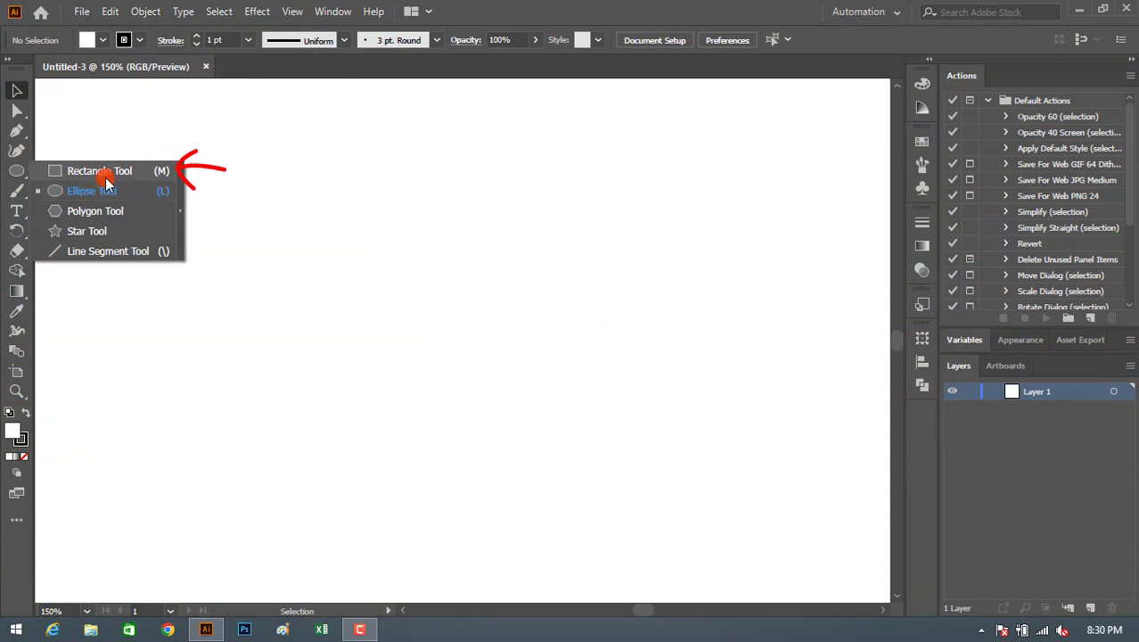
Draw a tall narrow rectangle as the F's stem and select it
{"action": "left_click", "coordinate": [105, 172]}
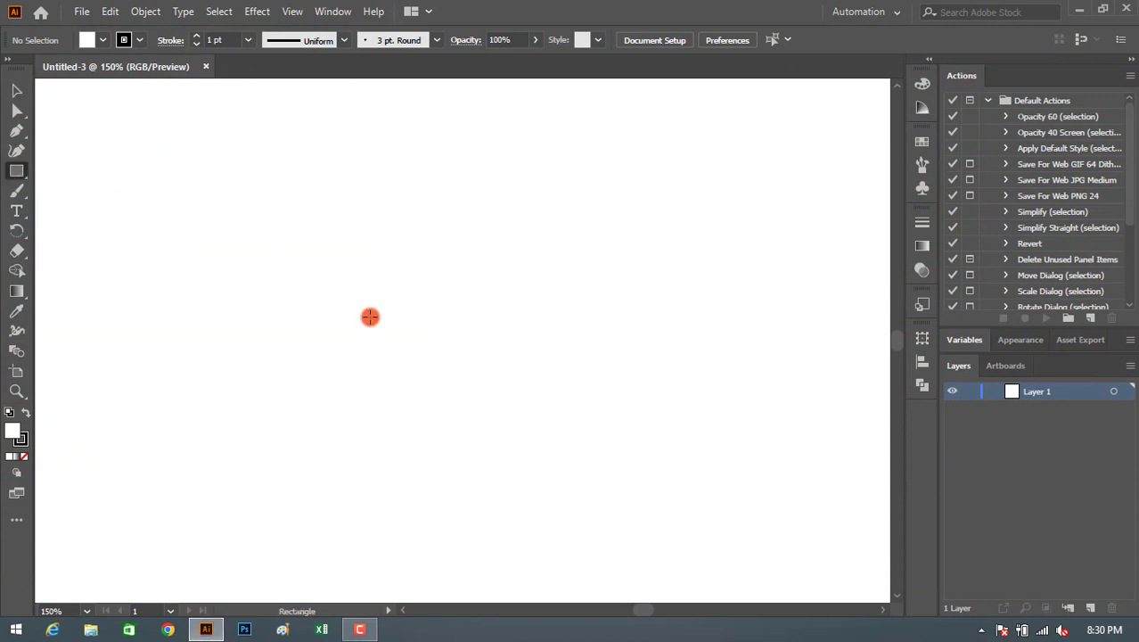
{"action": "left_click_drag", "start_coordinate": [355, 268], "coordinate": [404, 473]}
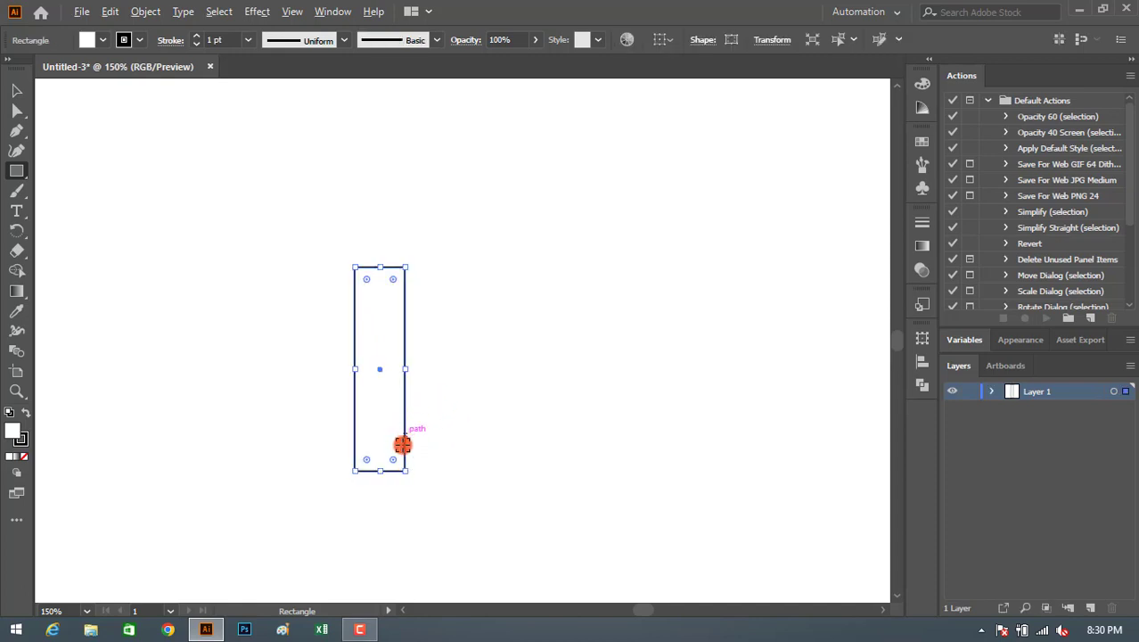
{"action": "left_click", "coordinate": [14, 92]}
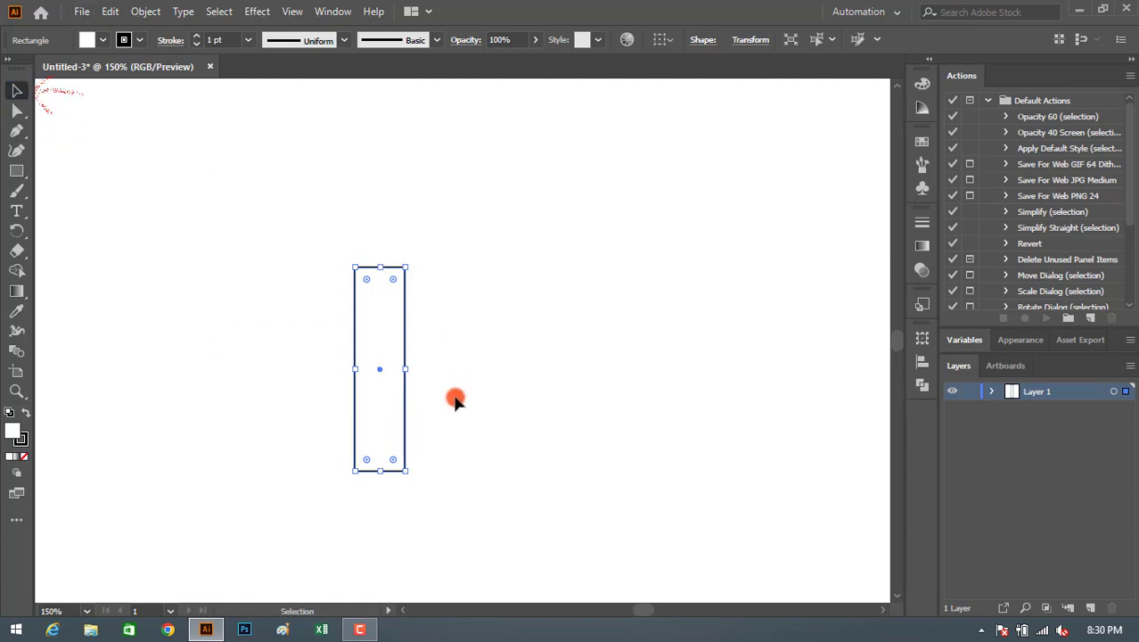
{"action": "left_click_drag", "start_coordinate": [249, 164], "coordinate": [519, 540]}
Duplicate the stem, rotate it 90° and fit it as the top arm
{"action": "left_click_drag", "start_coordinate": [404, 408], "coordinate": [479, 408]}
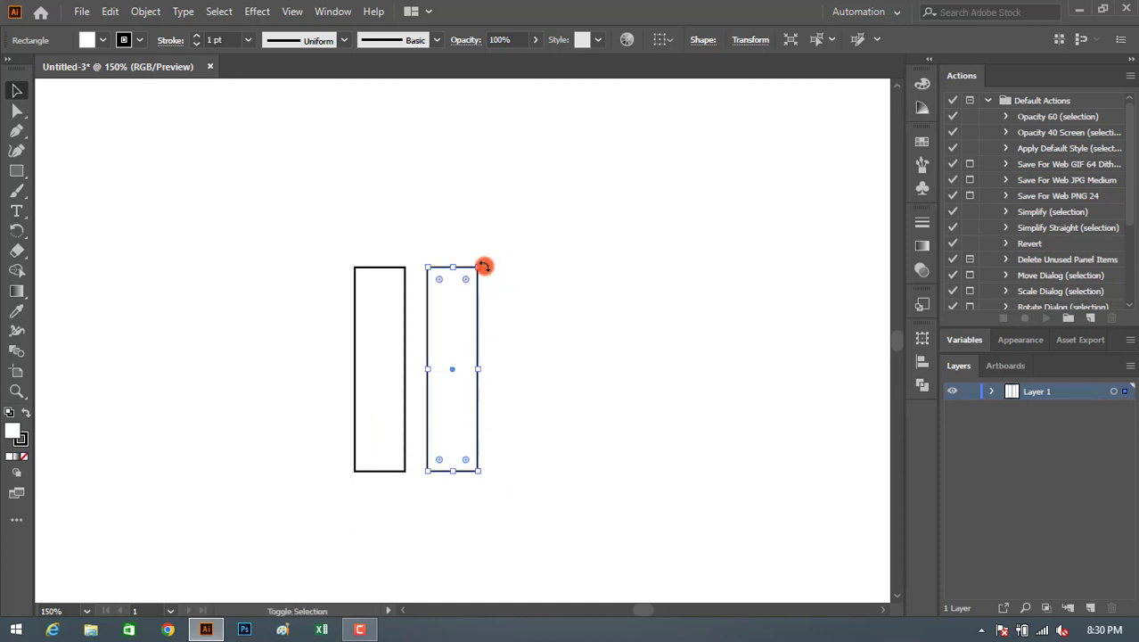
{"action": "left_click_drag", "start_coordinate": [483, 266], "coordinate": [292, 365]}
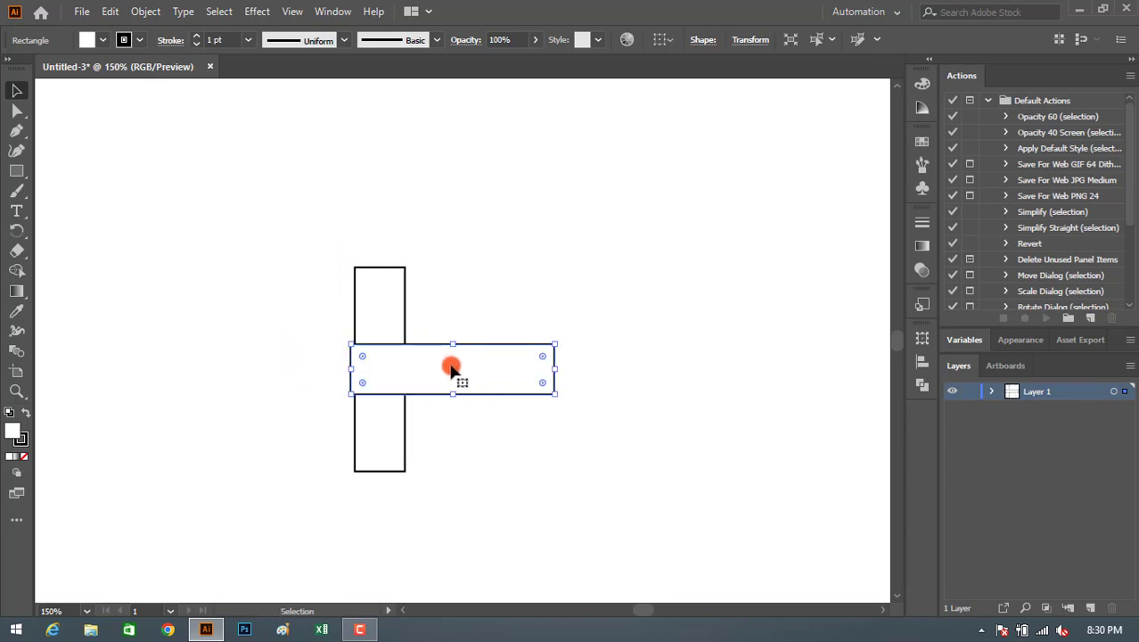
{"action": "left_click_drag", "start_coordinate": [452, 369], "coordinate": [512, 291]}
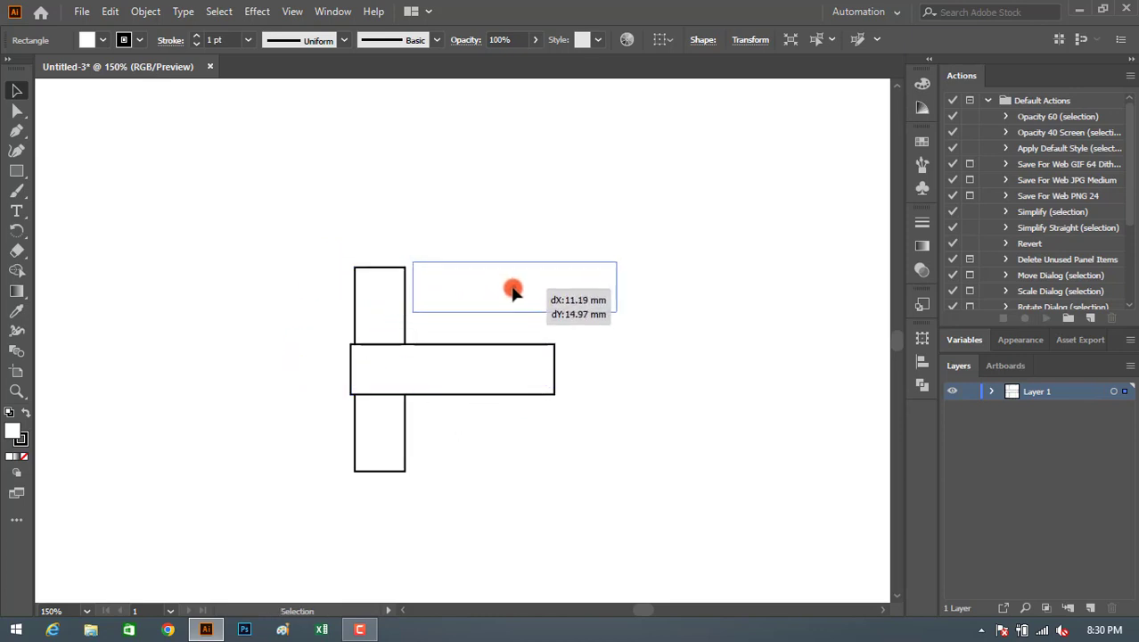
{"action": "left_click_drag", "start_coordinate": [513, 291], "coordinate": [508, 291]}
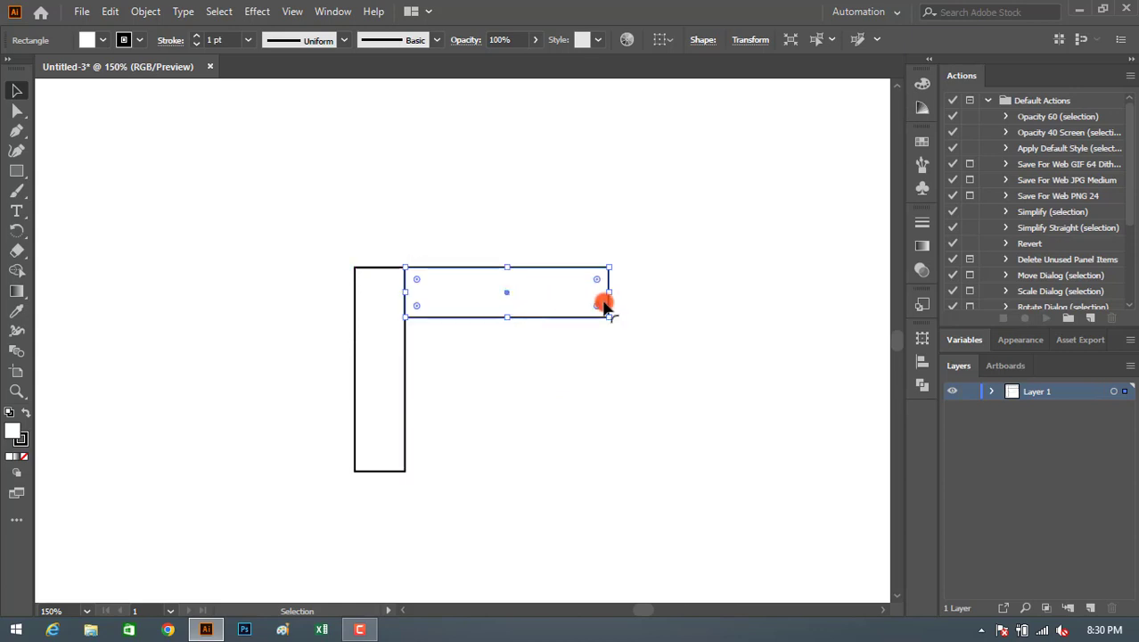
{"action": "left_click_drag", "start_coordinate": [608, 292], "coordinate": [519, 292]}
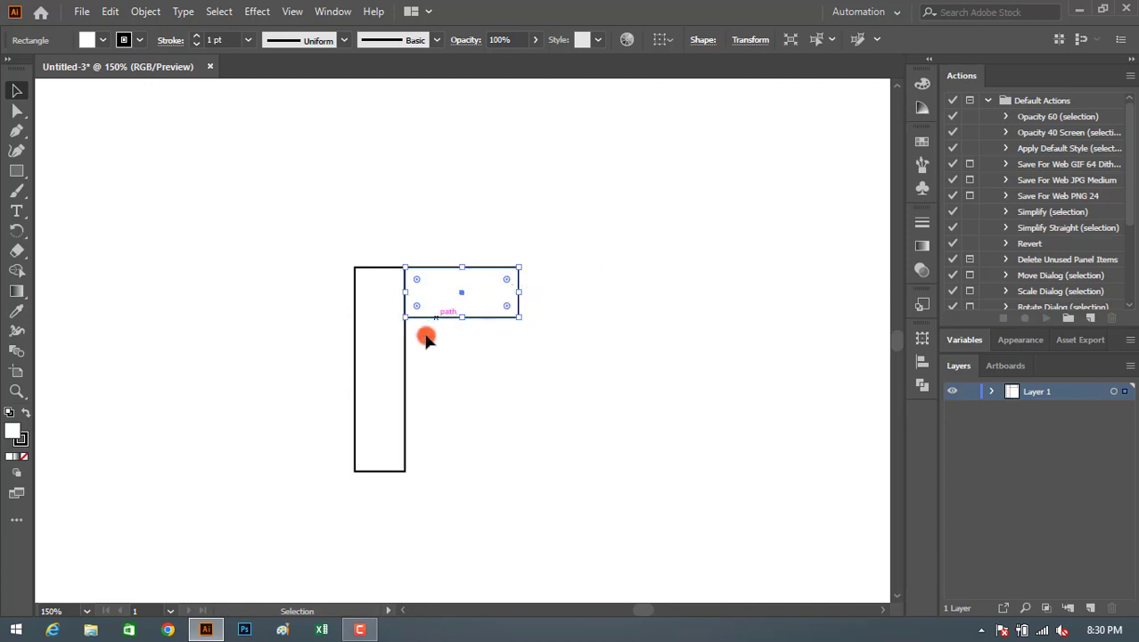
Copy the top arm downward and shorten it into the middle arm
{"action": "left_click_drag", "start_coordinate": [449, 321], "coordinate": [449, 407]}
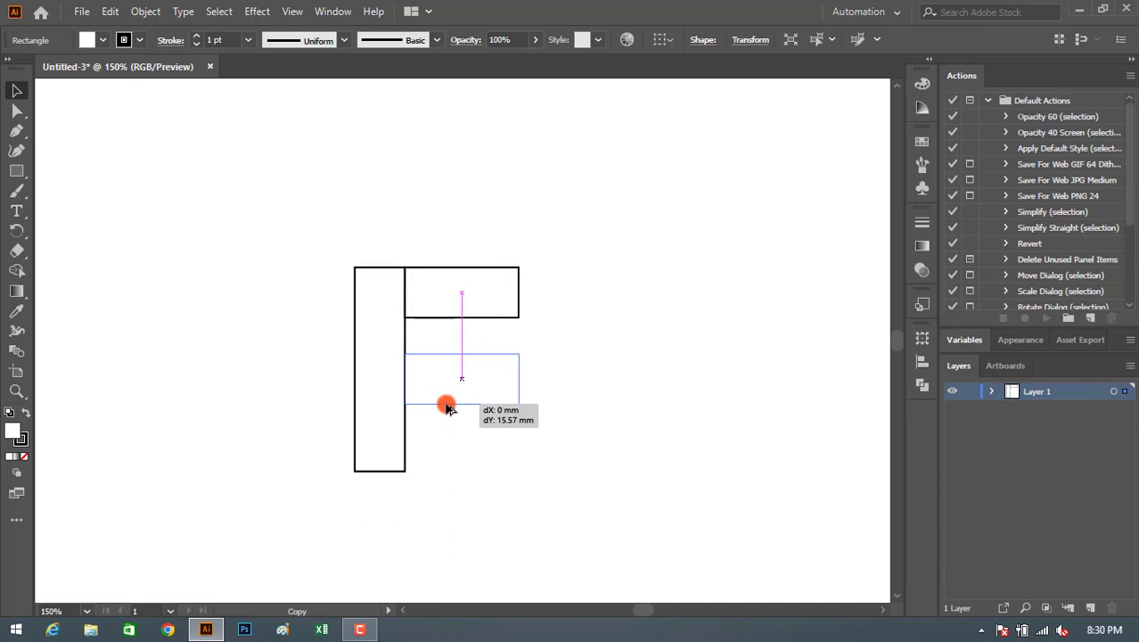
{"action": "left_click_drag", "start_coordinate": [448, 407], "coordinate": [449, 407]}
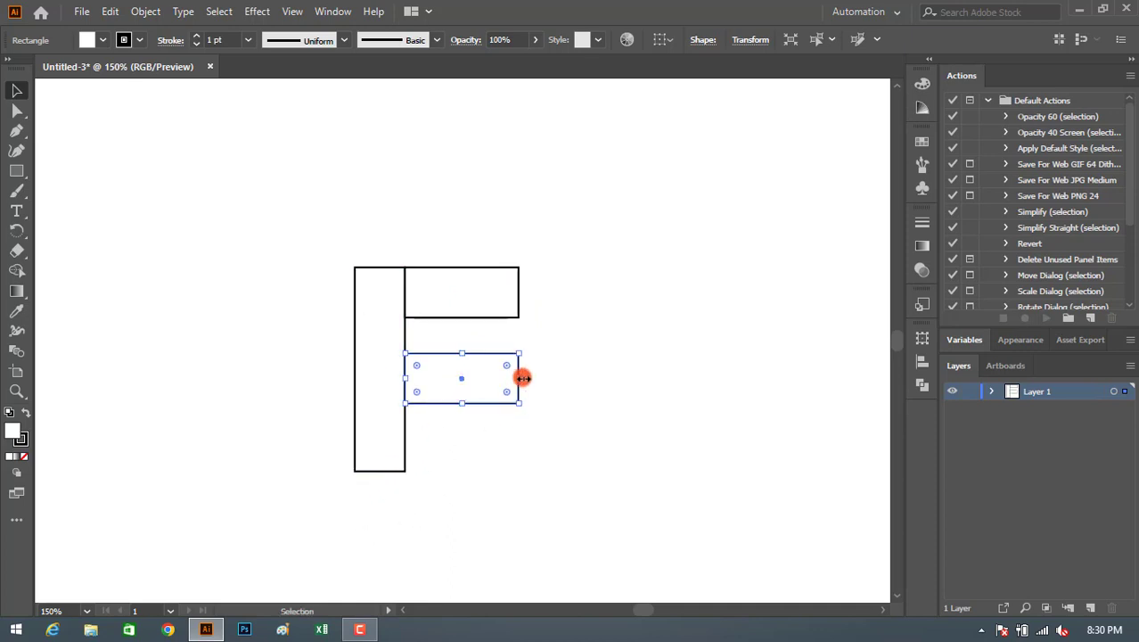
{"action": "left_click_drag", "start_coordinate": [523, 378], "coordinate": [474, 381]}
{"action": "key", "text": "Up"}
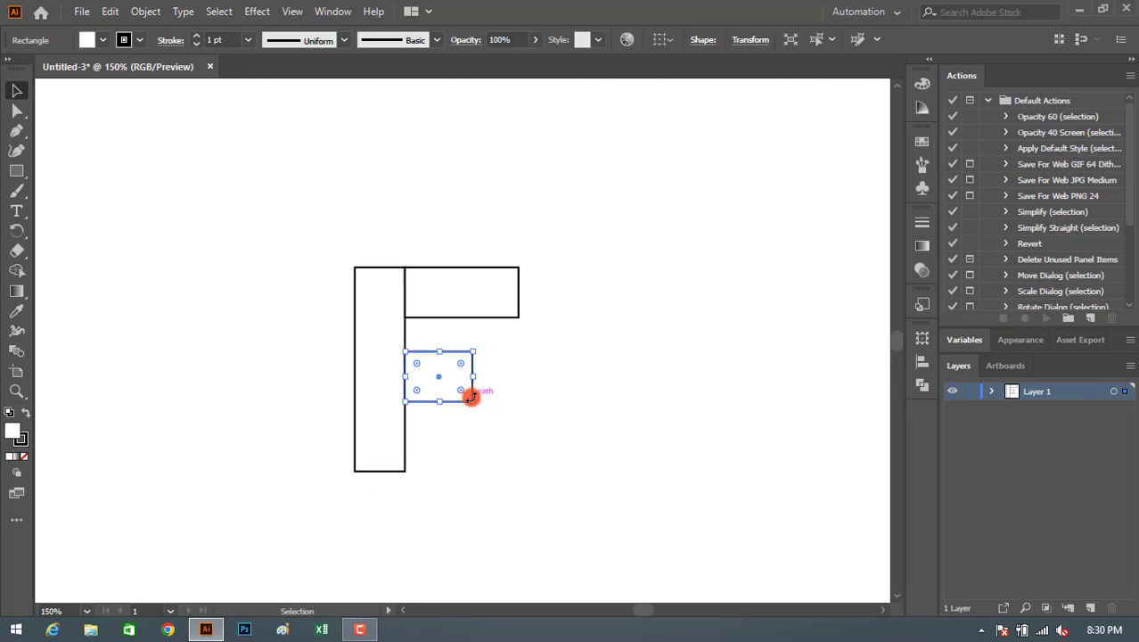
{"action": "key", "text": "Up"}
{"action": "key", "text": "Up"}
{"action": "key", "text": "Up"}
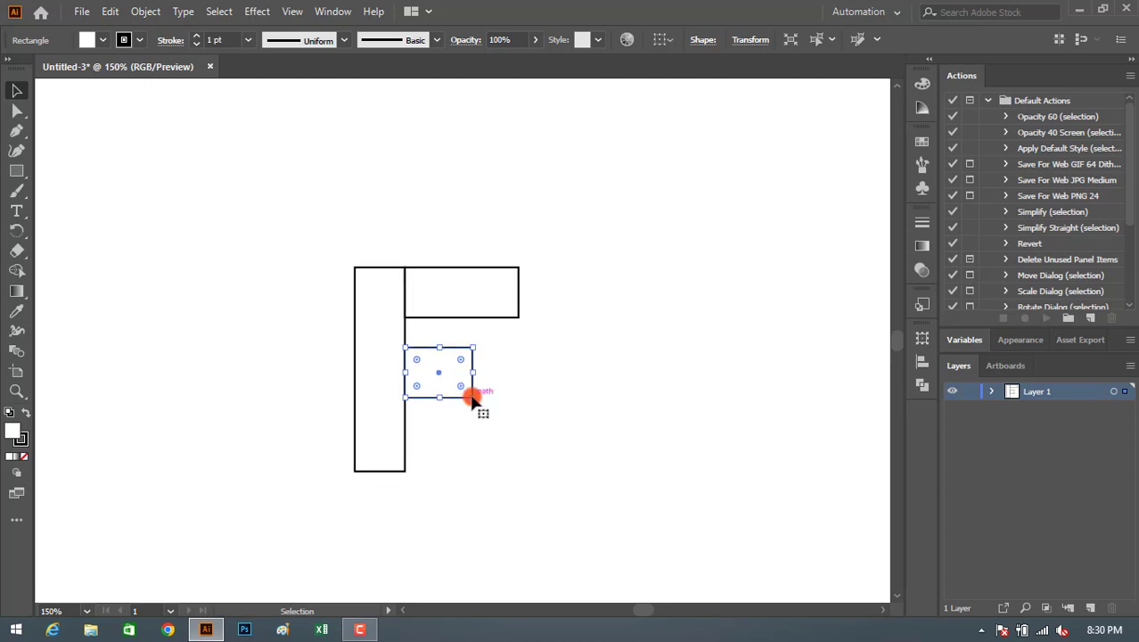
Deselect, then zoom in and centre the view on the letter F
{"action": "left_click", "coordinate": [552, 394]}
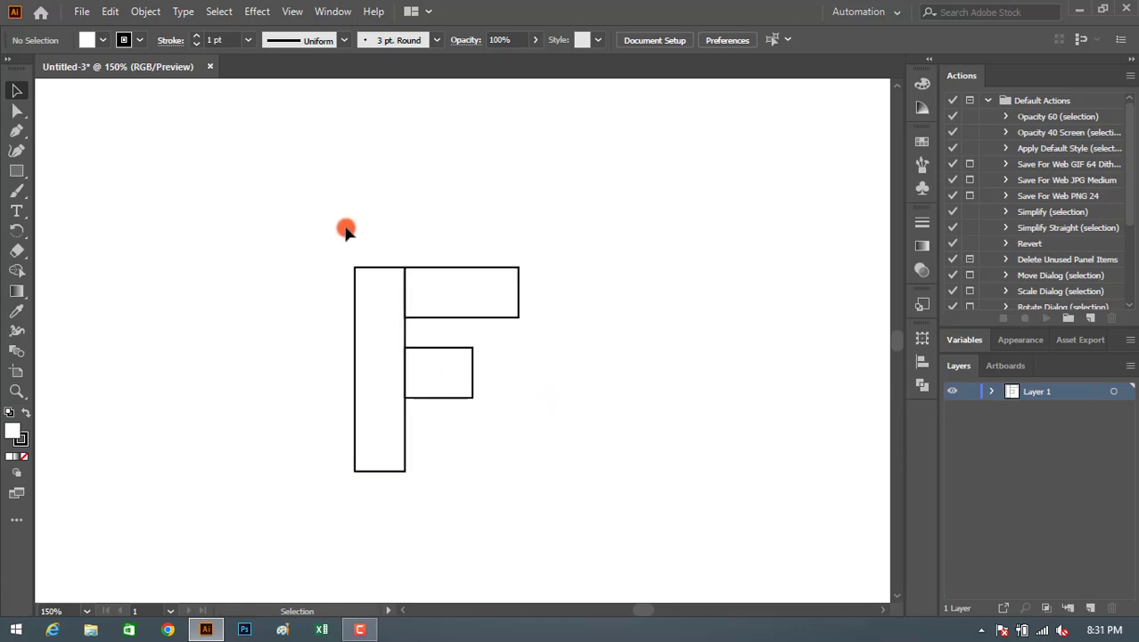
{"action": "key", "text": "ctrl+plus"}
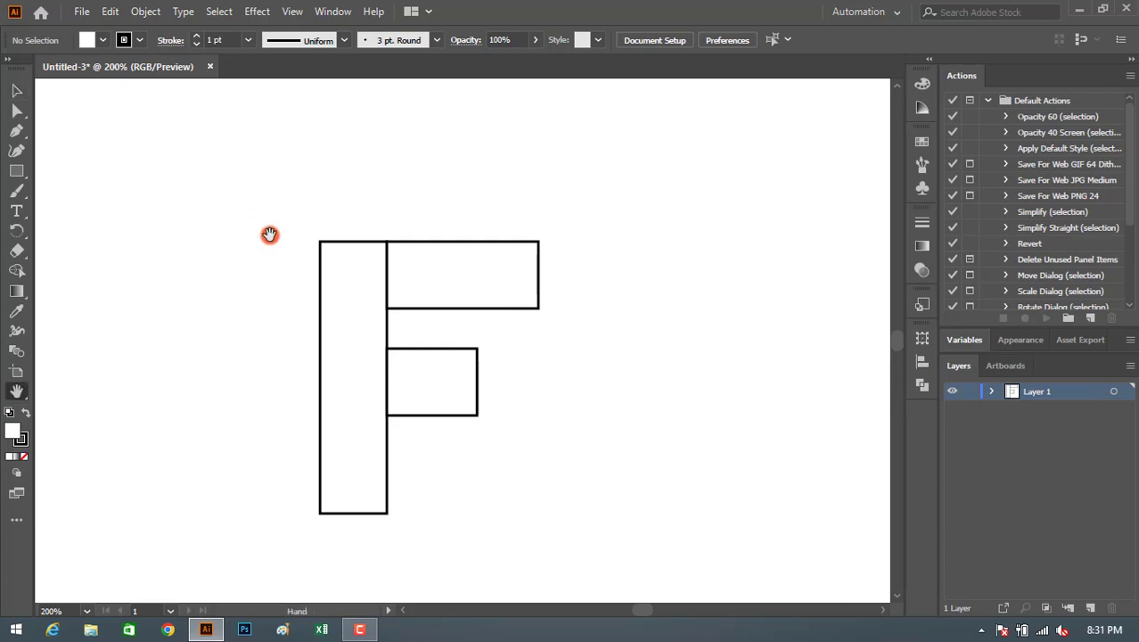
{"action": "left_click_drag", "start_coordinate": [269, 235], "coordinate": [312, 231]}
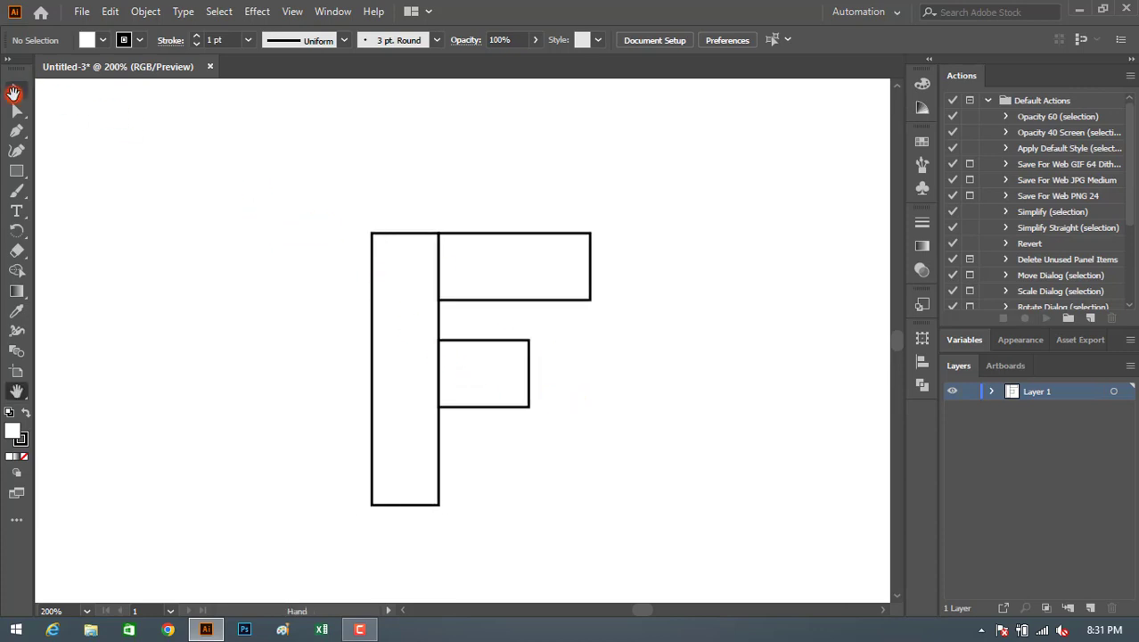
{"action": "left_click", "coordinate": [26, 96]}
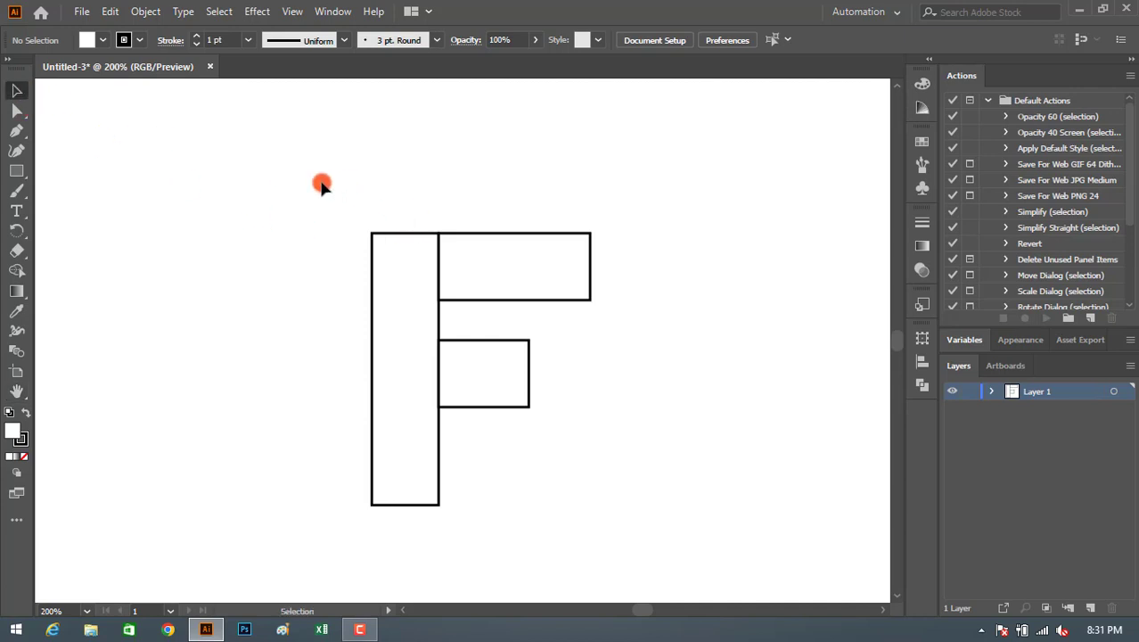
Set the fill of all three F rectangles to None
{"action": "left_click_drag", "start_coordinate": [322, 184], "coordinate": [665, 547]}
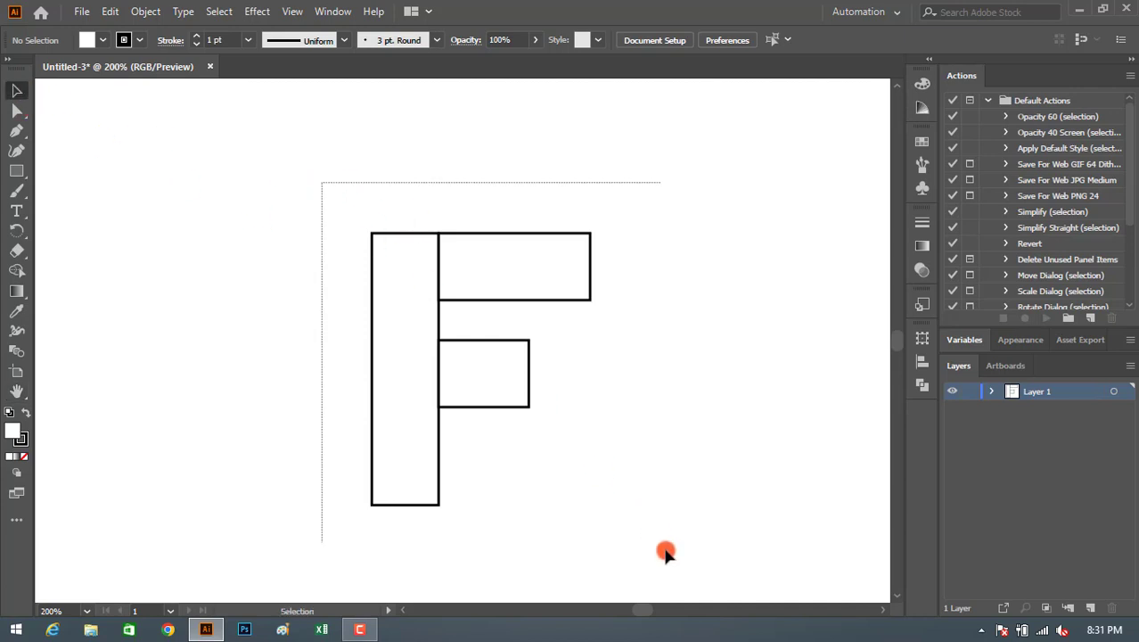
{"action": "left_click", "coordinate": [103, 41]}
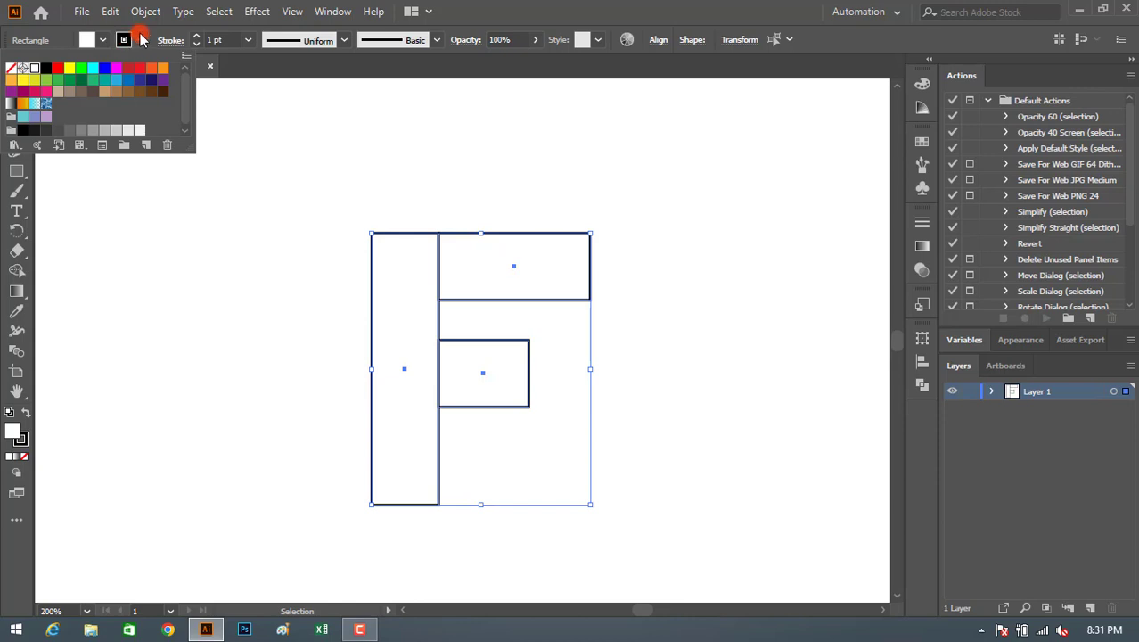
{"action": "left_click", "coordinate": [141, 40]}
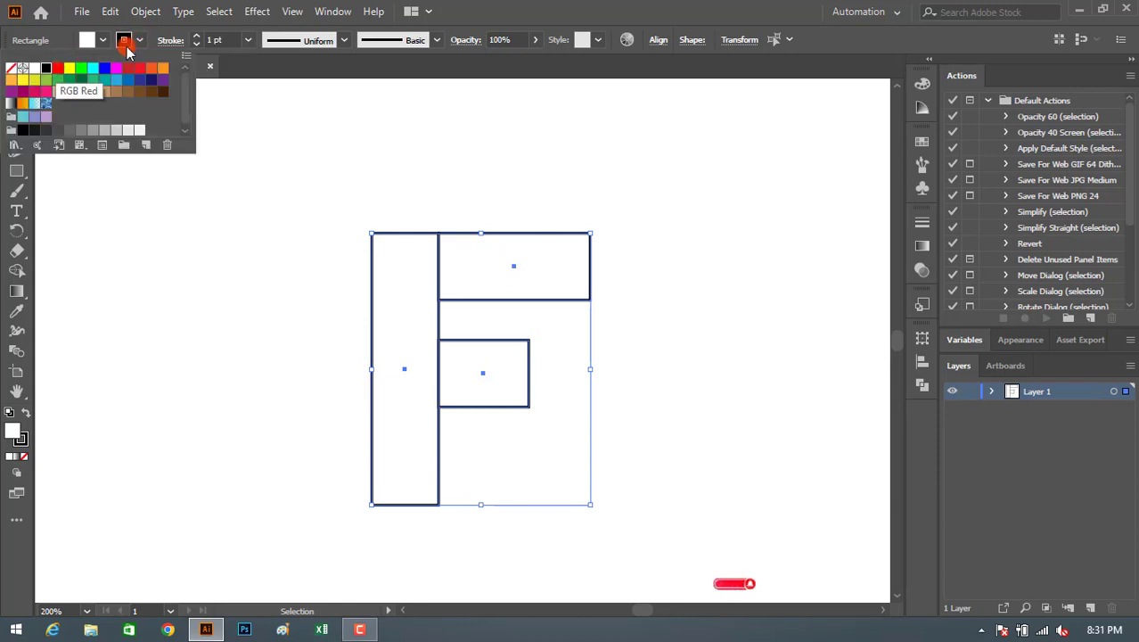
{"action": "left_click", "coordinate": [89, 40]}
{"action": "left_click", "coordinate": [89, 40]}
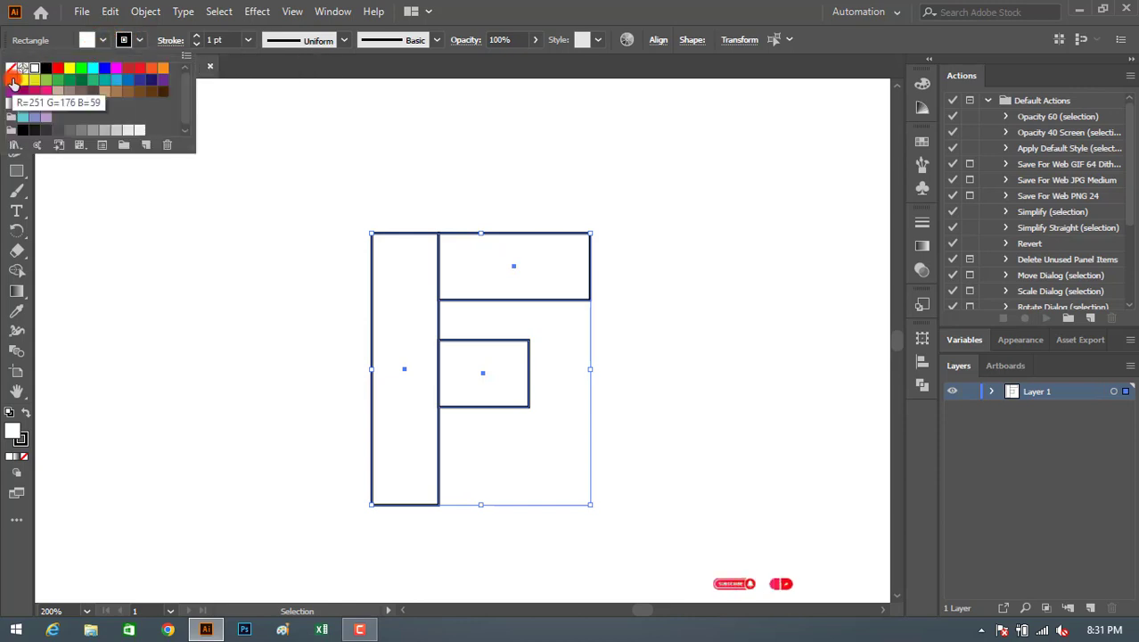
{"action": "left_click", "coordinate": [11, 68]}
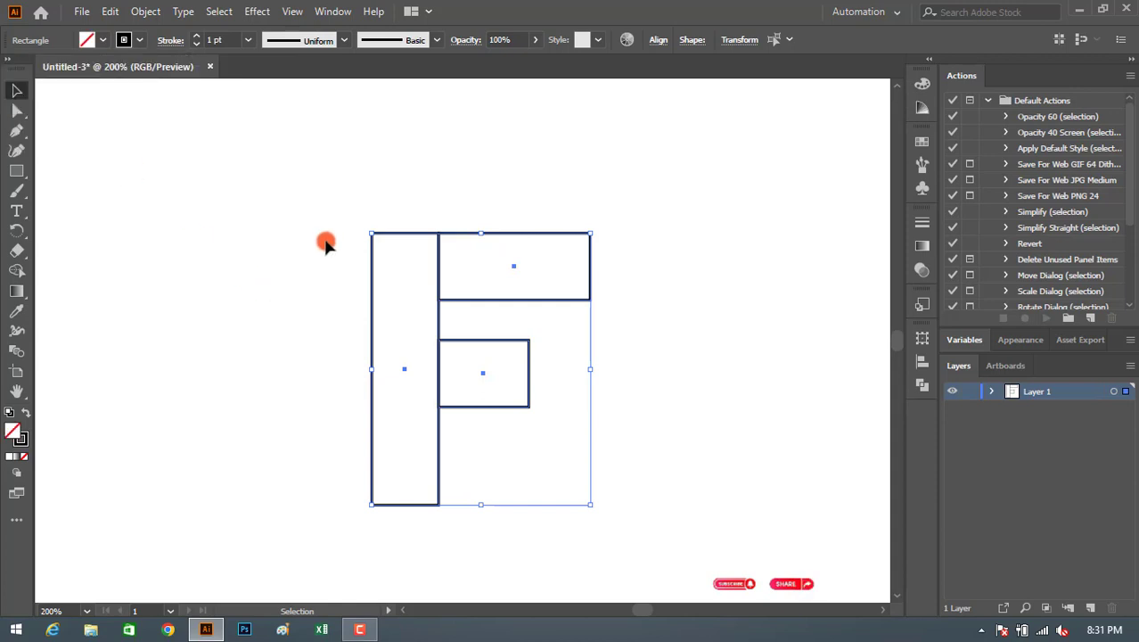
{"action": "left_click_drag", "start_coordinate": [274, 158], "coordinate": [668, 571]}
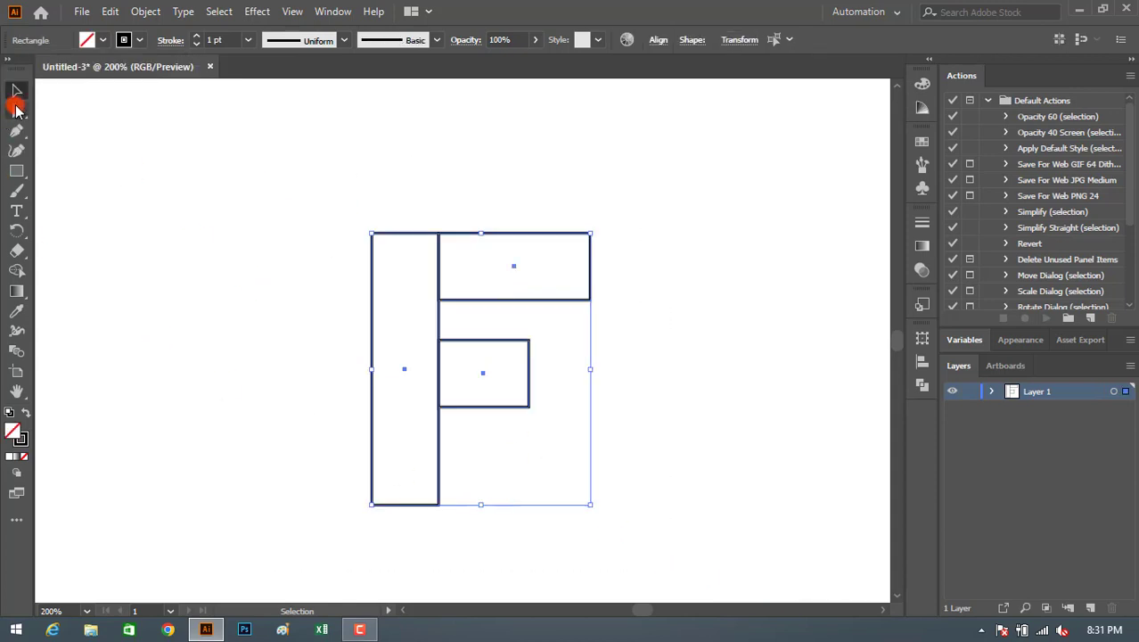
Round the stem's top-left and bottom-right corners and both arms' lower-right corners
{"action": "left_click", "coordinate": [16, 110]}
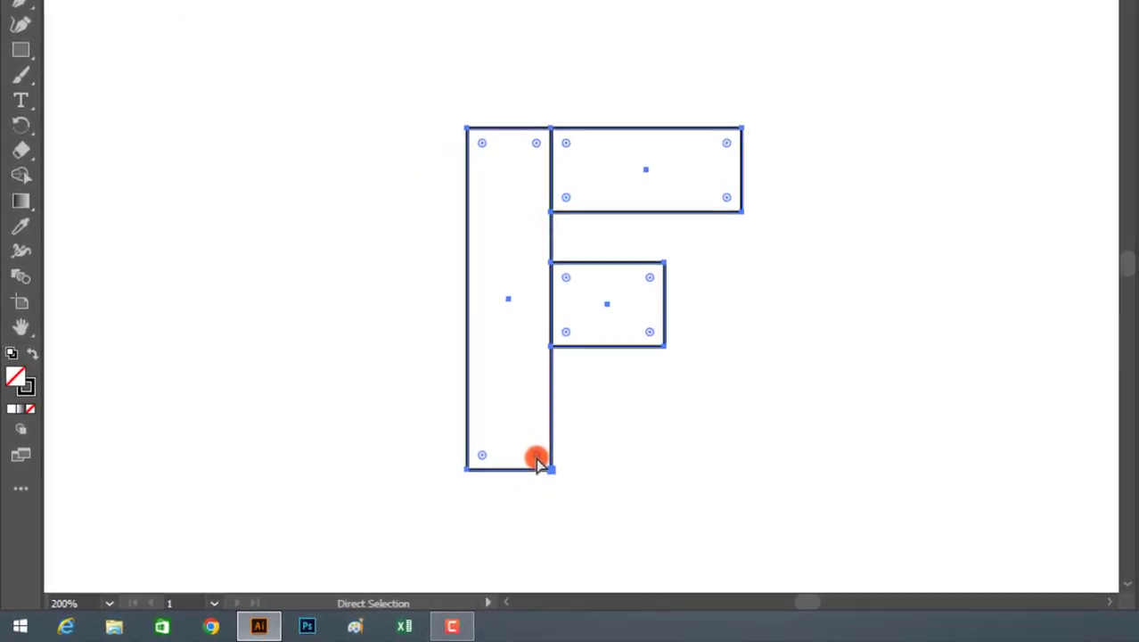
{"action": "left_click_drag", "start_coordinate": [538, 462], "coordinate": [427, 401]}
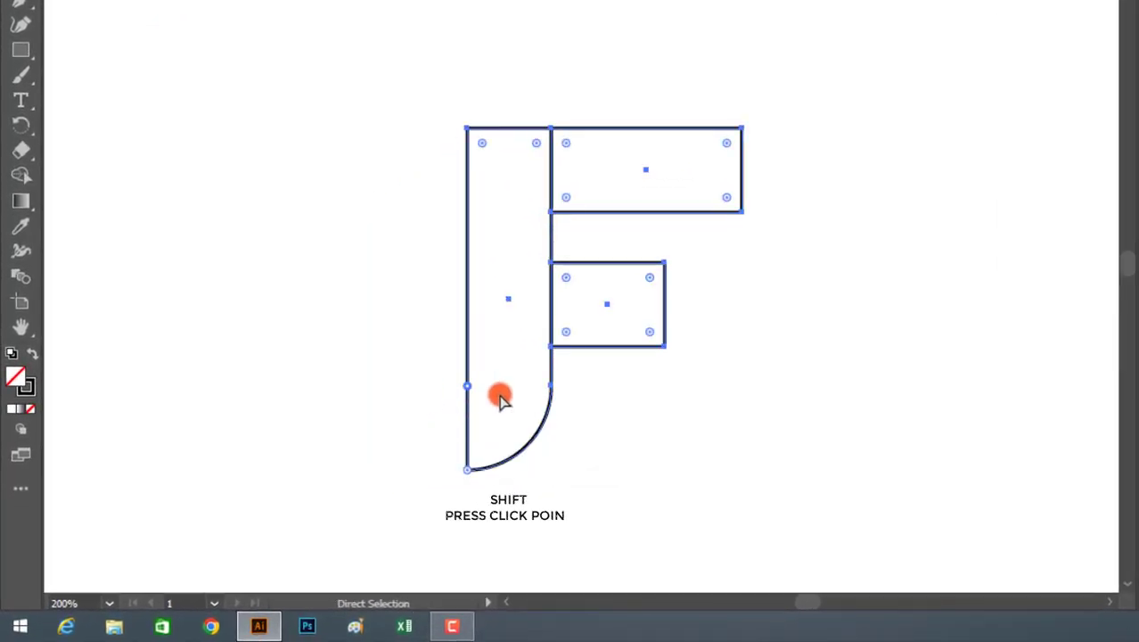
{"action": "left_click", "coordinate": [482, 151]}
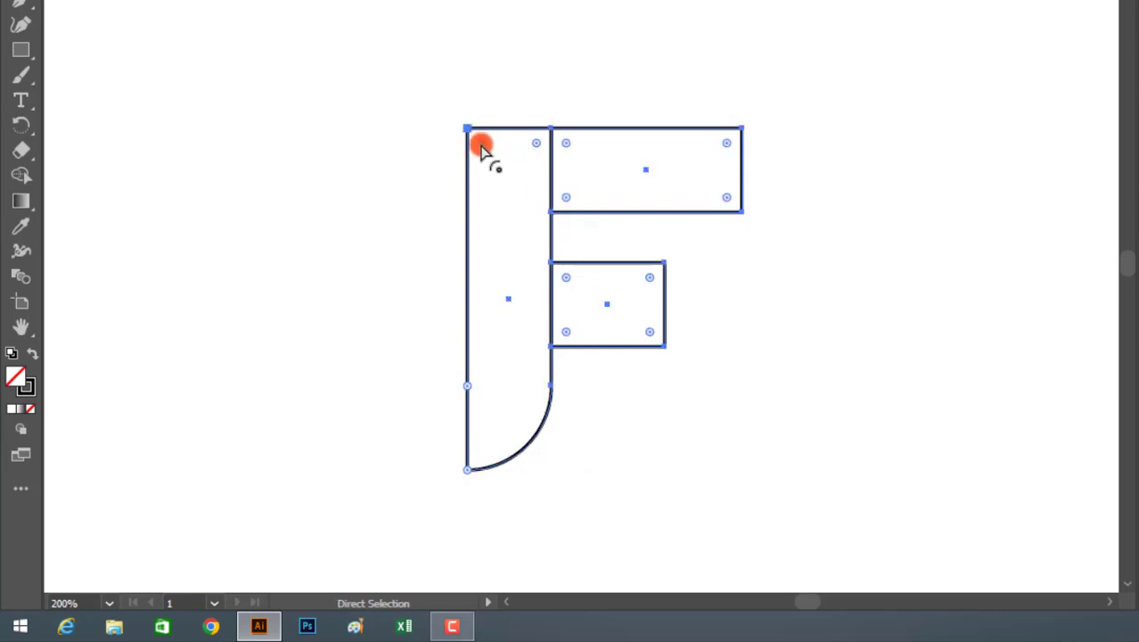
{"action": "left_click_drag", "start_coordinate": [482, 149], "coordinate": [580, 264]}
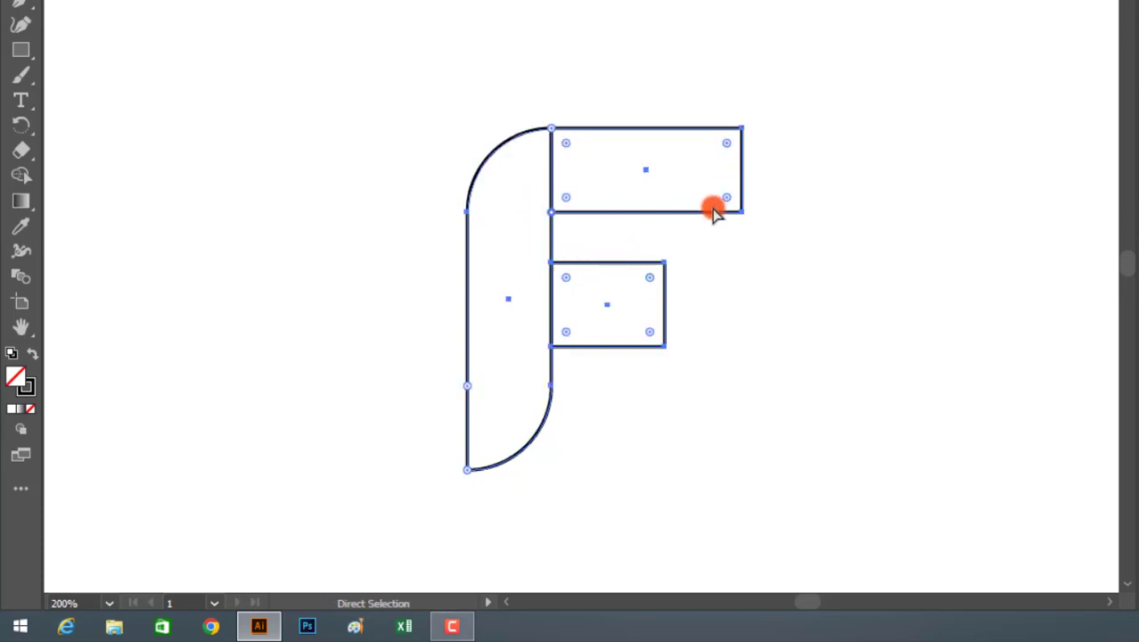
{"action": "left_click_drag", "start_coordinate": [729, 203], "coordinate": [626, 112]}
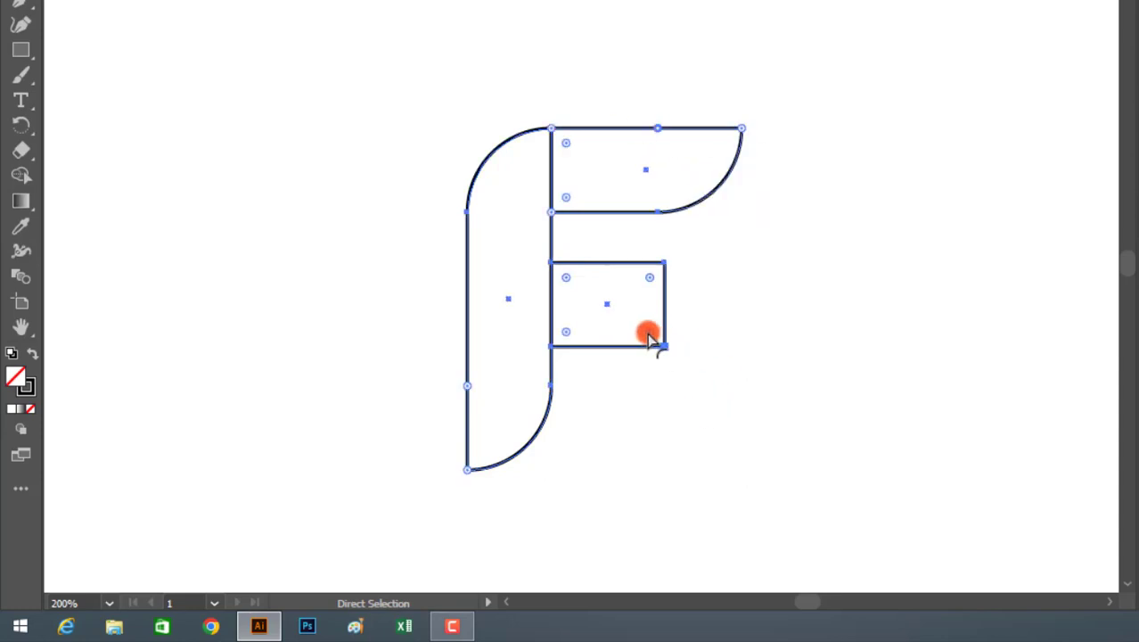
{"action": "left_click_drag", "start_coordinate": [650, 337], "coordinate": [539, 252]}
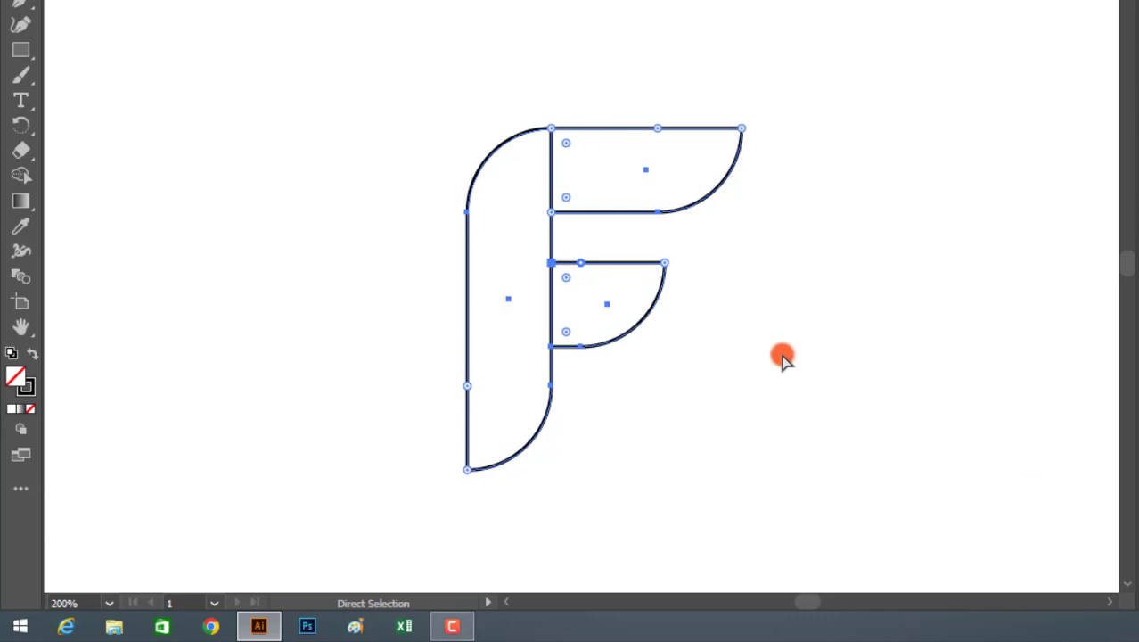
{"action": "left_click", "coordinate": [129, 213]}
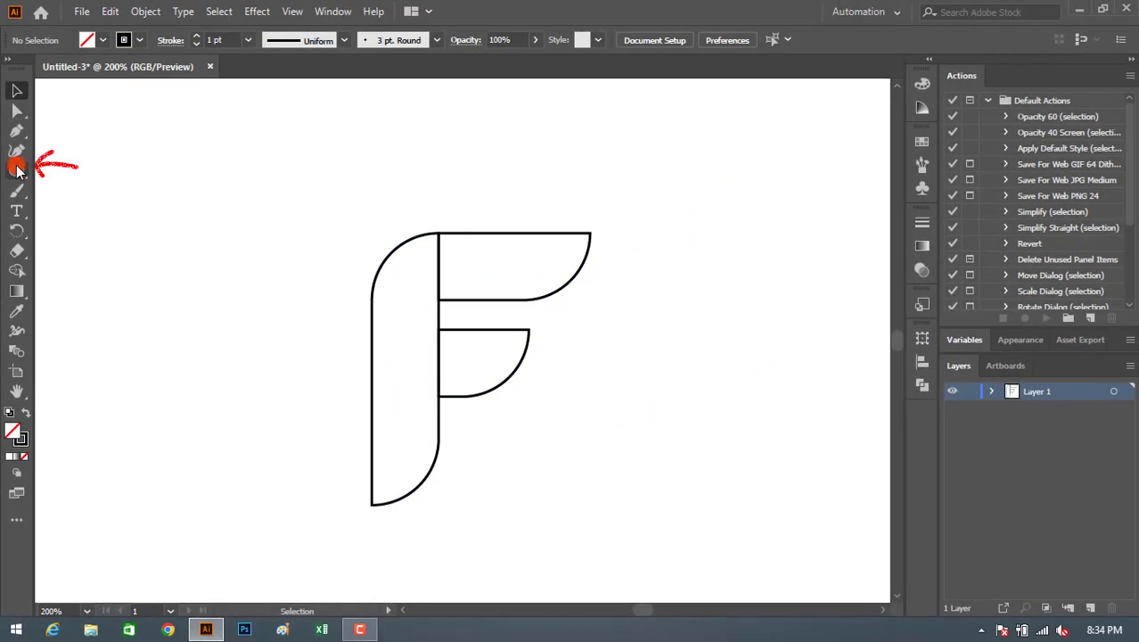
Draw a circle over the F stem, resizing and nudging it into place
{"action": "left_click", "coordinate": [18, 169]}
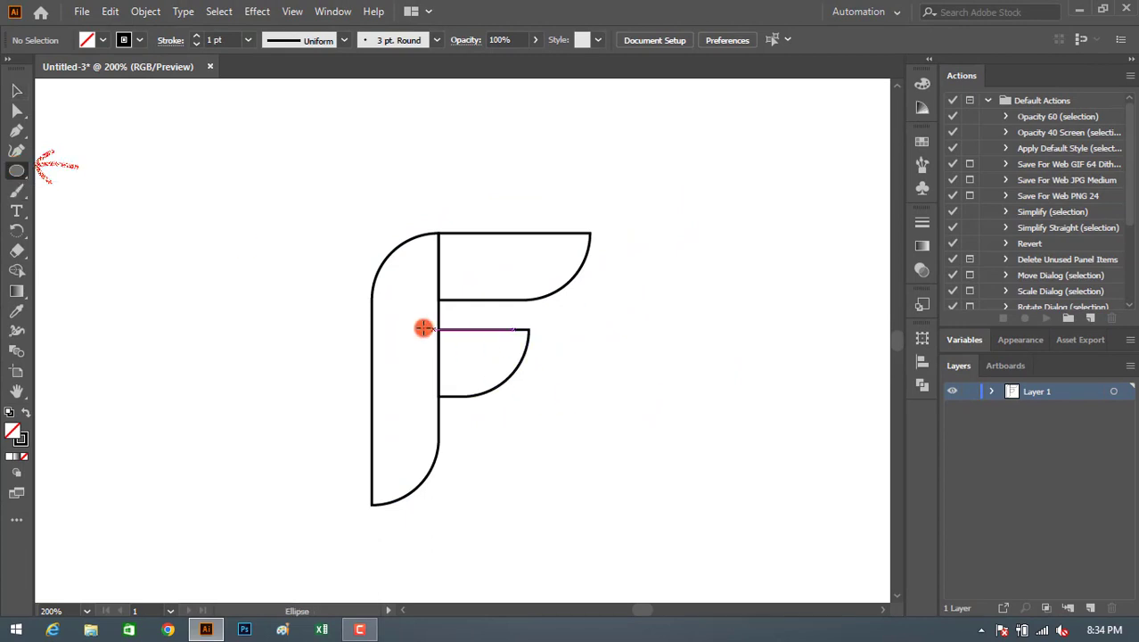
{"action": "mouse_move", "coordinate": [396, 315]}
{"action": "left_mouse_down"}
{"action": "mouse_move", "coordinate": [489, 431]}
{"action": "mouse_move", "coordinate": [498, 419]}
{"action": "left_mouse_up"}
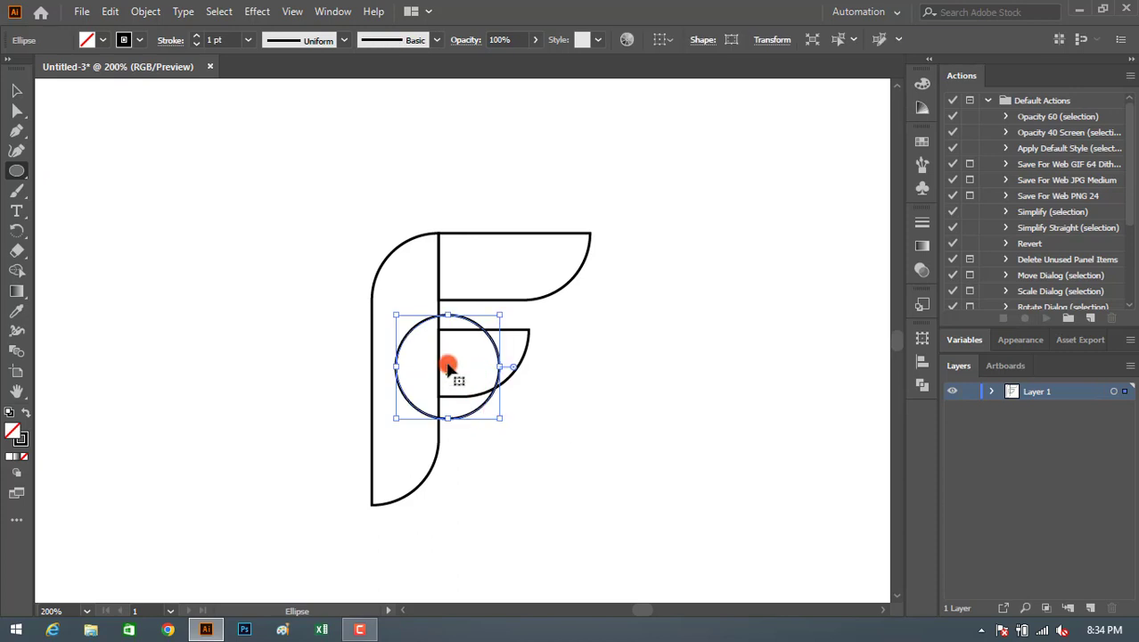
{"action": "left_click_drag", "start_coordinate": [445, 363], "coordinate": [423, 355]}
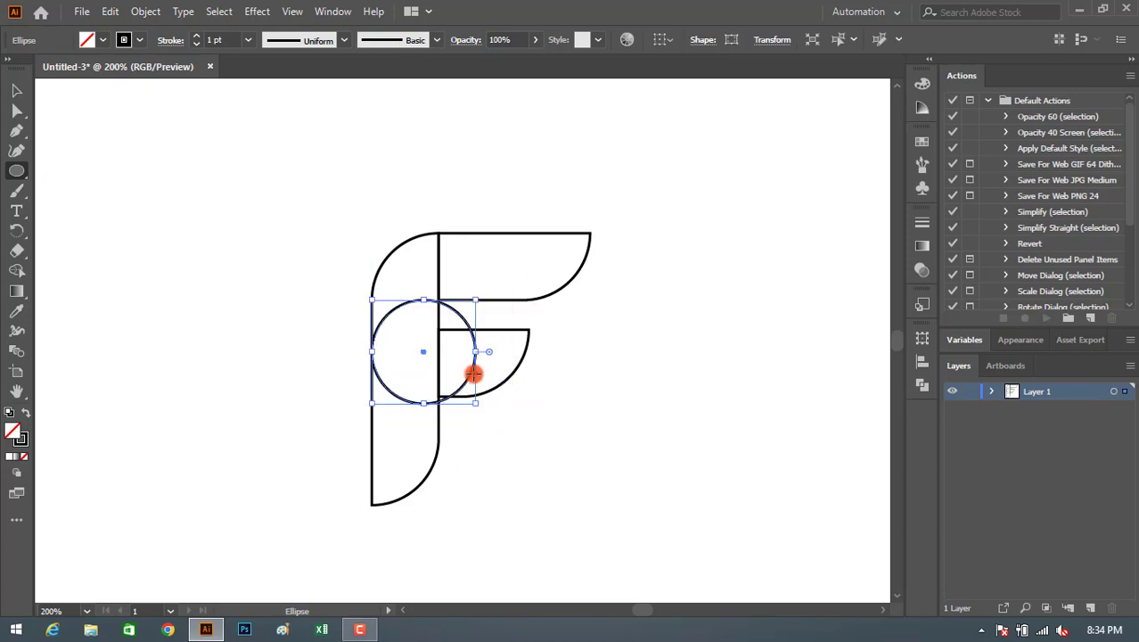
{"action": "key", "text": "Up"}
{"action": "key", "text": "Up"}
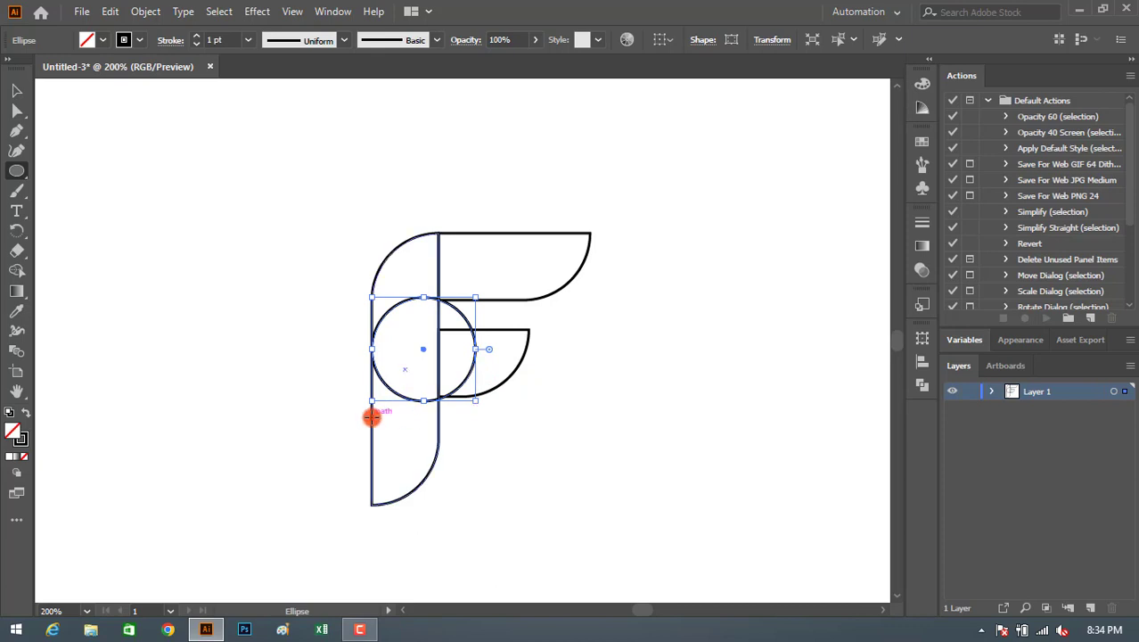
{"action": "left_click_drag", "start_coordinate": [372, 401], "coordinate": [362, 411]}
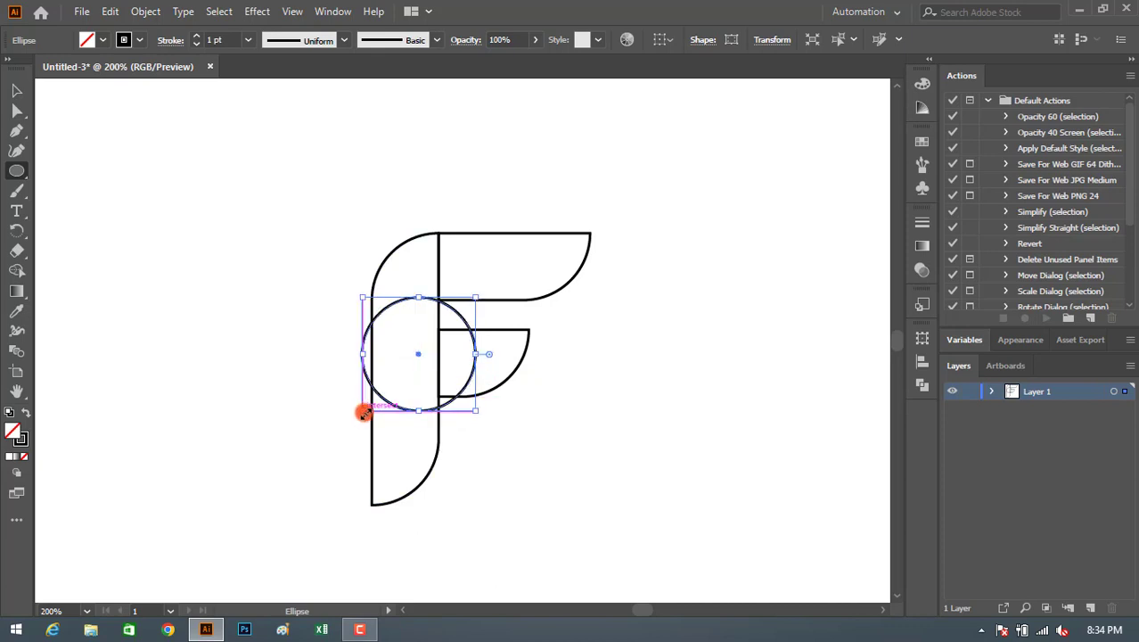
{"action": "key", "text": "Right"}
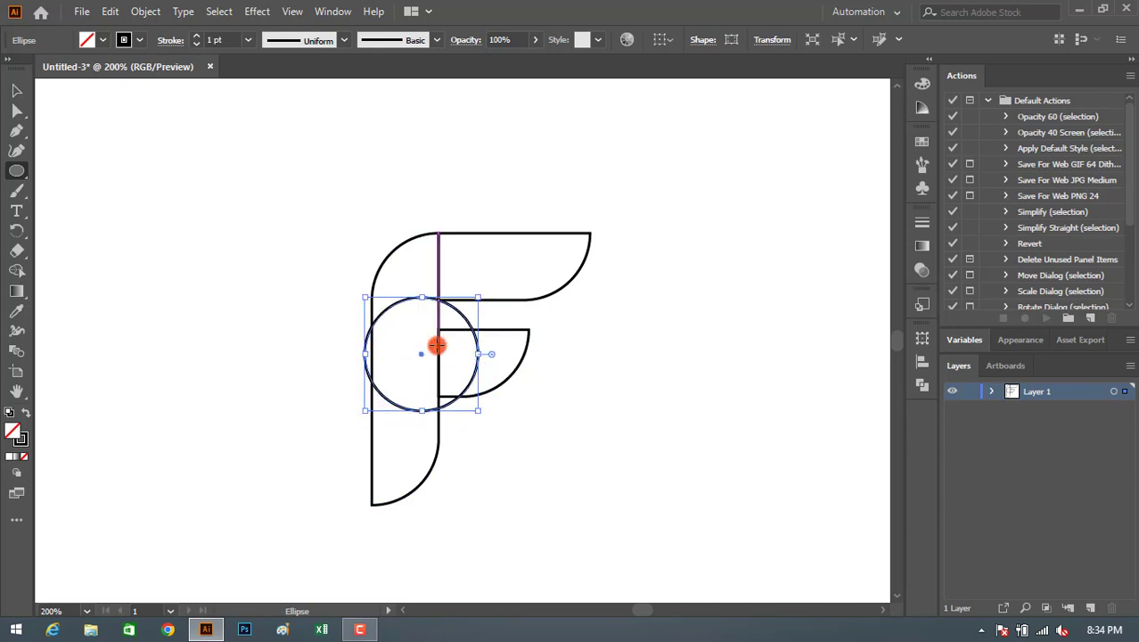
{"action": "key", "text": "Right"}
{"action": "key", "text": "Right"}
{"action": "key", "text": "Down"}
{"action": "key", "text": "Down"}
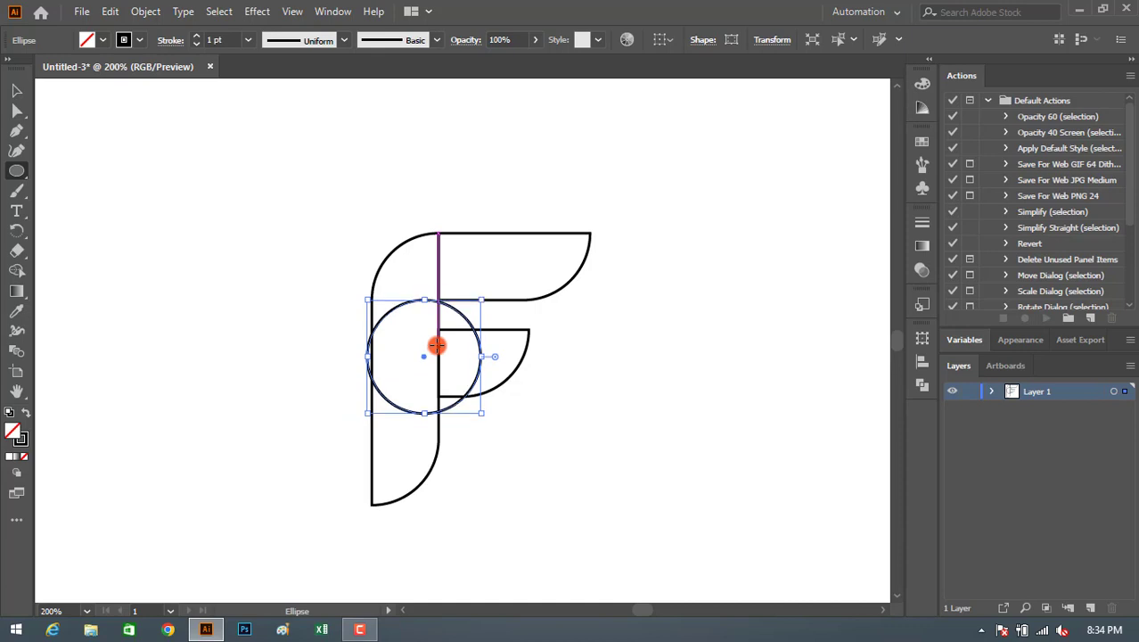
{"action": "key", "text": "Up"}
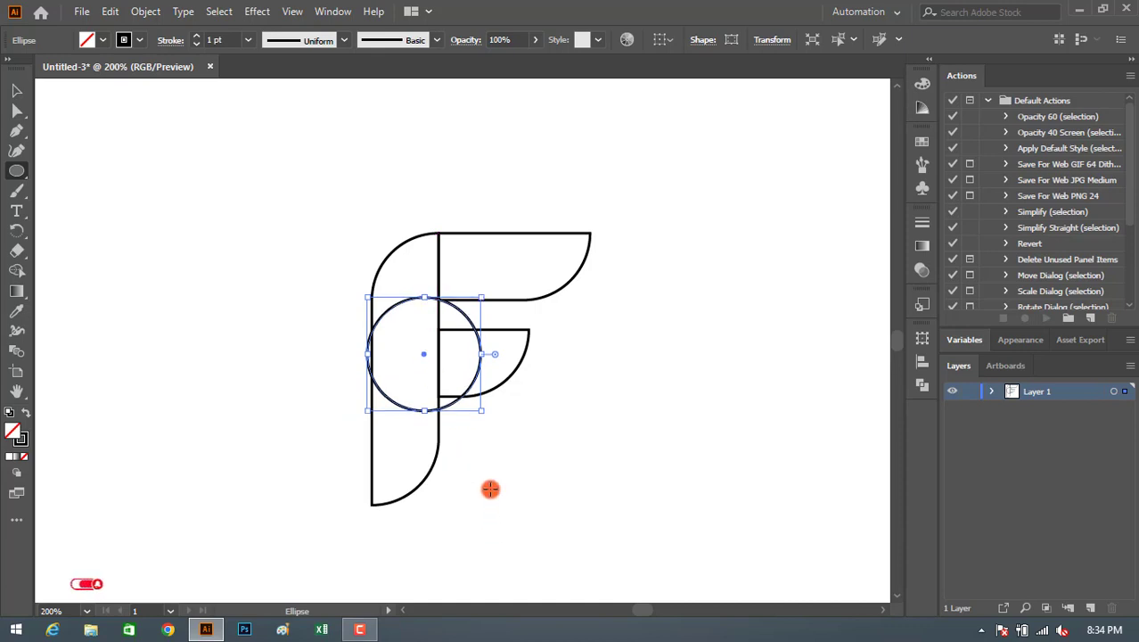
Alt-drag two copies of the circle further down the stem
{"action": "left_click", "coordinate": [14, 93]}
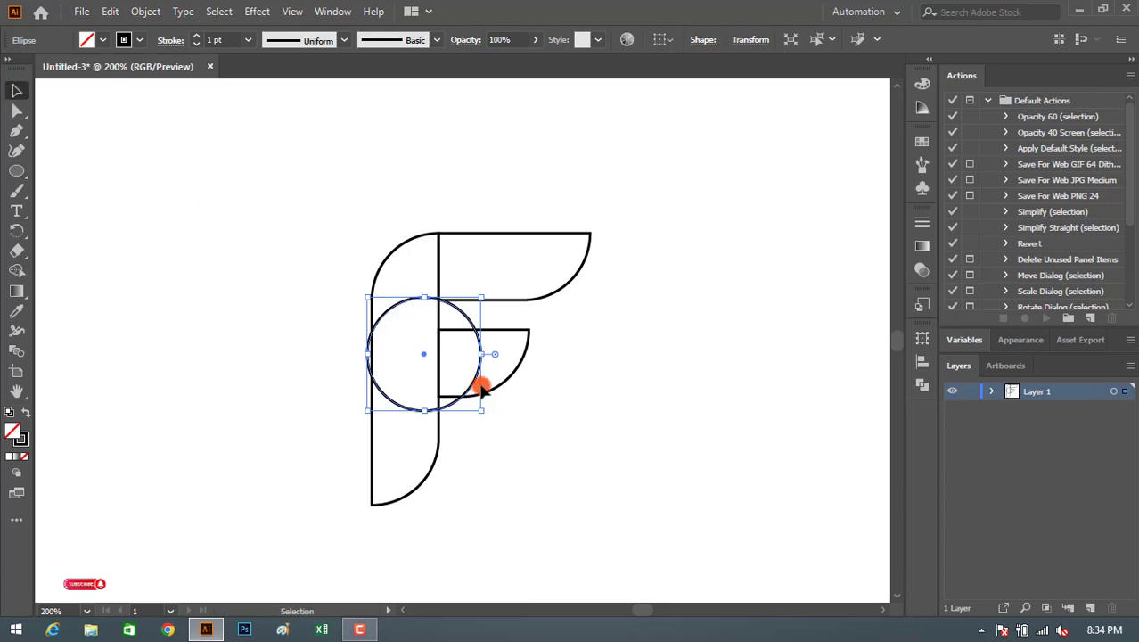
{"action": "left_click_drag", "start_coordinate": [473, 390], "coordinate": [472, 422]}
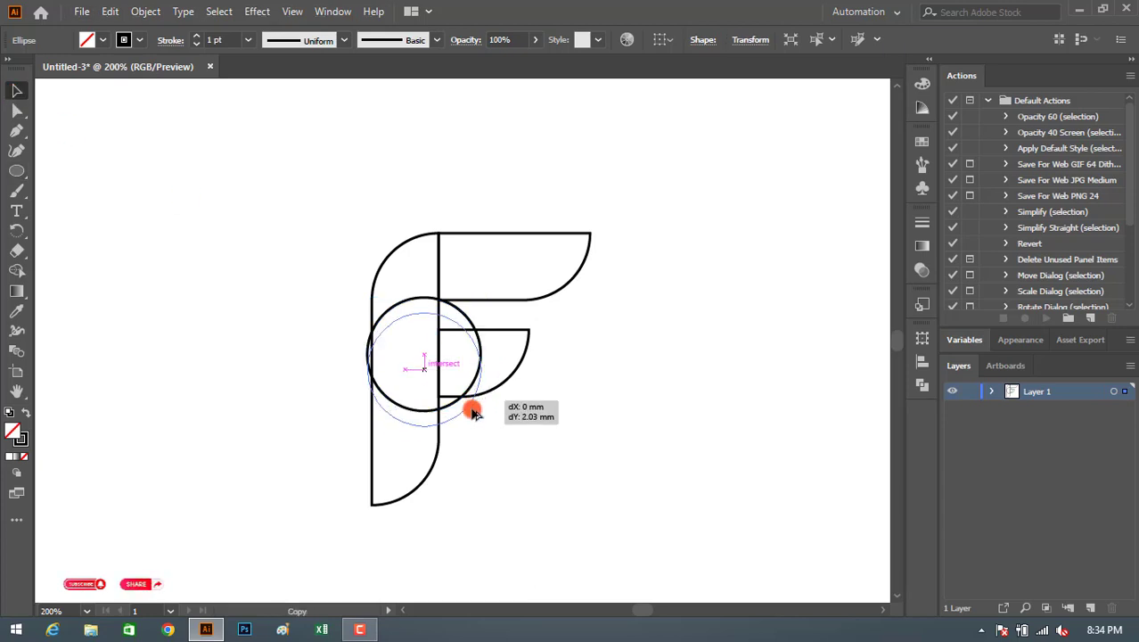
{"action": "key", "text": "Up"}
{"action": "key", "text": "Up"}
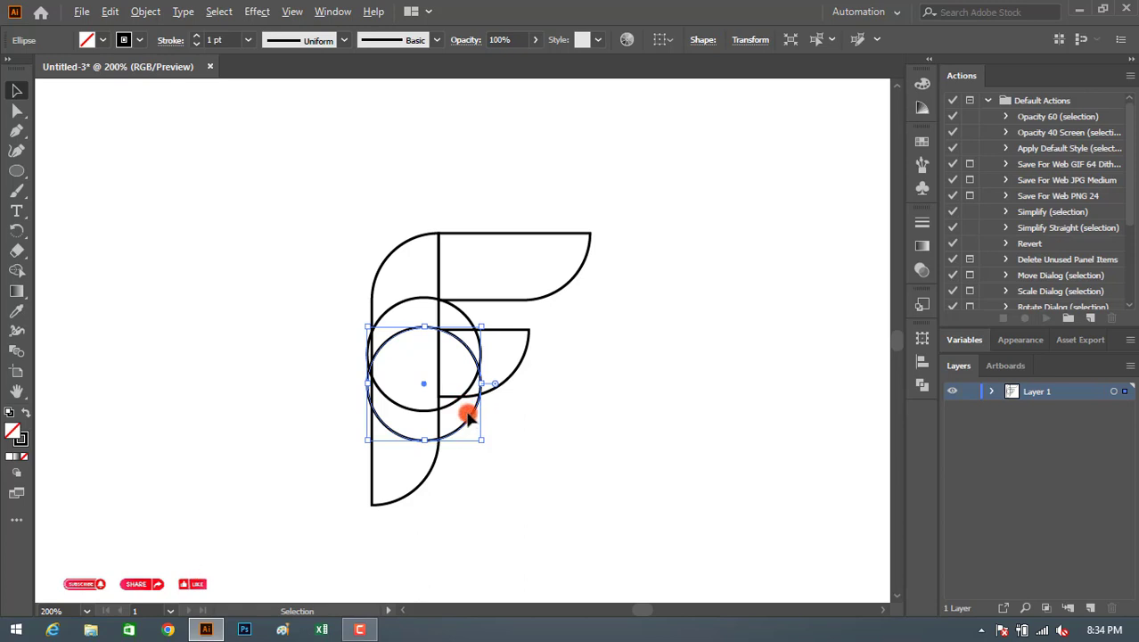
{"action": "left_click_drag", "start_coordinate": [468, 417], "coordinate": [470, 490]}
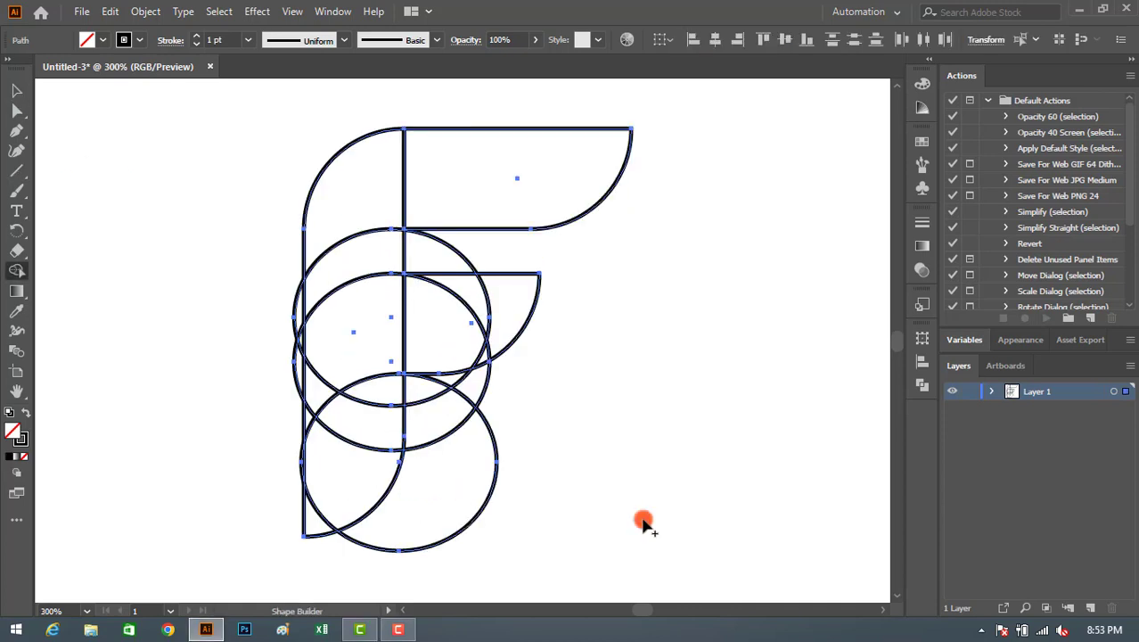
Use Shape Builder on all paths to merge the top and middle arm regions into single curved shapes
{"action": "left_click", "coordinate": [23, 93]}
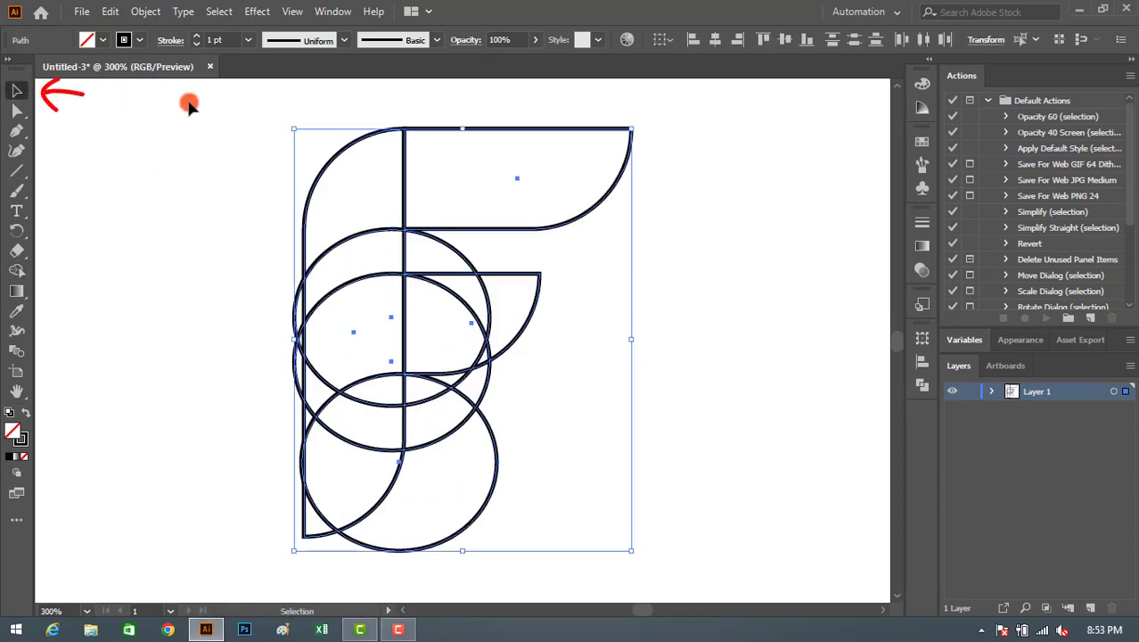
{"action": "left_click_drag", "start_coordinate": [211, 101], "coordinate": [714, 591]}
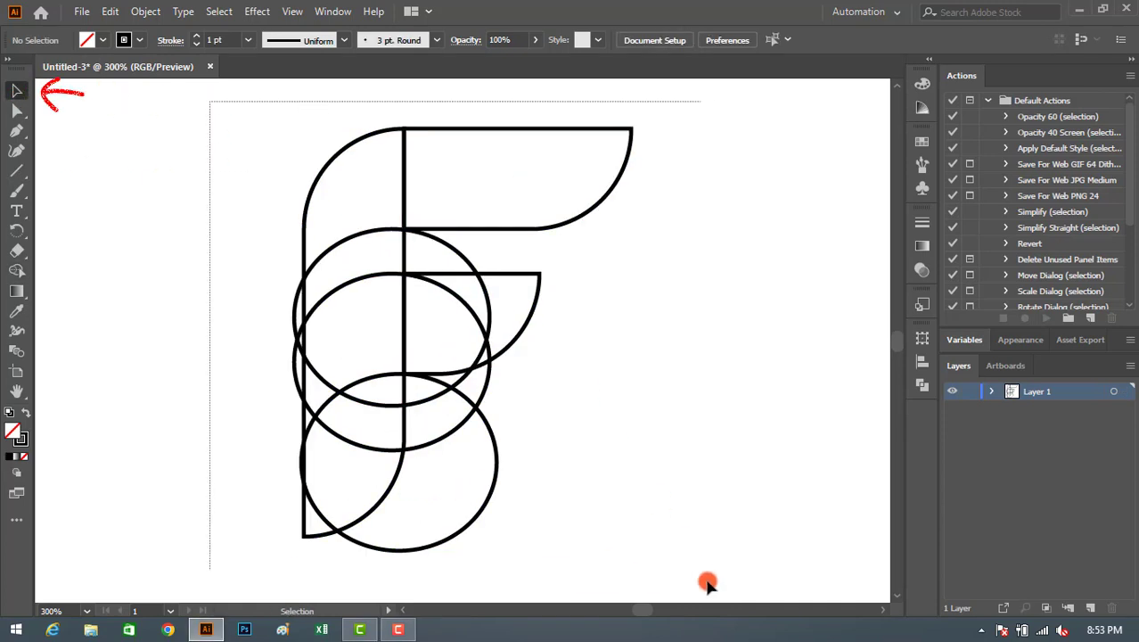
{"action": "left_click", "coordinate": [17, 271]}
{"action": "left_click_drag", "start_coordinate": [484, 166], "coordinate": [382, 191]}
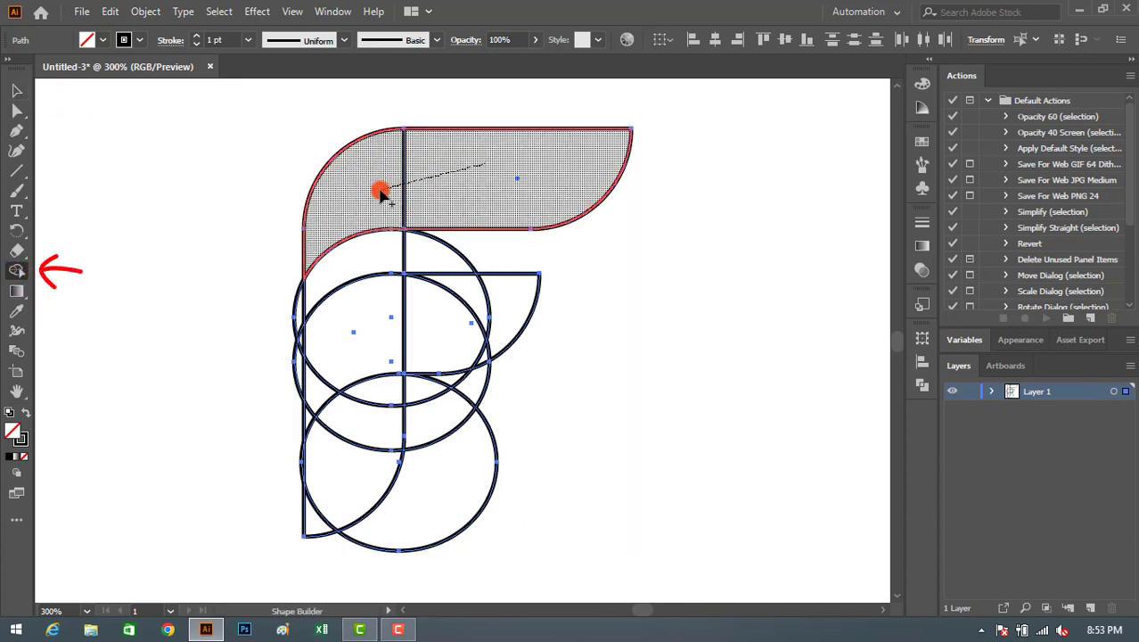
{"action": "left_click_drag", "start_coordinate": [400, 254], "coordinate": [385, 257]}
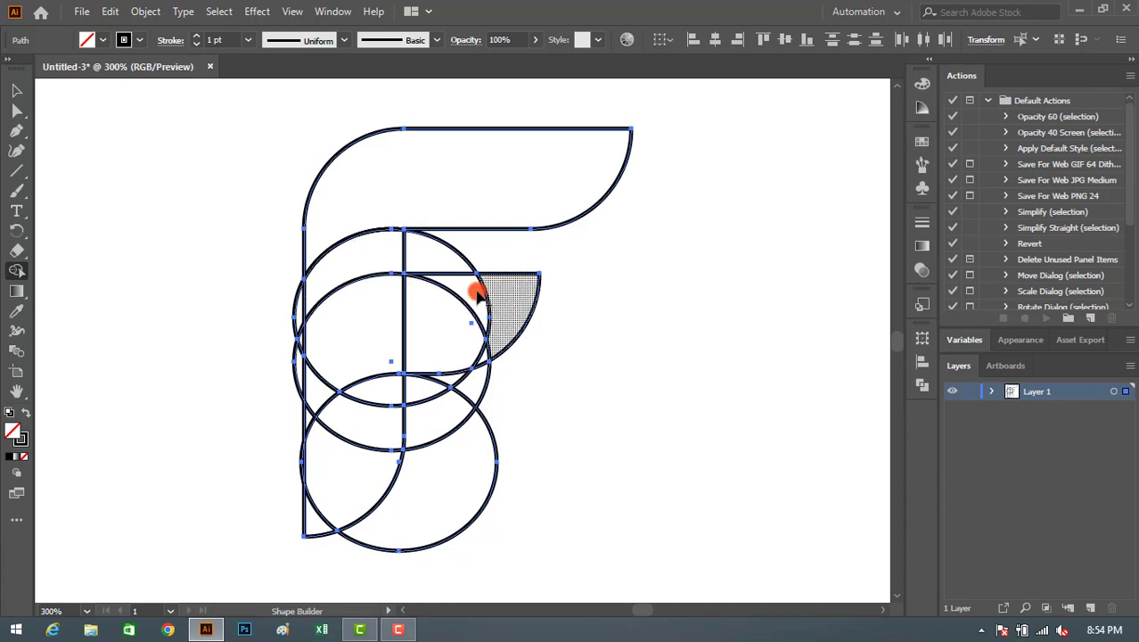
{"action": "left_click_drag", "start_coordinate": [504, 287], "coordinate": [452, 324]}
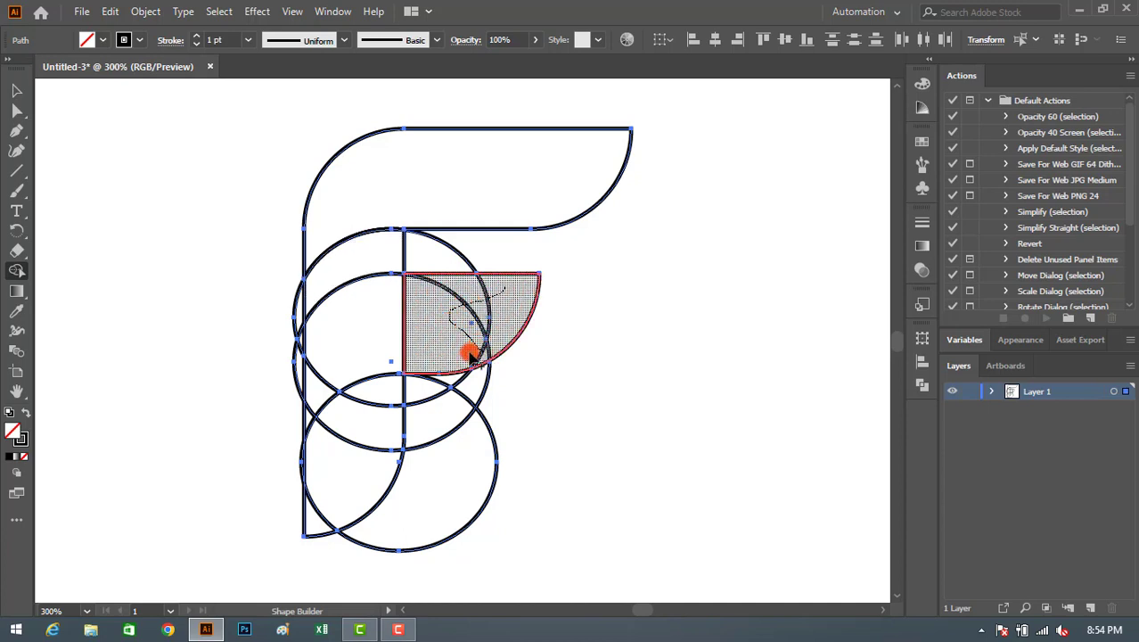
{"action": "mouse_move", "coordinate": [472, 355]}
{"action": "left_mouse_down"}
{"action": "mouse_move", "coordinate": [318, 397]}
{"action": "mouse_move", "coordinate": [313, 533]}
{"action": "left_mouse_up"}
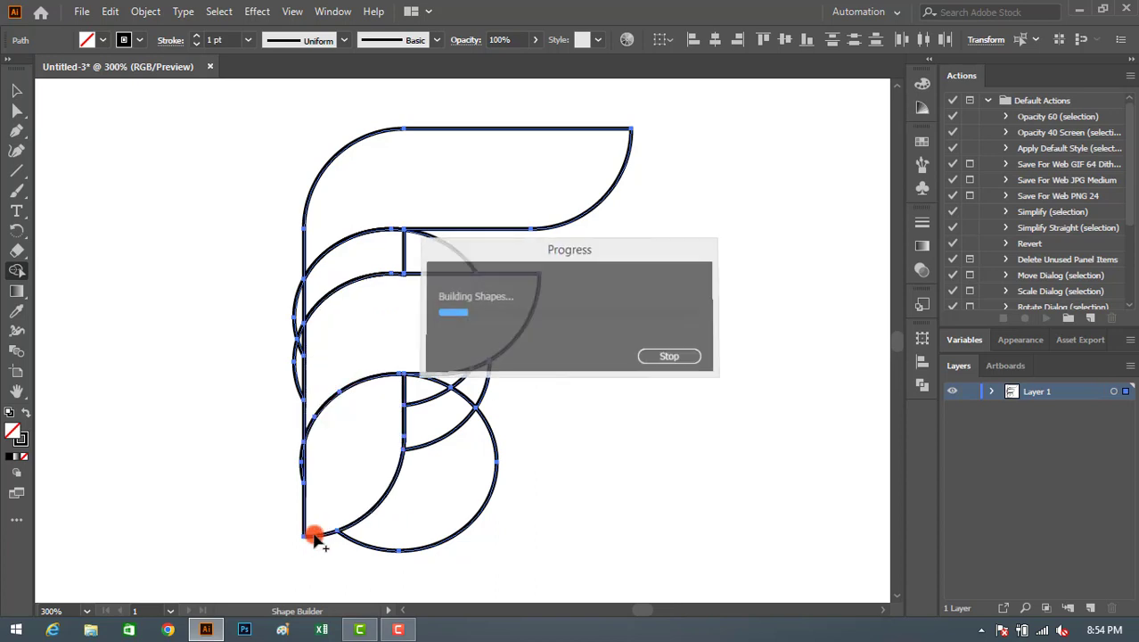
{"action": "left_click", "coordinate": [393, 244]}
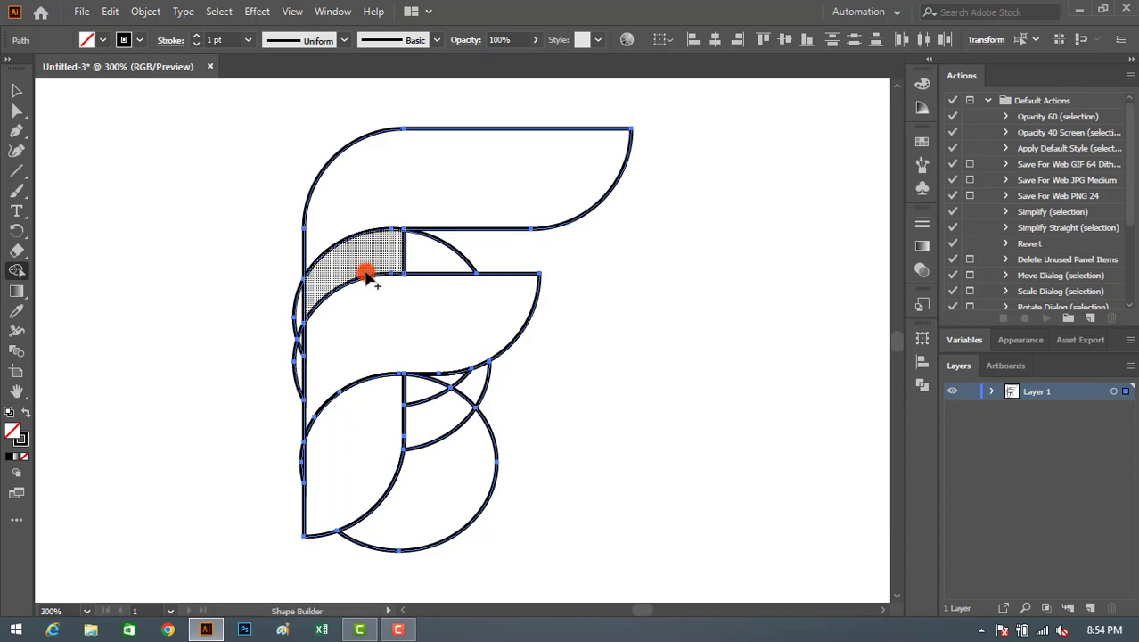
Select the three curved F shapes and cut them with Ctrl+X
{"action": "left_click", "coordinate": [15, 91]}
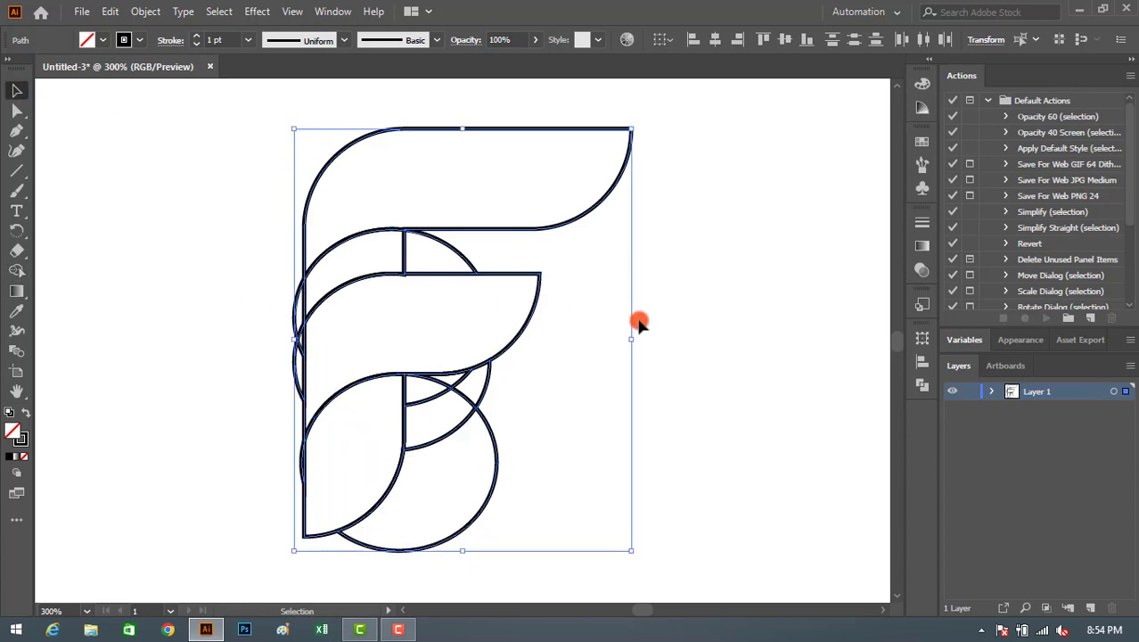
{"action": "left_click", "coordinate": [570, 258]}
{"action": "left_click", "coordinate": [550, 228]}
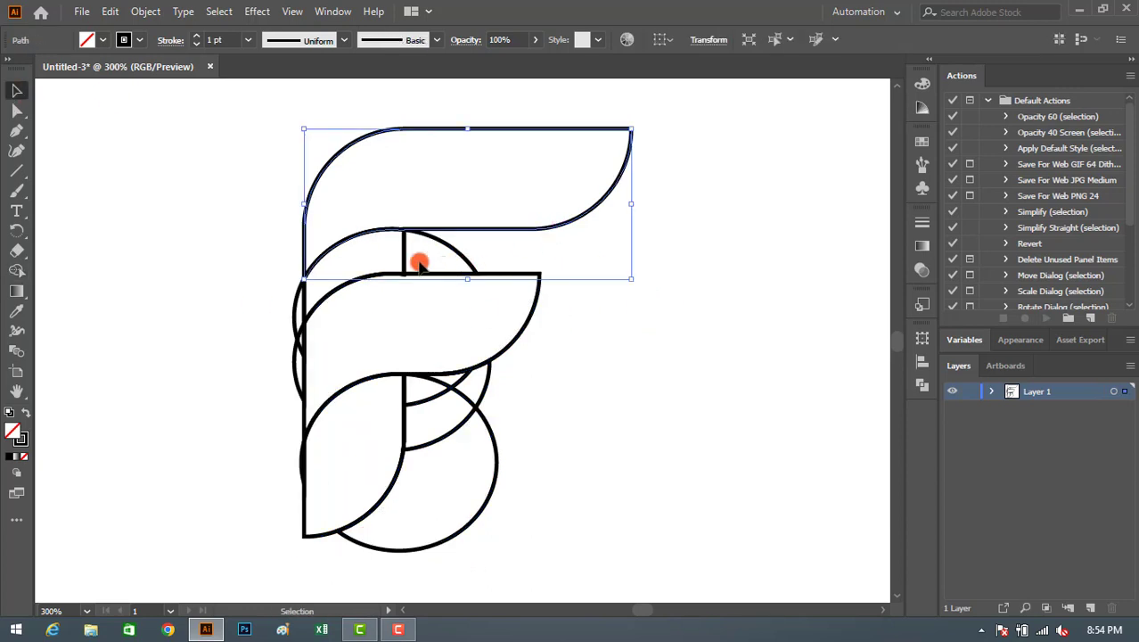
{"action": "left_click", "coordinate": [383, 277], "text": "shift"}
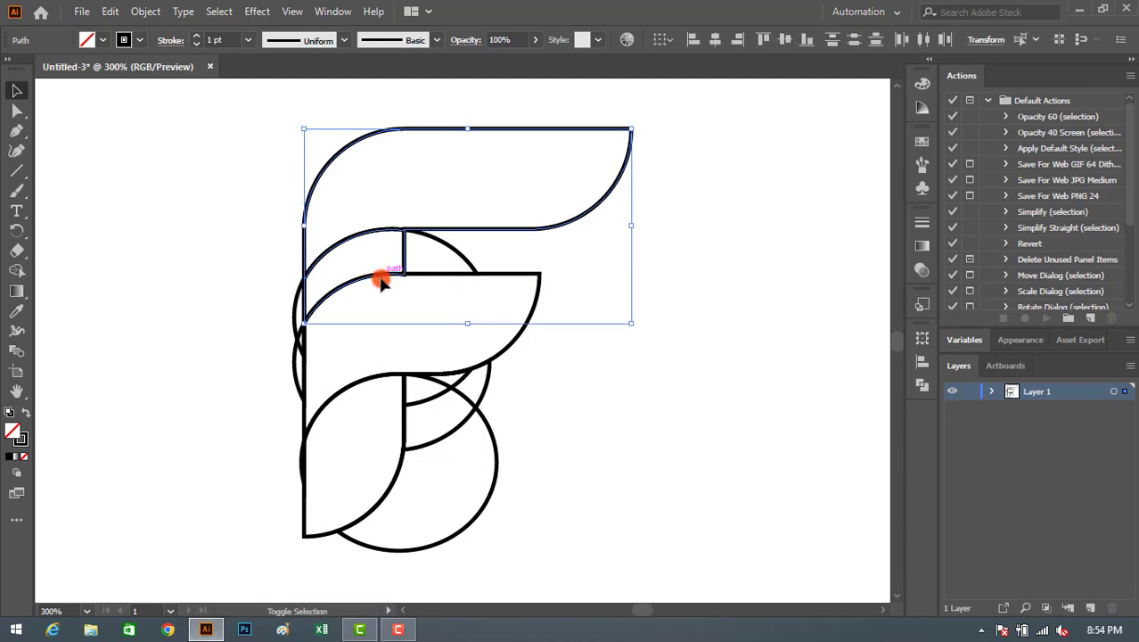
{"action": "left_click", "coordinate": [526, 337], "text": "shift"}
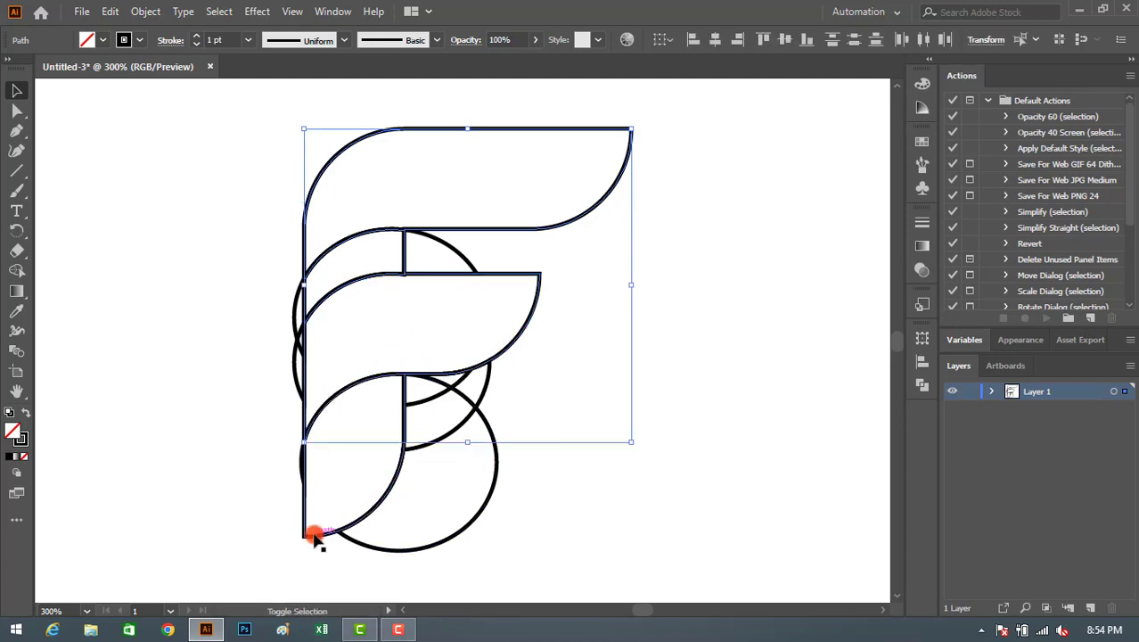
{"action": "key", "text": "a"}
{"action": "key", "text": "ctrl+x"}
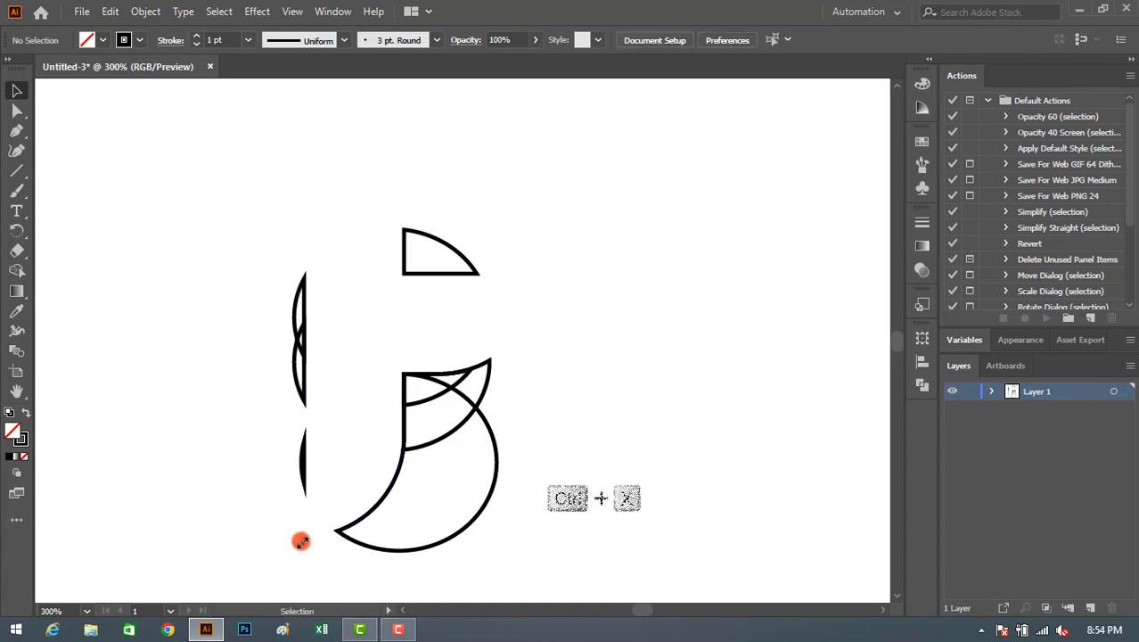
Remove the leftover circle scraps and paste the F shapes back in place
{"action": "left_click_drag", "start_coordinate": [204, 168], "coordinate": [598, 596]}
{"action": "left_click_drag", "start_coordinate": [203, 168], "coordinate": [598, 596]}
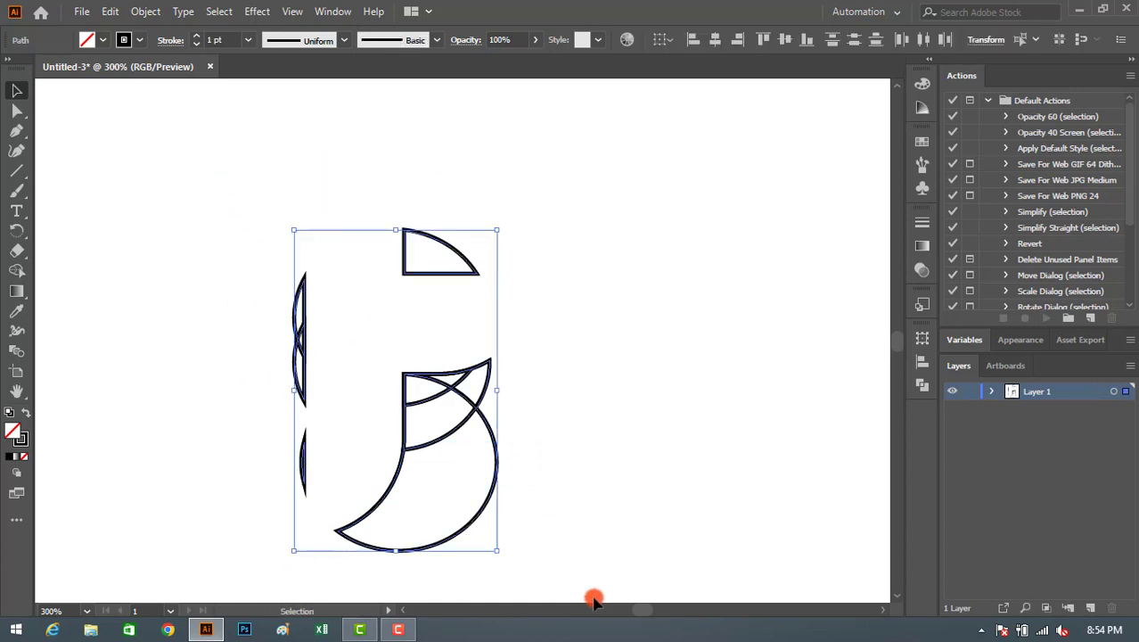
{"action": "key", "text": "ctrl+x"}
{"action": "key", "text": "ctrl+v"}
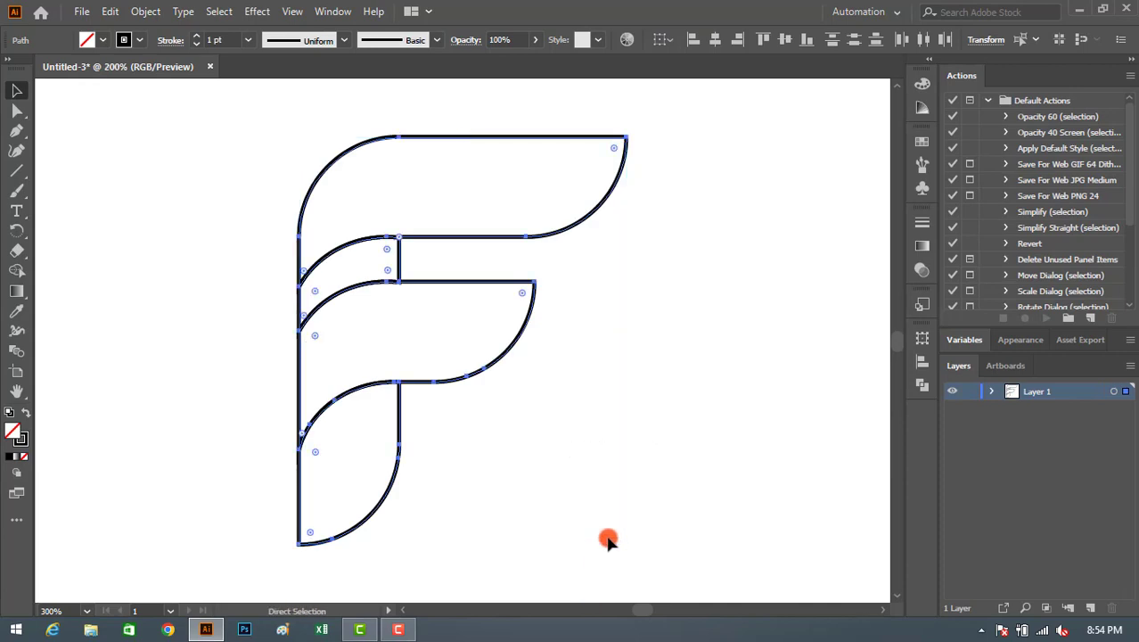
{"action": "key", "text": "ctrl+minus"}
{"action": "left_click", "coordinate": [677, 374]}
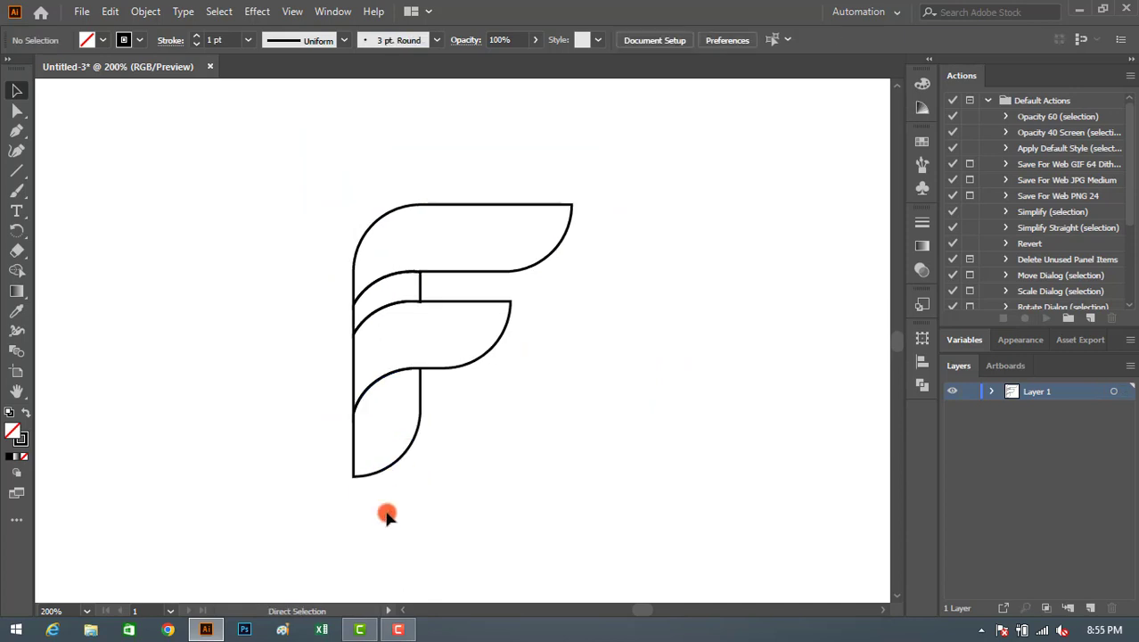
{"action": "key", "text": "ctrl+plus"}
{"action": "scroll", "coordinate": [729, 435], "scroll_direction": "down", "scroll_amount": 1}
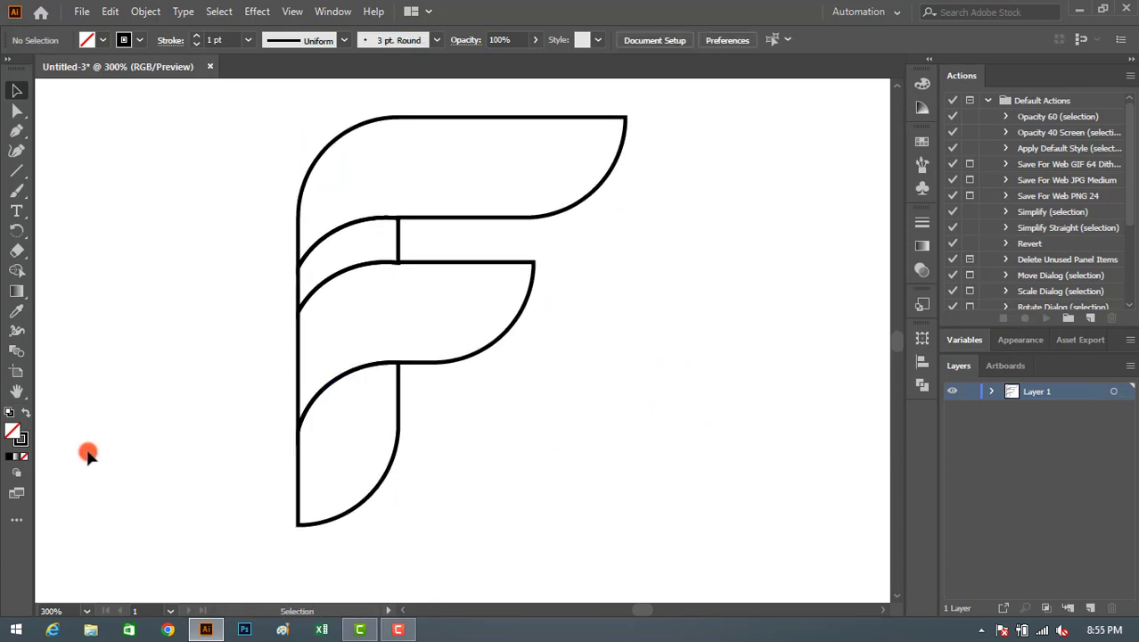
Draw a diagonal line across the F's lower stem and bend it into a curve
{"action": "left_click", "coordinate": [18, 170]}
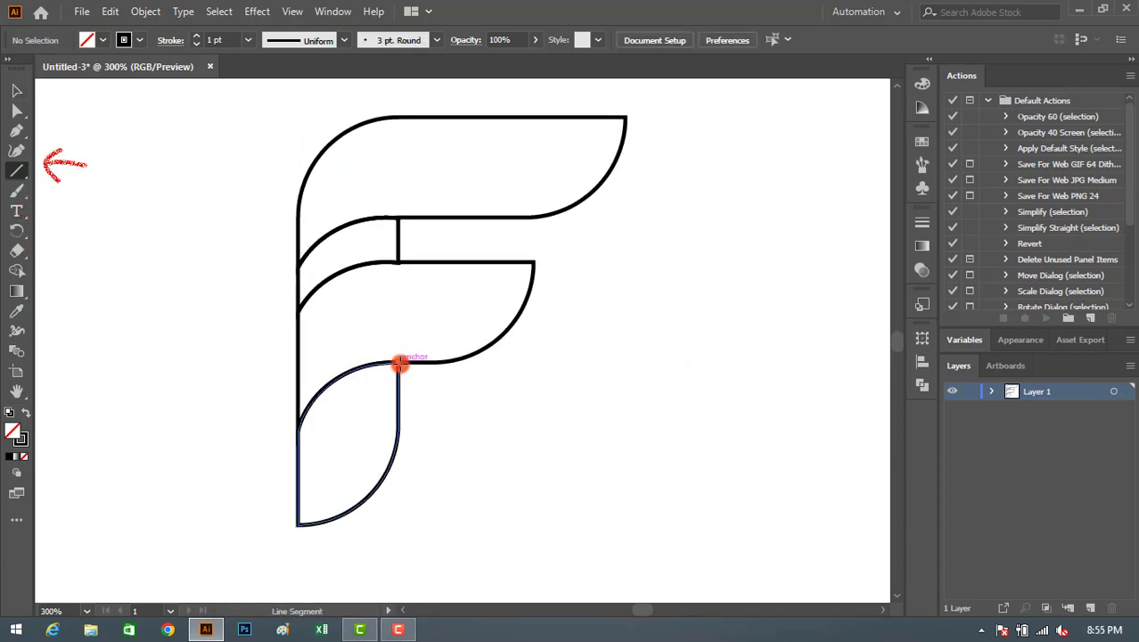
{"action": "left_click", "coordinate": [398, 363]}
{"action": "left_click", "coordinate": [539, 367]}
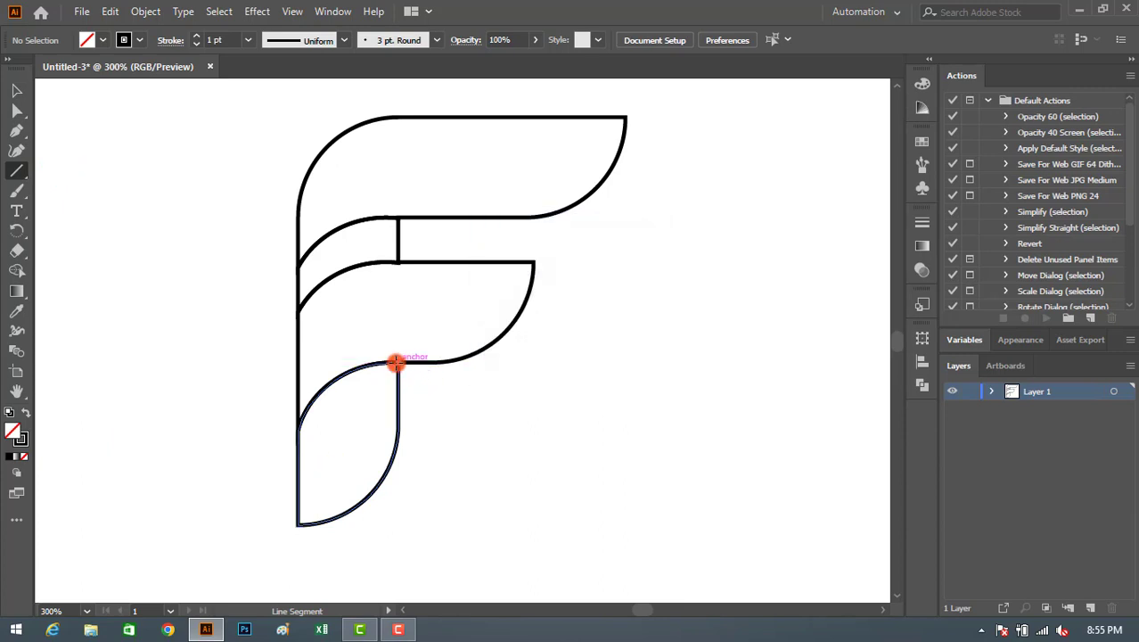
{"action": "left_click_drag", "start_coordinate": [397, 363], "coordinate": [298, 458]}
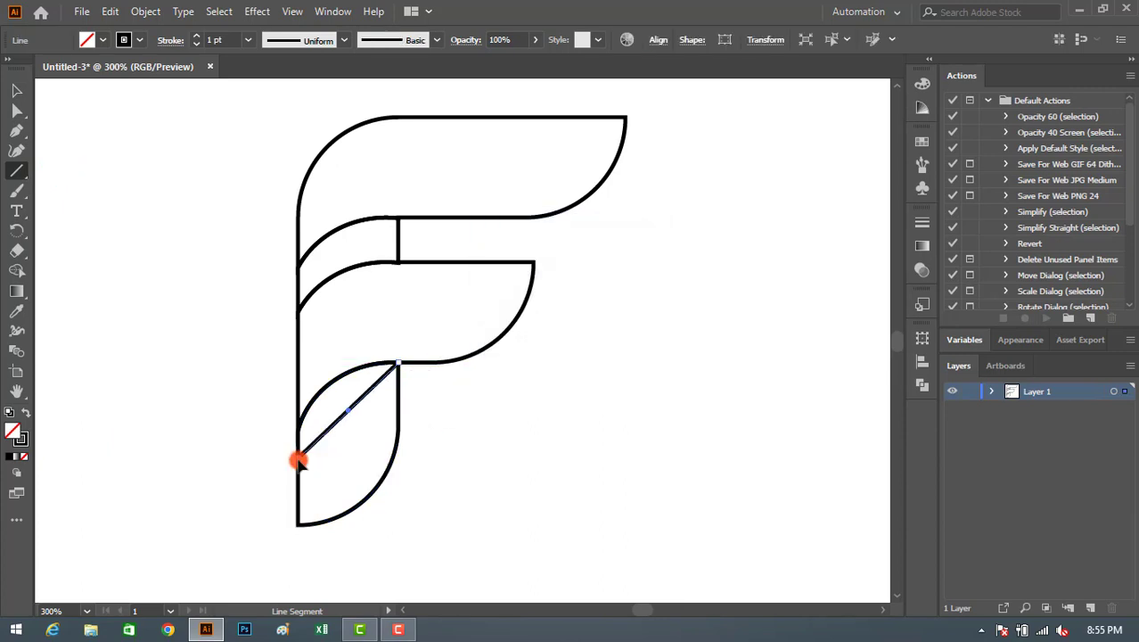
{"action": "left_click", "coordinate": [16, 150]}
{"action": "left_click_drag", "start_coordinate": [352, 402], "coordinate": [366, 434]}
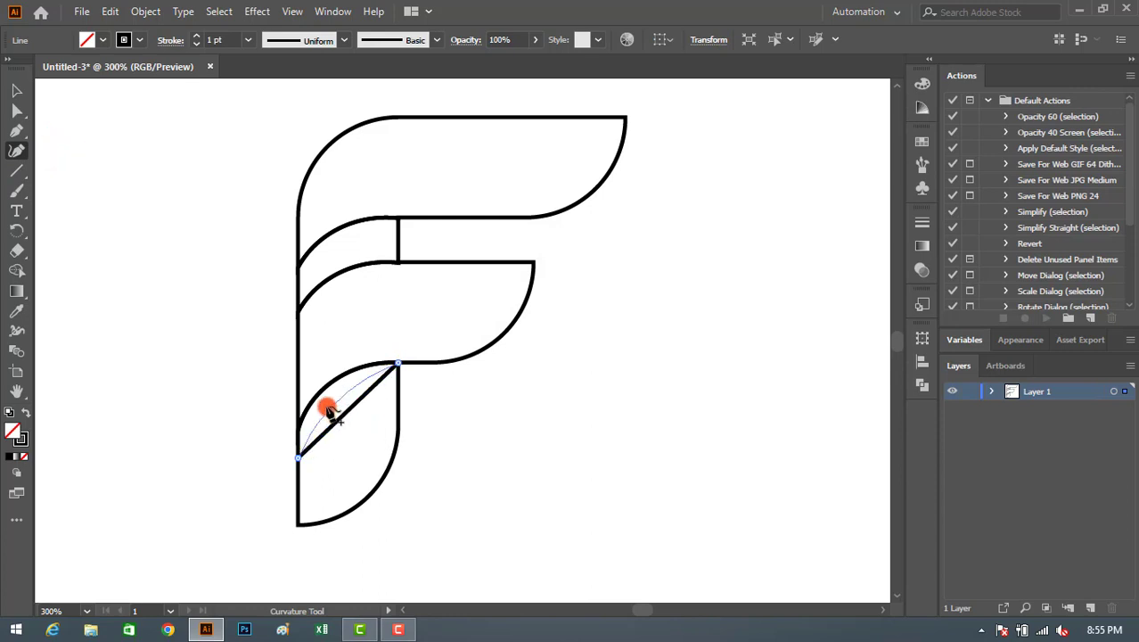
{"action": "left_click", "coordinate": [329, 410]}
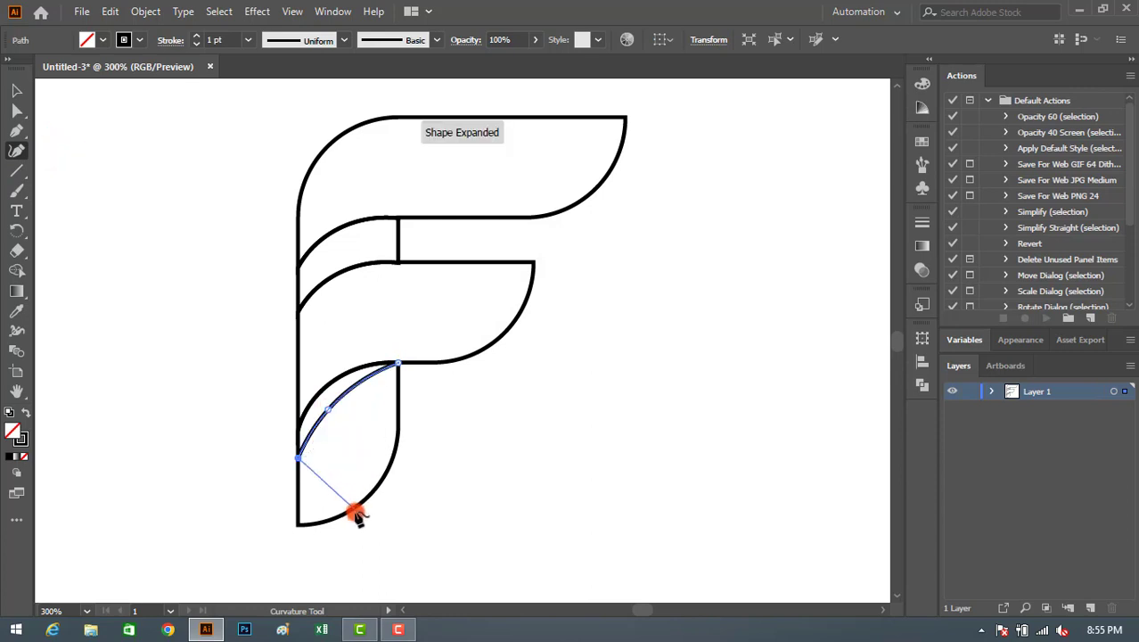
{"action": "left_click_drag", "start_coordinate": [329, 410], "coordinate": [324, 403]}
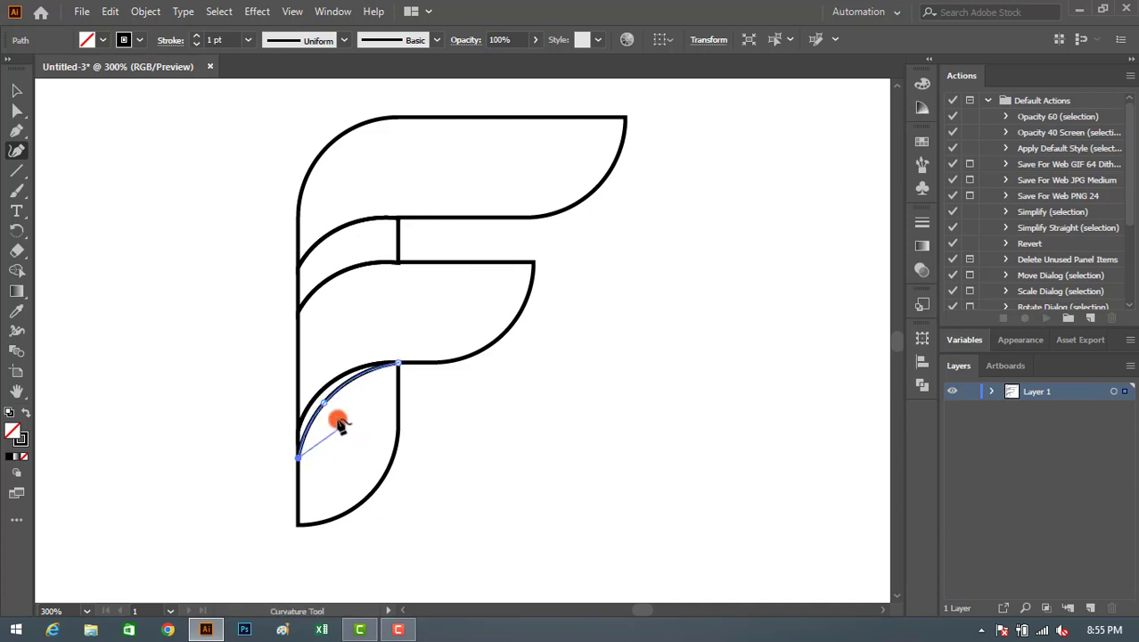
Alt-drag a copy of the curve slightly lower, then try to remove the duplicate
{"action": "left_click", "coordinate": [15, 89]}
{"action": "left_click", "coordinate": [493, 506]}
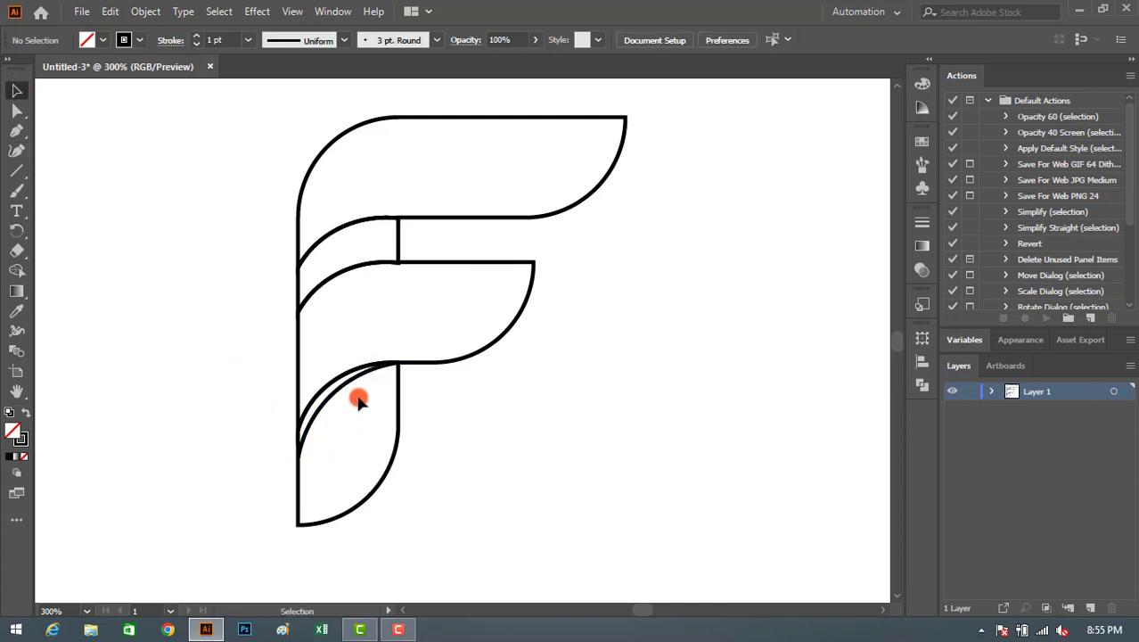
{"action": "left_click", "coordinate": [335, 397]}
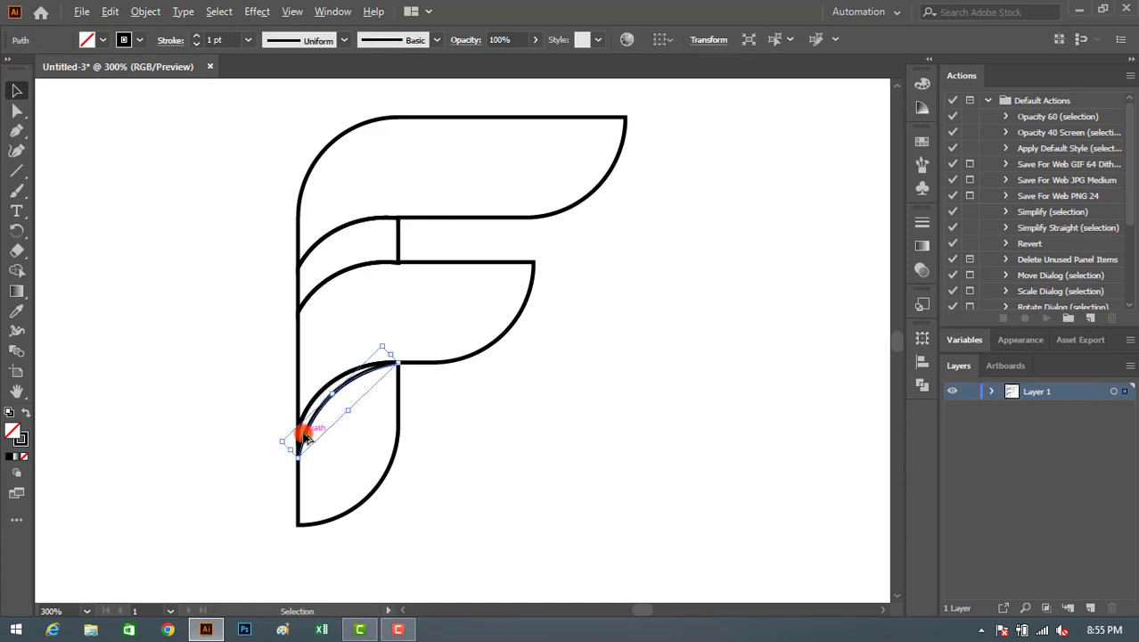
{"action": "left_click_drag", "start_coordinate": [304, 437], "coordinate": [307, 457]}
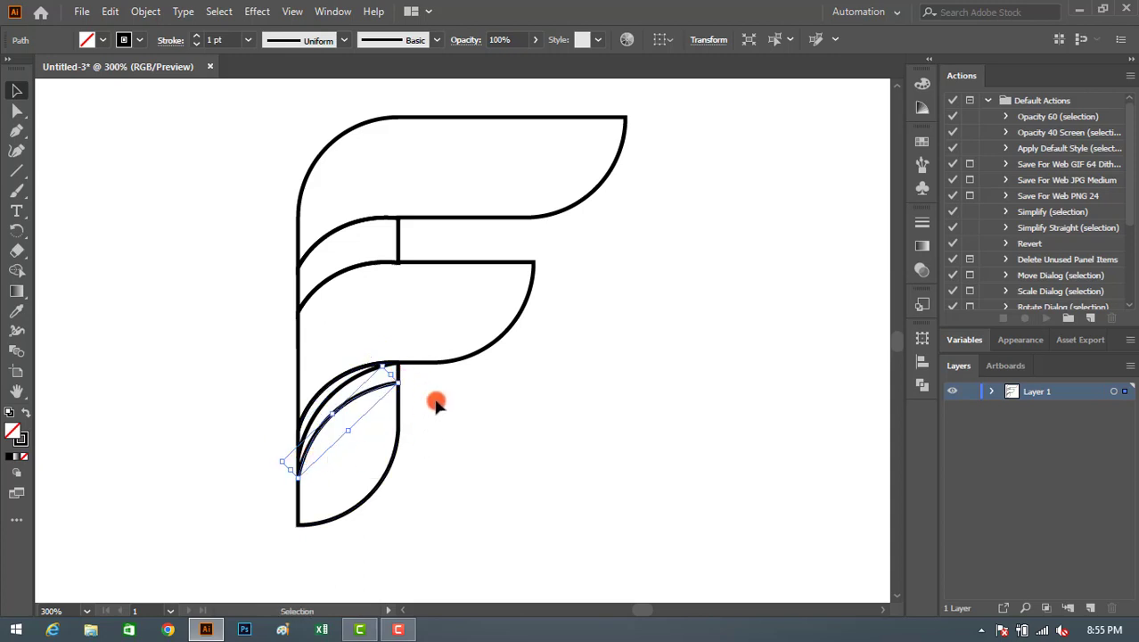
{"action": "key", "text": "Delete"}
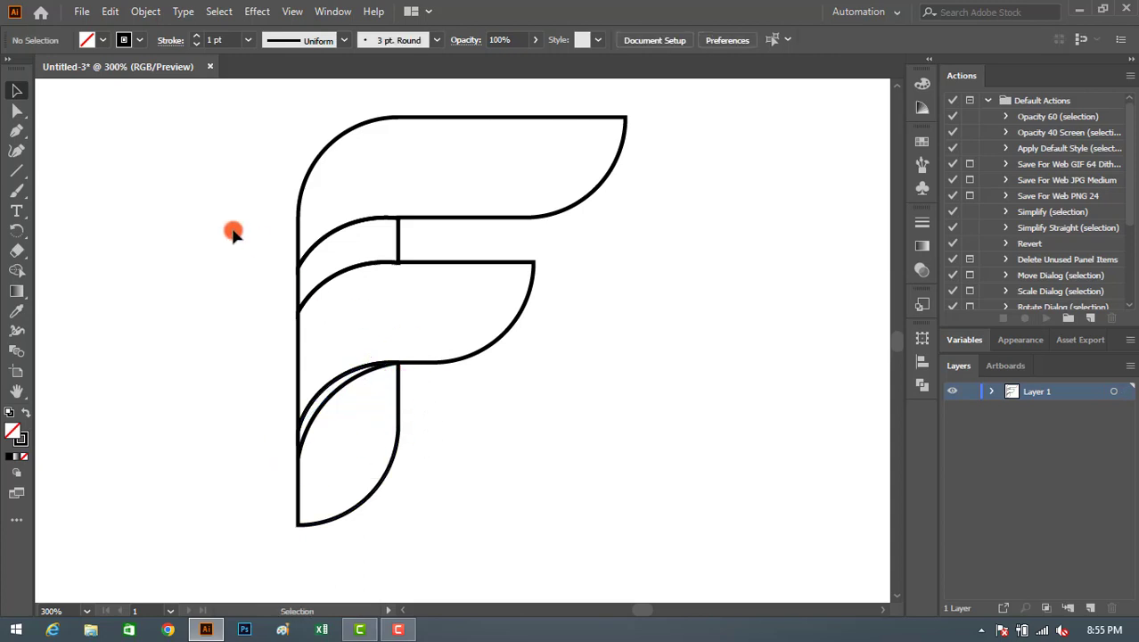
Draw a second diagonal from the middle bar's corner and bend it into a curve
{"action": "left_click", "coordinate": [17, 170]}
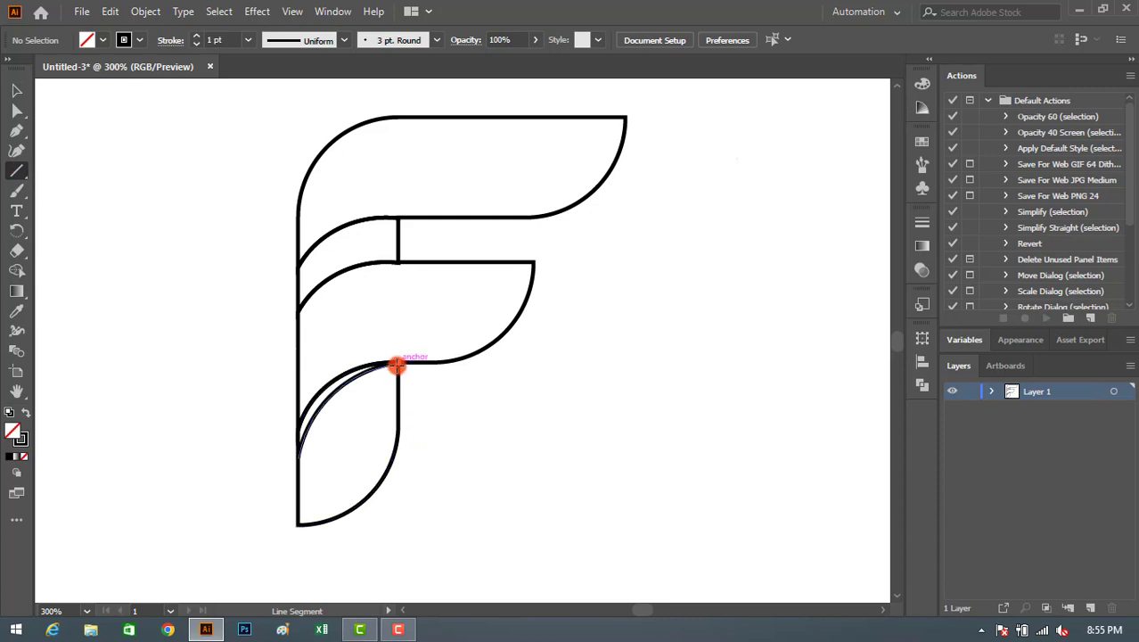
{"action": "left_click_drag", "start_coordinate": [398, 365], "coordinate": [295, 471]}
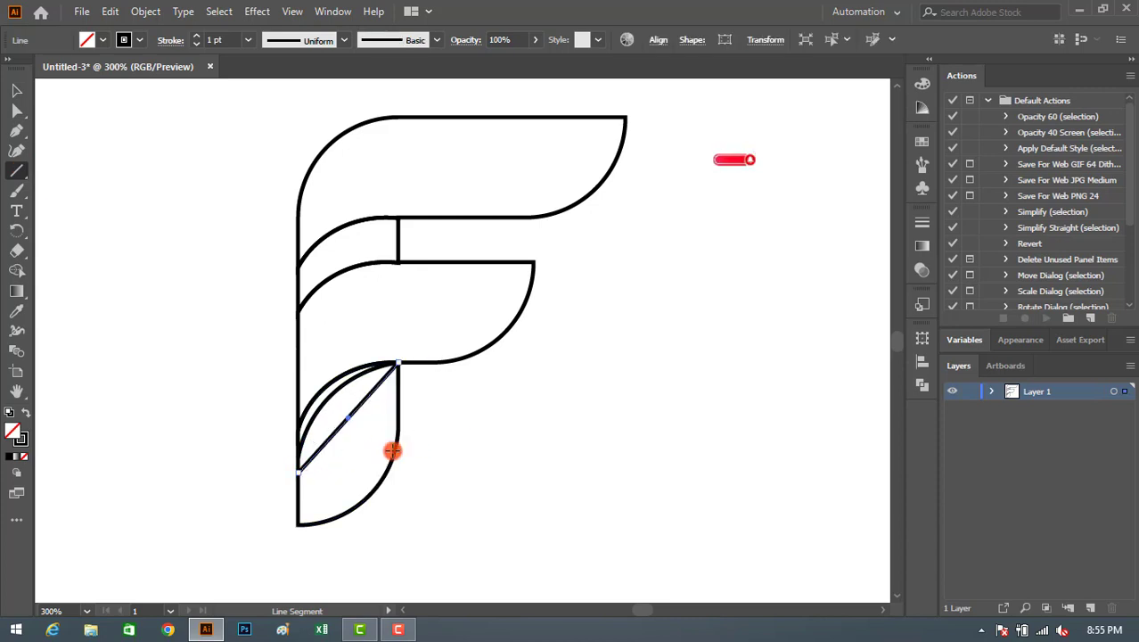
{"action": "left_click", "coordinate": [17, 150]}
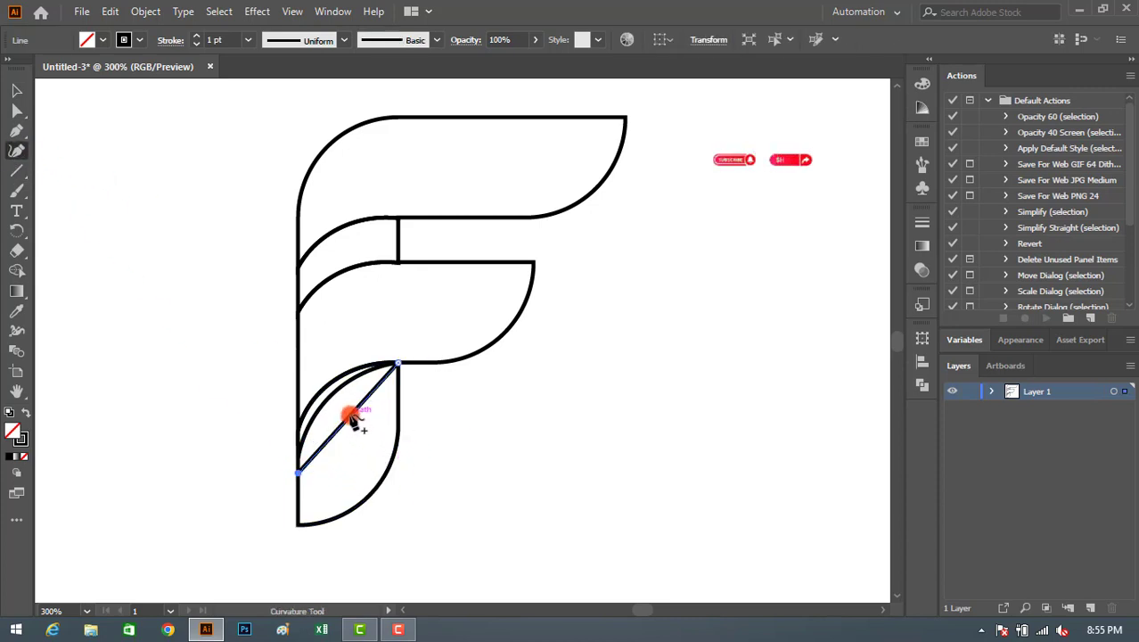
{"action": "left_click_drag", "start_coordinate": [344, 412], "coordinate": [338, 403]}
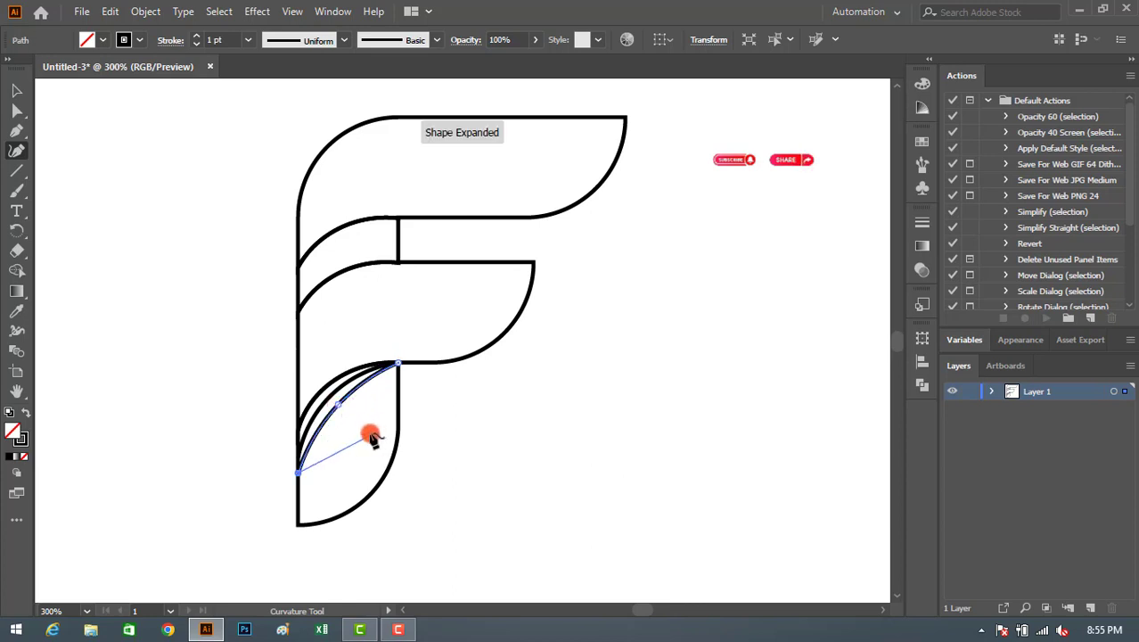
{"action": "left_click", "coordinate": [15, 93]}
Add a third curved line down to the stem's left edge, then deselect
{"action": "left_click", "coordinate": [16, 170]}
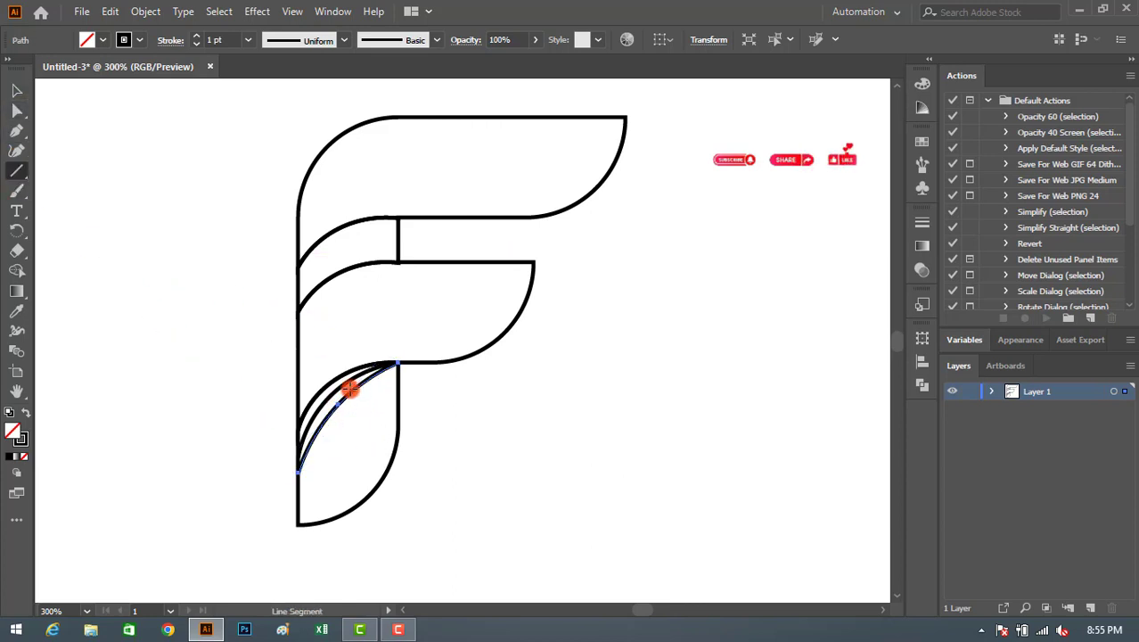
{"action": "left_click_drag", "start_coordinate": [398, 366], "coordinate": [295, 492]}
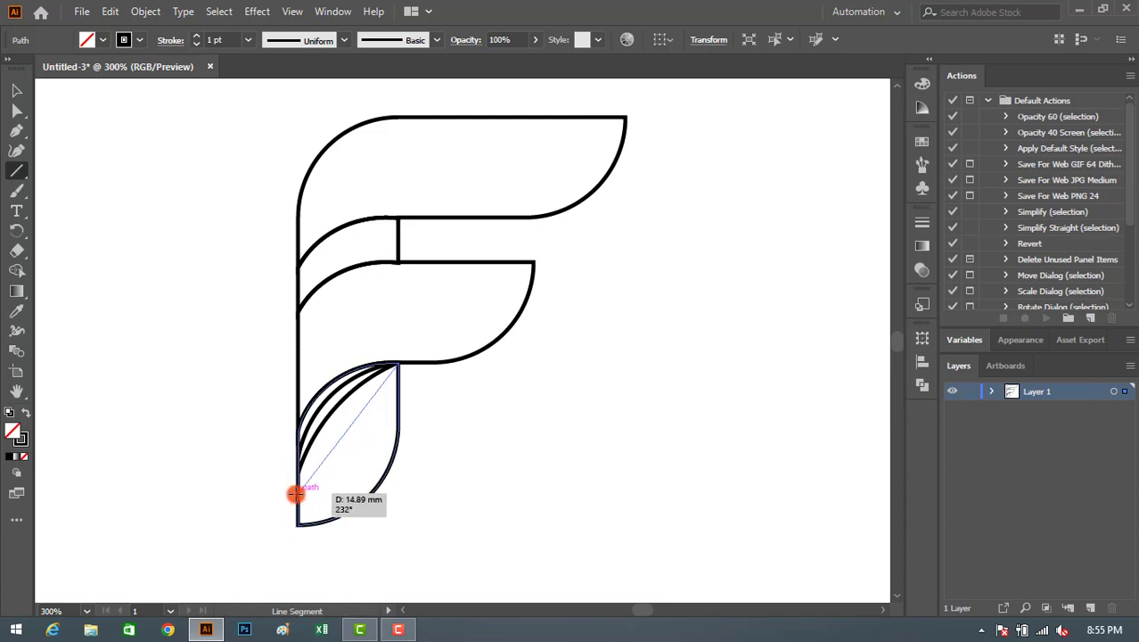
{"action": "left_click", "coordinate": [16, 150]}
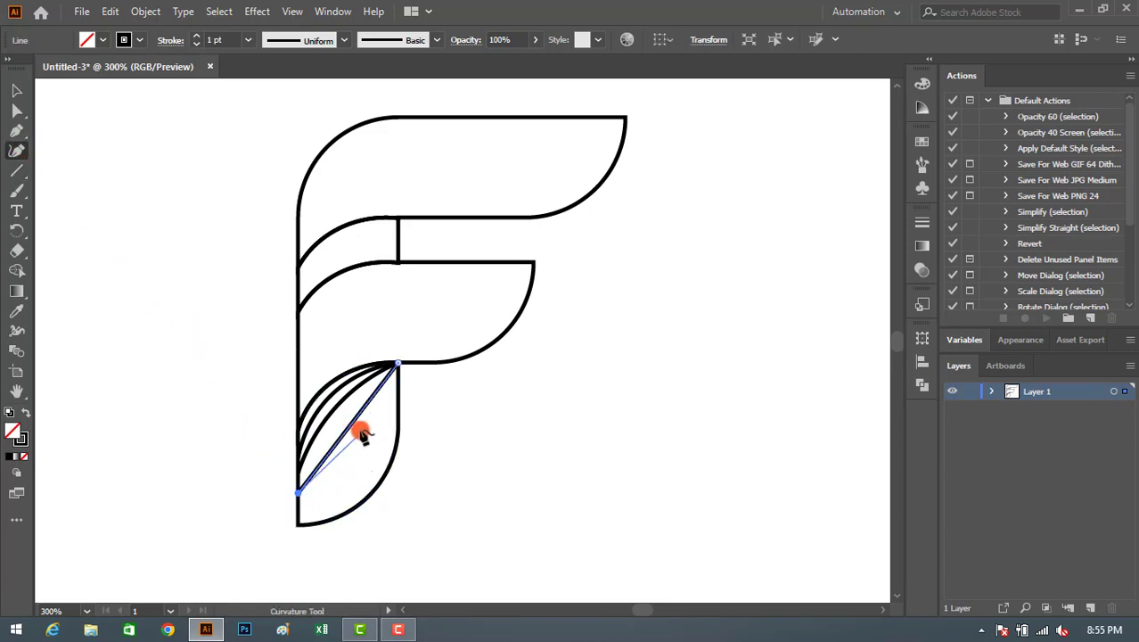
{"action": "mouse_move", "coordinate": [350, 435]}
{"action": "left_mouse_down"}
{"action": "mouse_move", "coordinate": [333, 417]}
{"action": "mouse_move", "coordinate": [335, 434]}
{"action": "mouse_move", "coordinate": [337, 421]}
{"action": "left_mouse_up"}
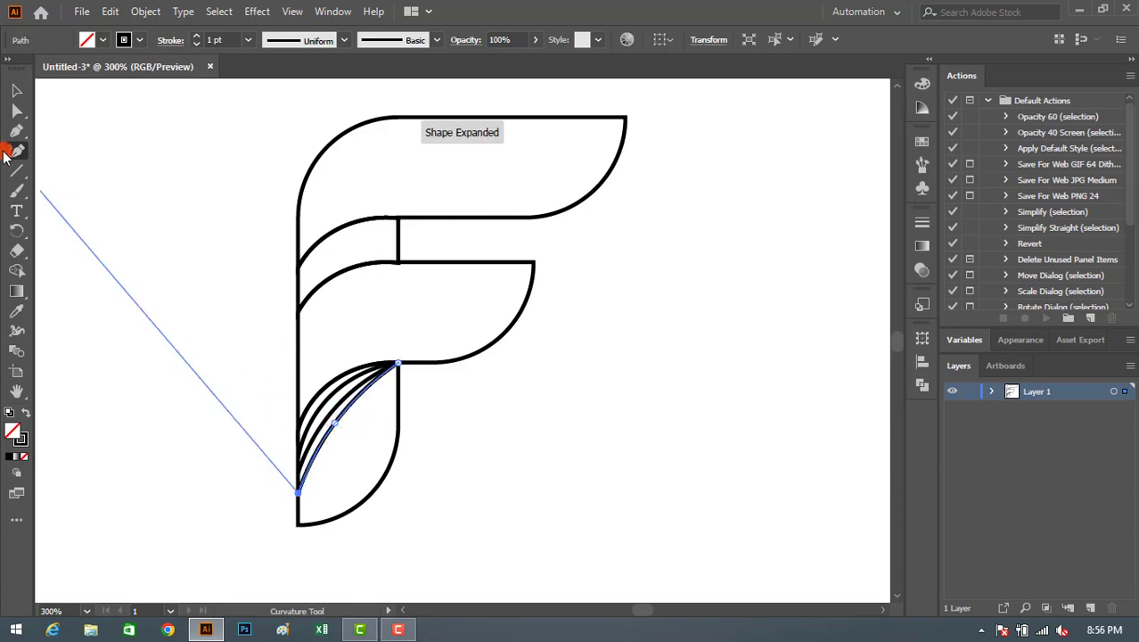
{"action": "left_click", "coordinate": [17, 93]}
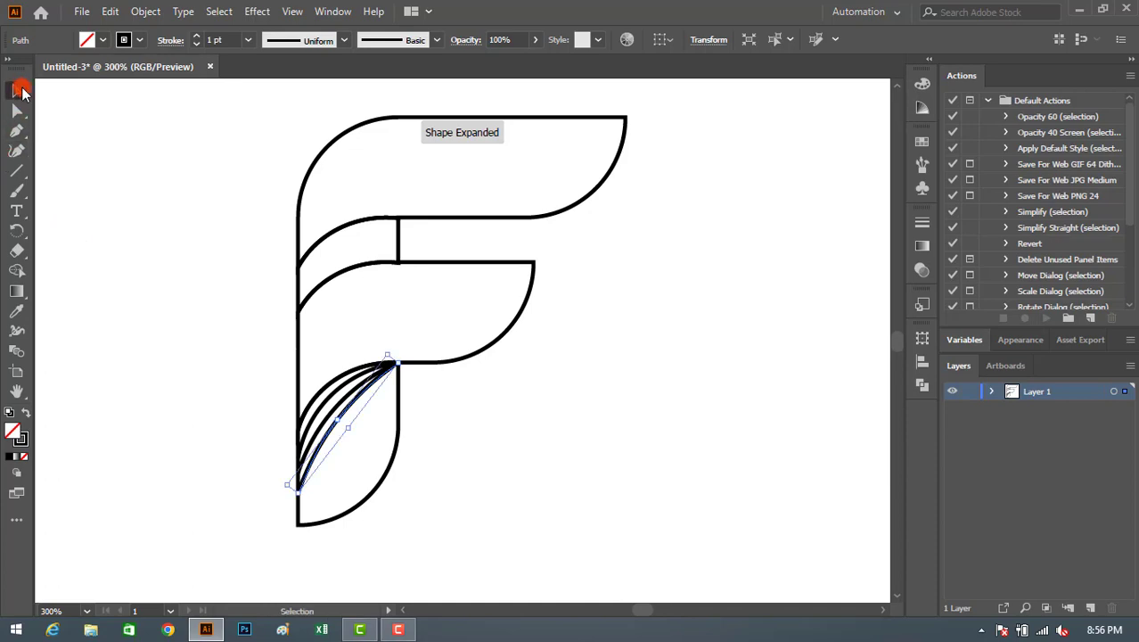
{"action": "left_click", "coordinate": [632, 472]}
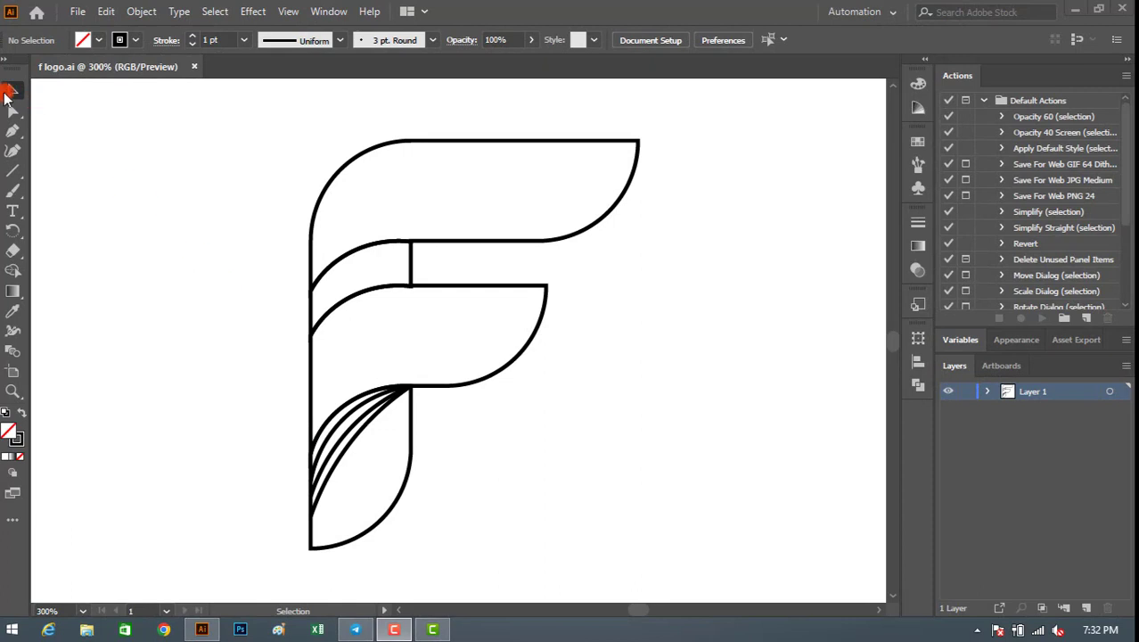
Select the lower F paths and use Shape Builder to turn the sliver between curves into a shape
{"action": "left_click_drag", "start_coordinate": [515, 546], "coordinate": [218, 385]}
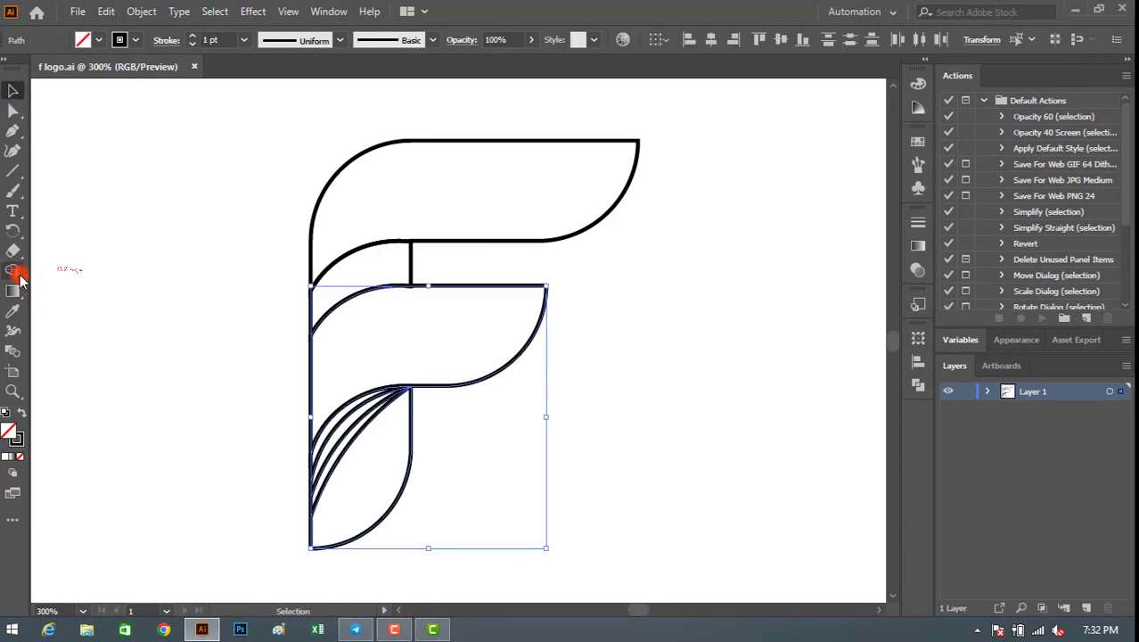
{"action": "left_click", "coordinate": [12, 270]}
{"action": "key", "text": "ctrl+plus"}
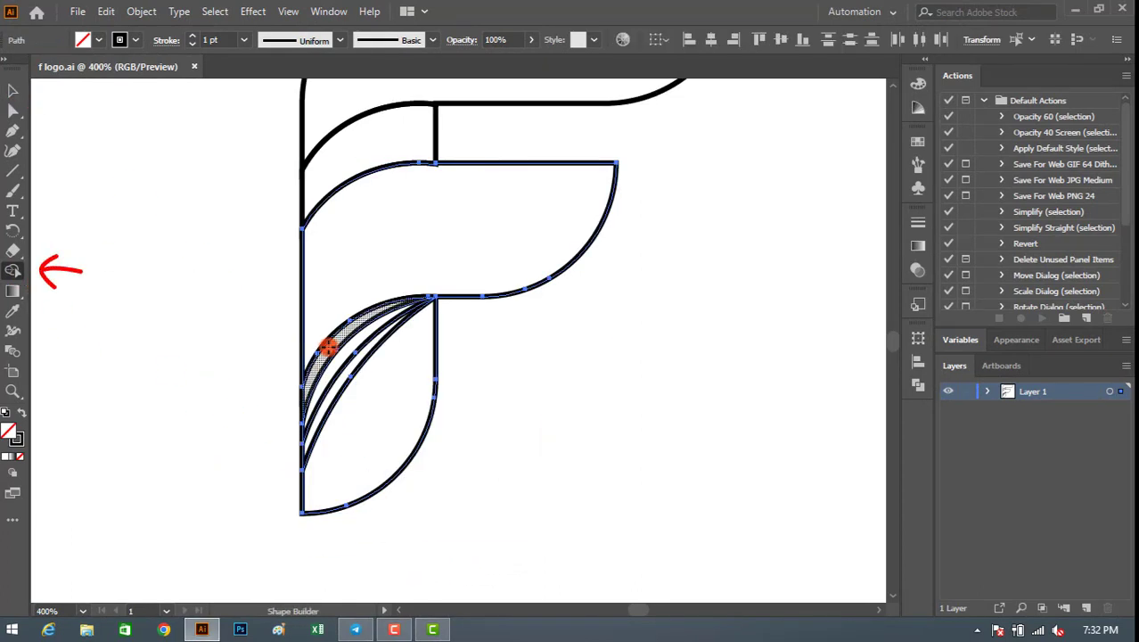
{"action": "left_click", "coordinate": [328, 348]}
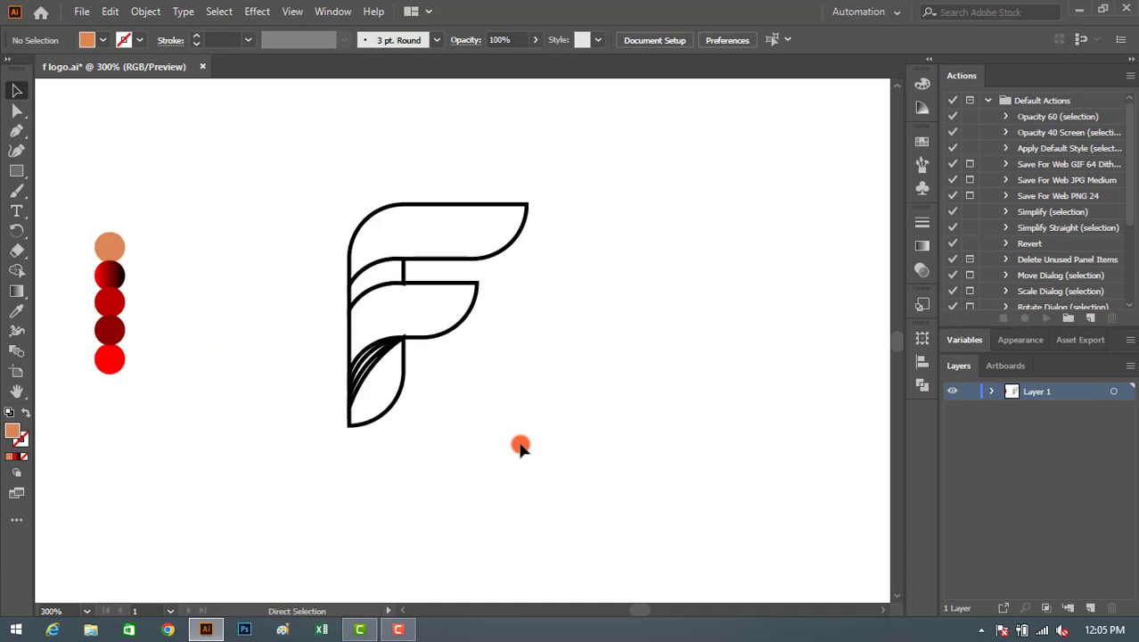
Apply the second colour circle's red-to-black gradient to the whole F with the Eyedropper
{"action": "key", "text": "ctrl+plus"}
{"action": "key", "text": "h"}
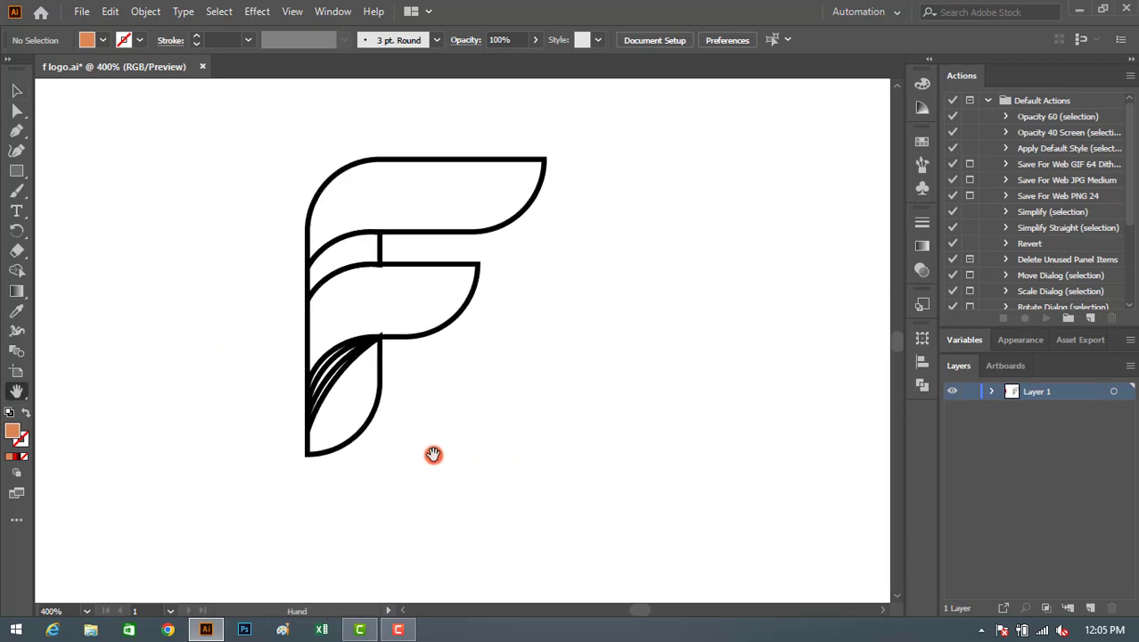
{"action": "mouse_move", "coordinate": [284, 405]}
{"action": "left_mouse_down"}
{"action": "mouse_move", "coordinate": [387, 400]}
{"action": "mouse_move", "coordinate": [376, 383]}
{"action": "left_mouse_up"}
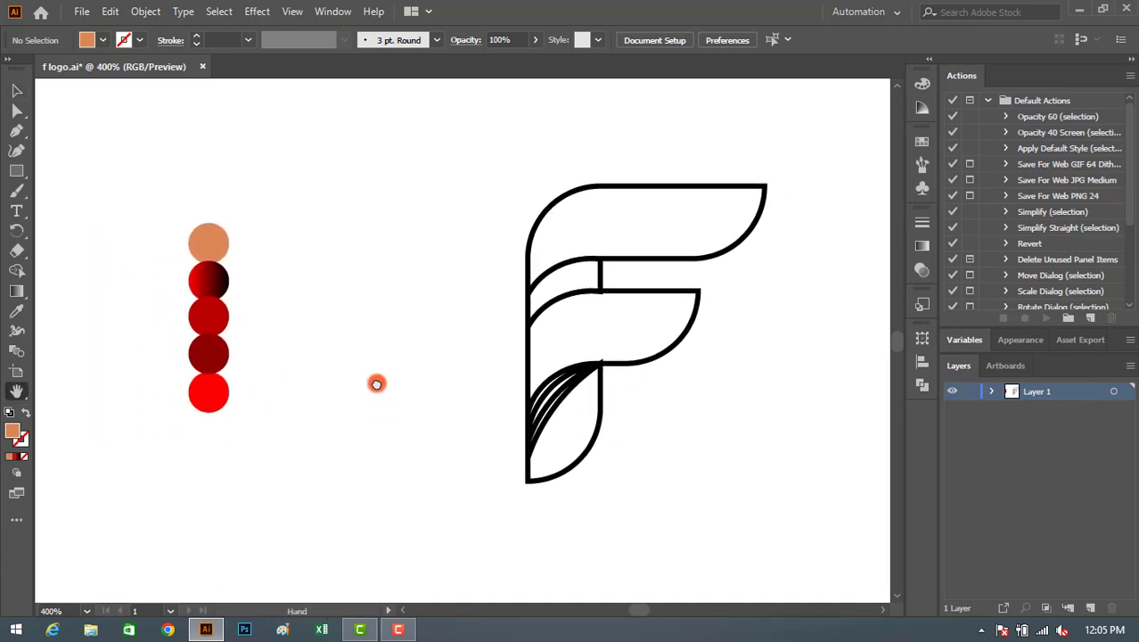
{"action": "left_click", "coordinate": [16, 90]}
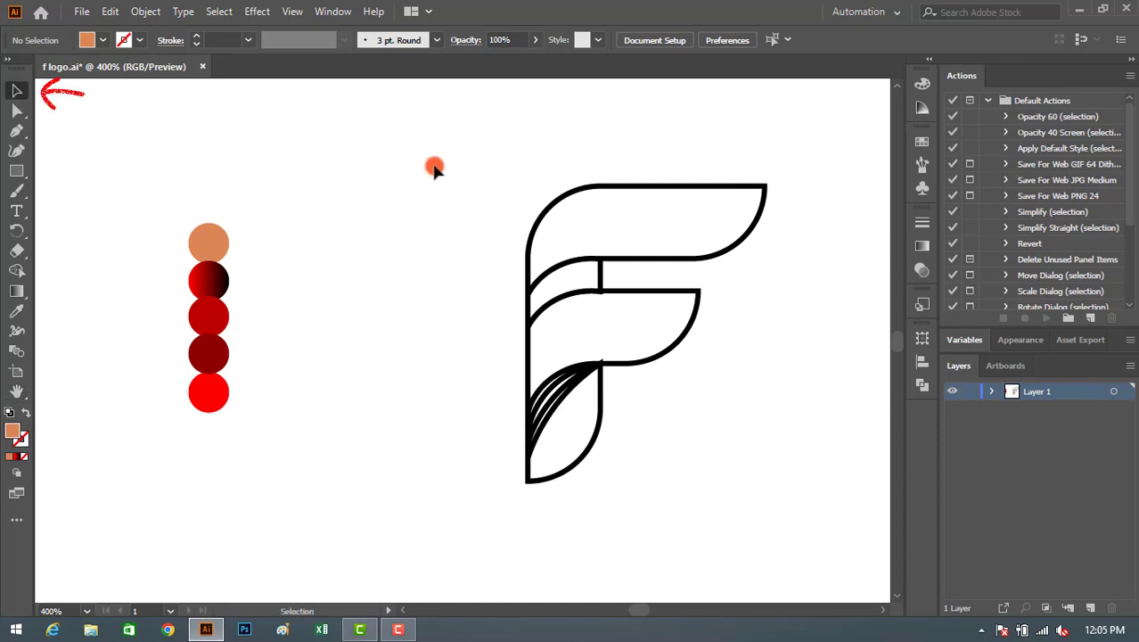
{"action": "left_click_drag", "start_coordinate": [444, 152], "coordinate": [812, 524]}
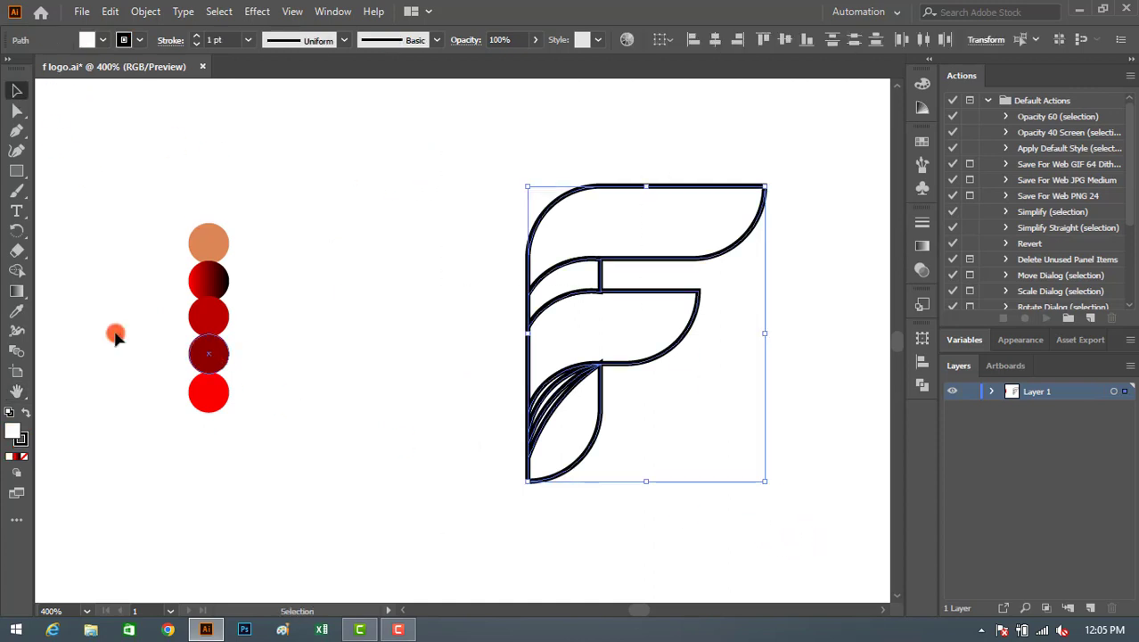
{"action": "left_click", "coordinate": [17, 311]}
{"action": "left_click", "coordinate": [205, 278]}
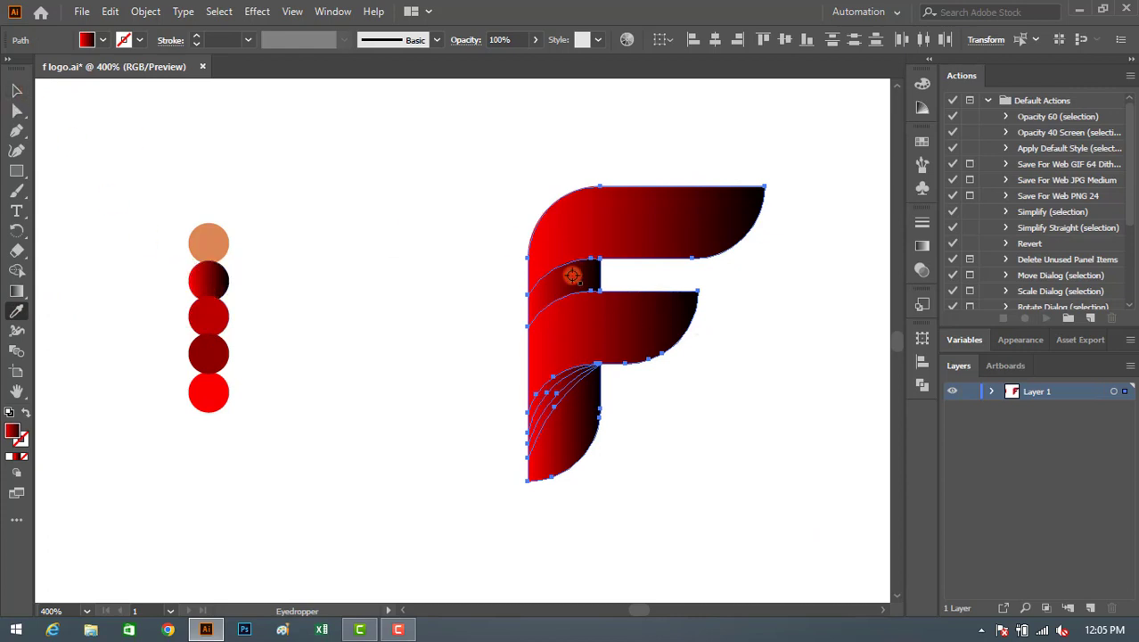
Re-angle the gradient on the small curved piece diagonally, bright red lower-left to dark upper-right
{"action": "left_click", "coordinate": [17, 91]}
{"action": "left_click", "coordinate": [483, 257]}
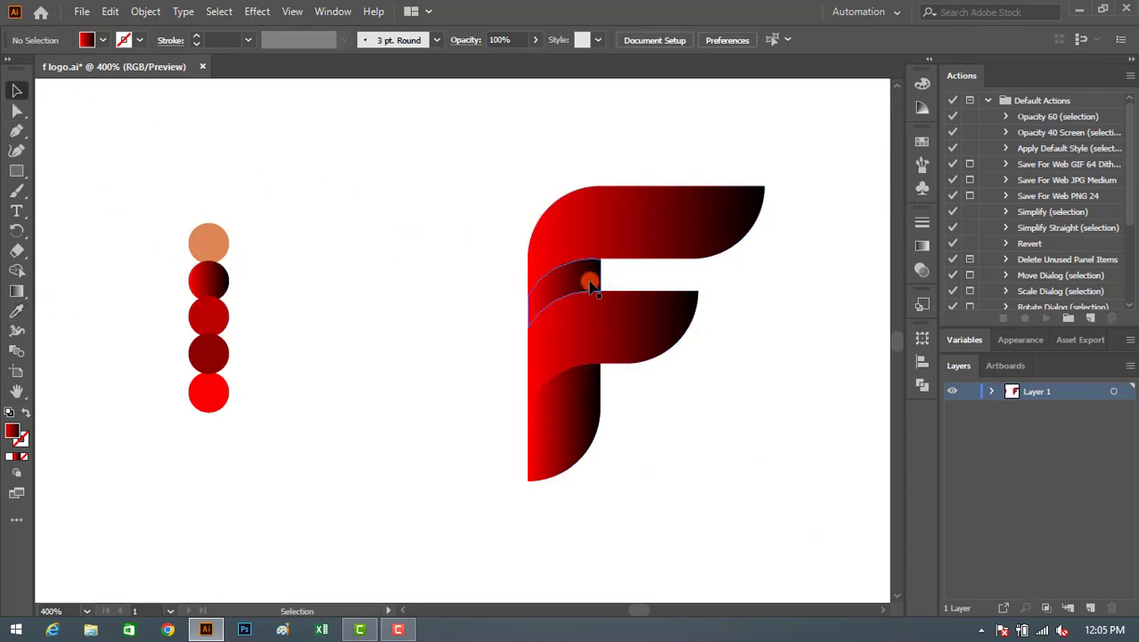
{"action": "left_click", "coordinate": [526, 306]}
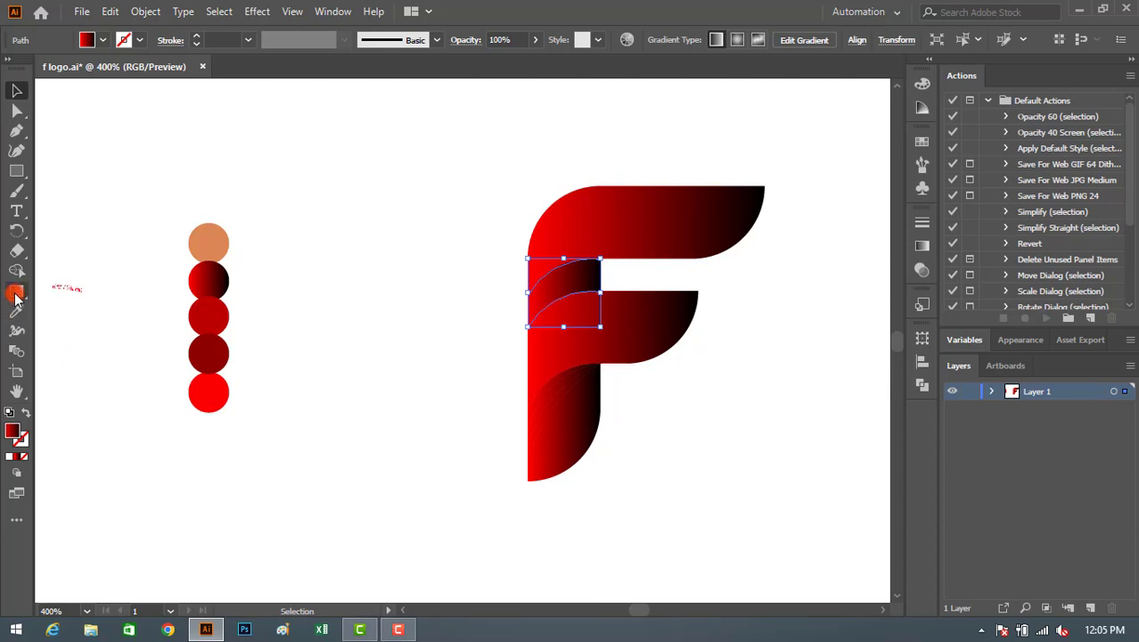
{"action": "left_click", "coordinate": [16, 292]}
{"action": "left_click_drag", "start_coordinate": [581, 271], "coordinate": [530, 326]}
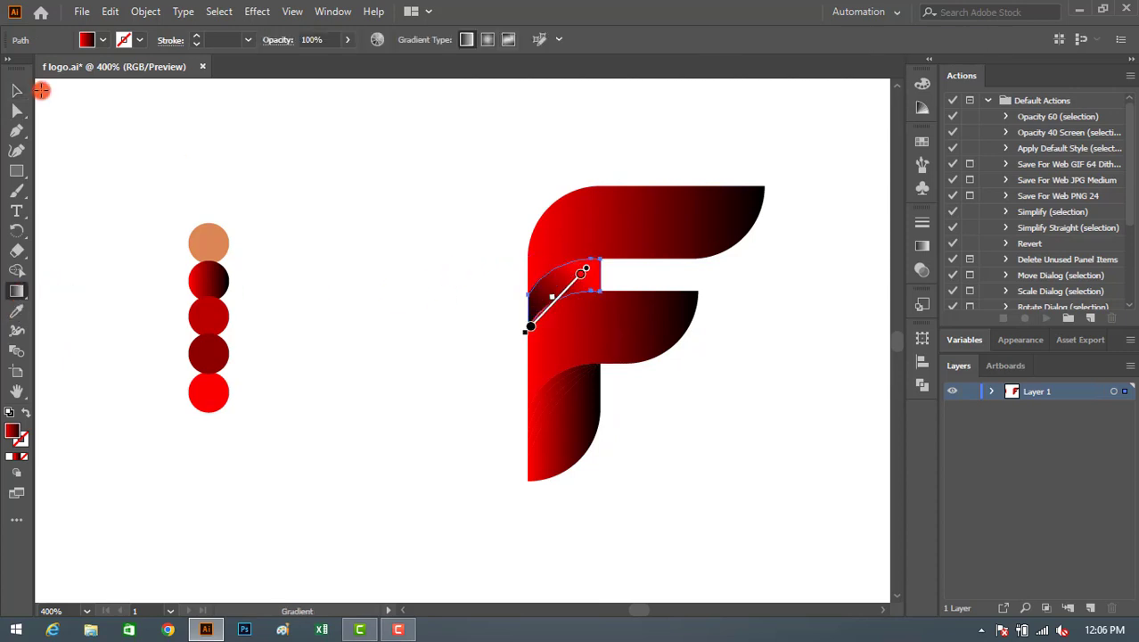
{"action": "left_click", "coordinate": [580, 274]}
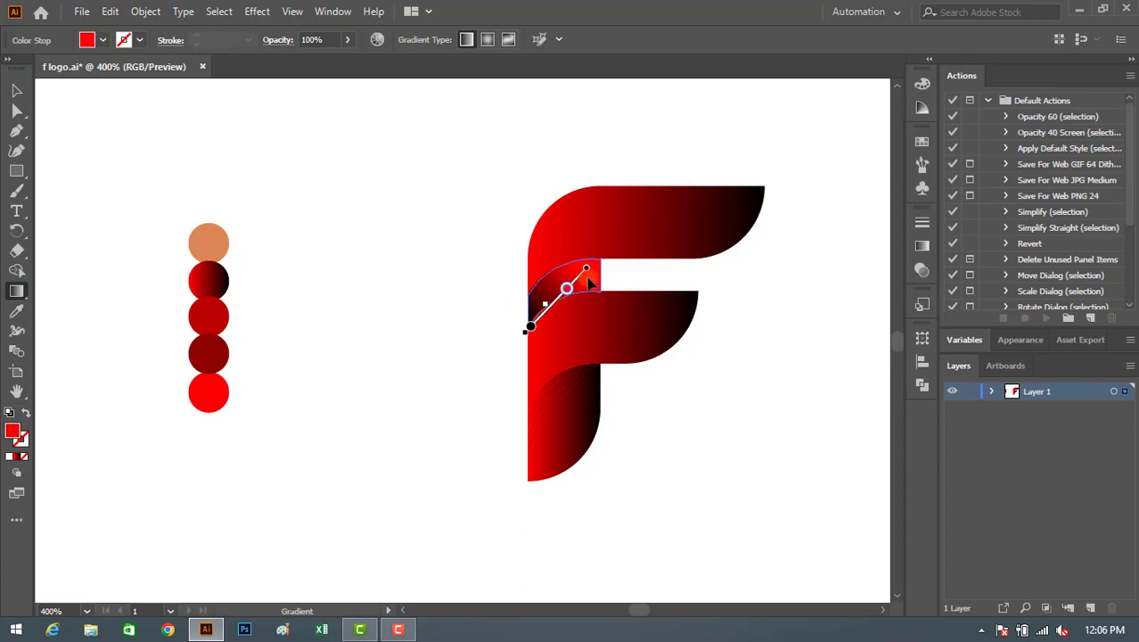
{"action": "left_click_drag", "start_coordinate": [588, 279], "coordinate": [624, 226]}
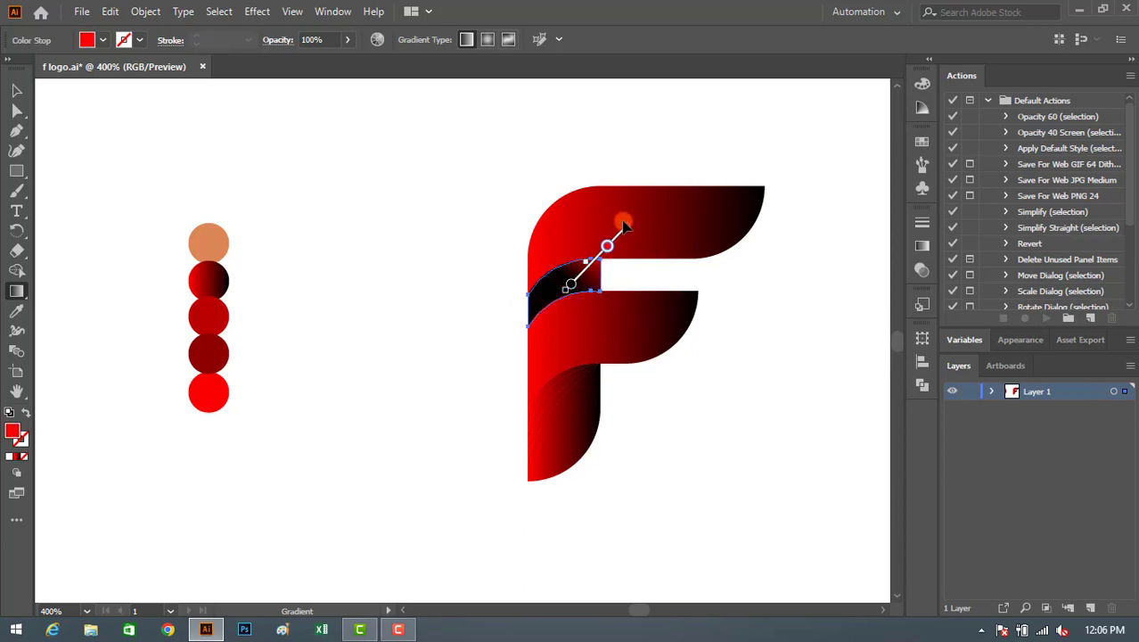
{"action": "left_click_drag", "start_coordinate": [565, 299], "coordinate": [510, 336]}
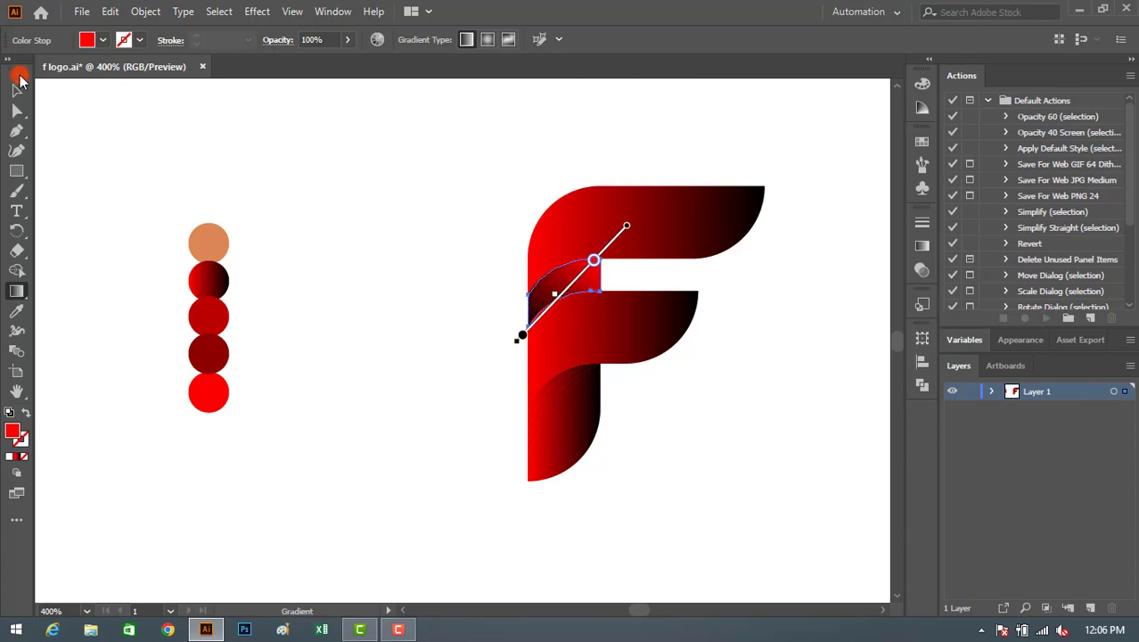
{"action": "left_click", "coordinate": [16, 89]}
{"action": "left_click", "coordinate": [285, 174]}
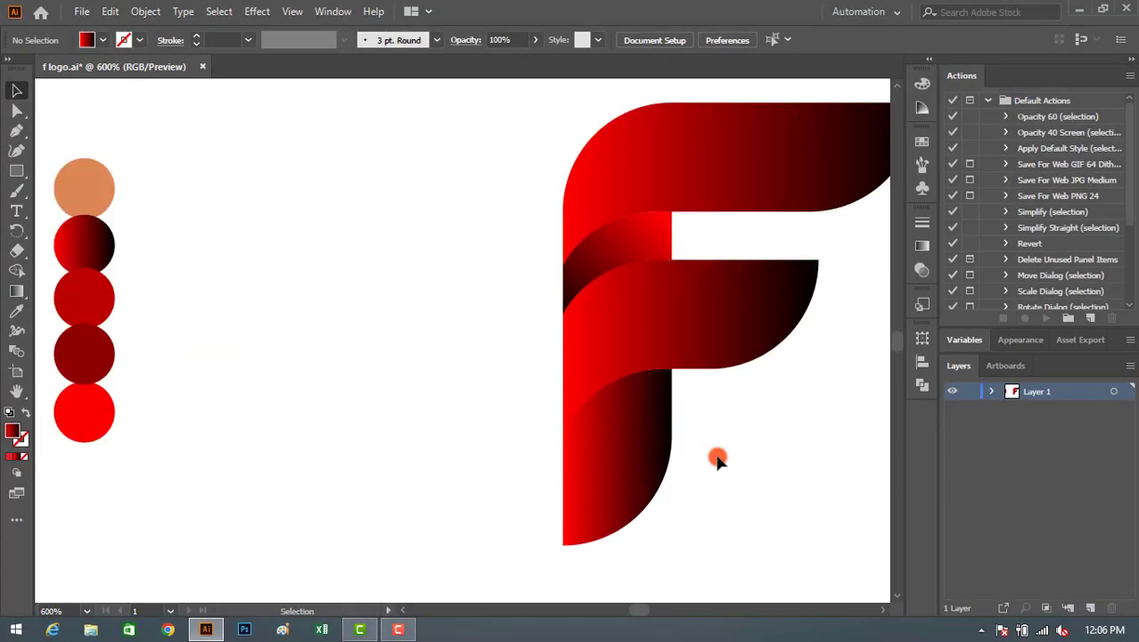
Fill the lower-left stem piece with dark red and the next piece with another circle's colour
{"action": "left_click", "coordinate": [609, 396]}
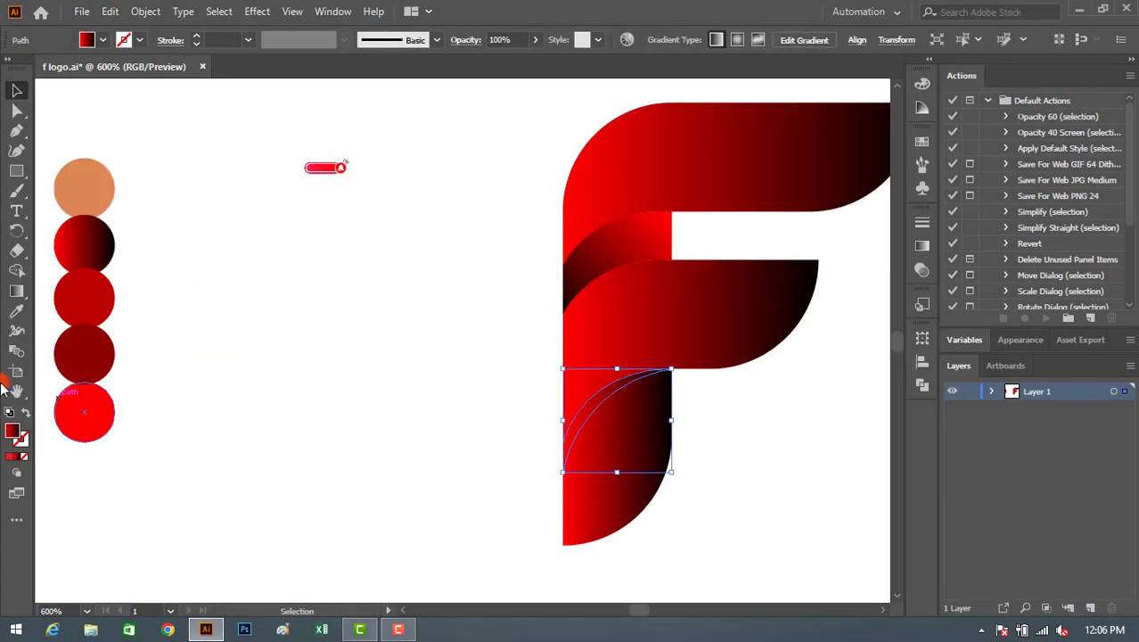
{"action": "left_click", "coordinate": [14, 314]}
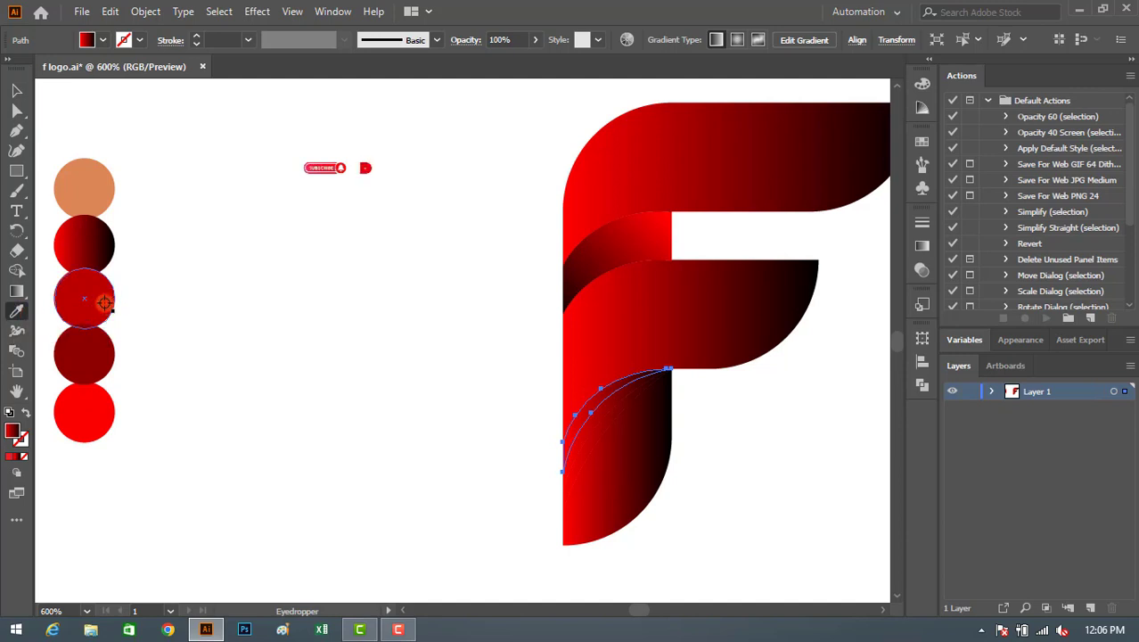
{"action": "left_click", "coordinate": [94, 350]}
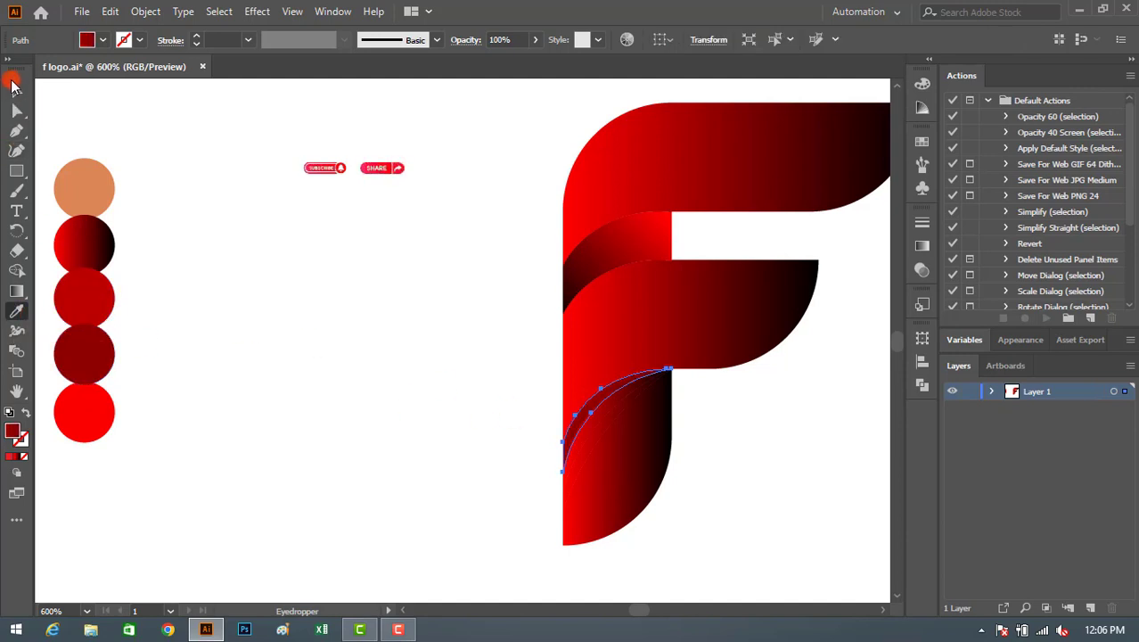
{"action": "left_click", "coordinate": [13, 83]}
{"action": "left_click", "coordinate": [602, 415]}
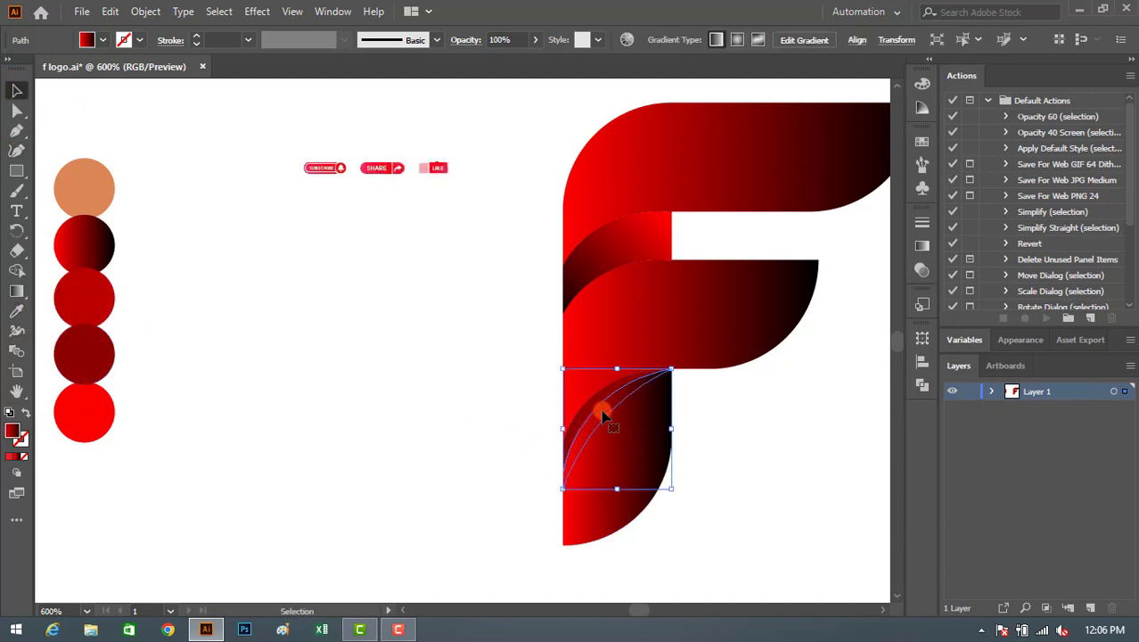
{"action": "left_click", "coordinate": [17, 310]}
{"action": "left_click", "coordinate": [88, 305]}
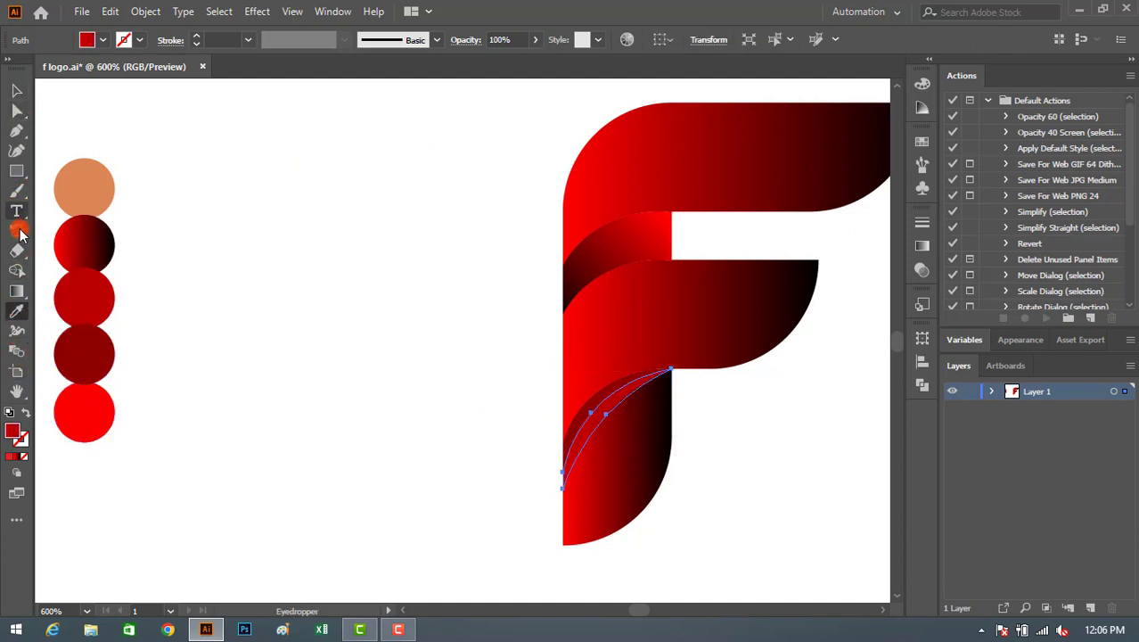
Fill the next curved stem piece with bright red, then deselect and zoom out
{"action": "left_click", "coordinate": [16, 90]}
{"action": "left_click", "coordinate": [599, 432]}
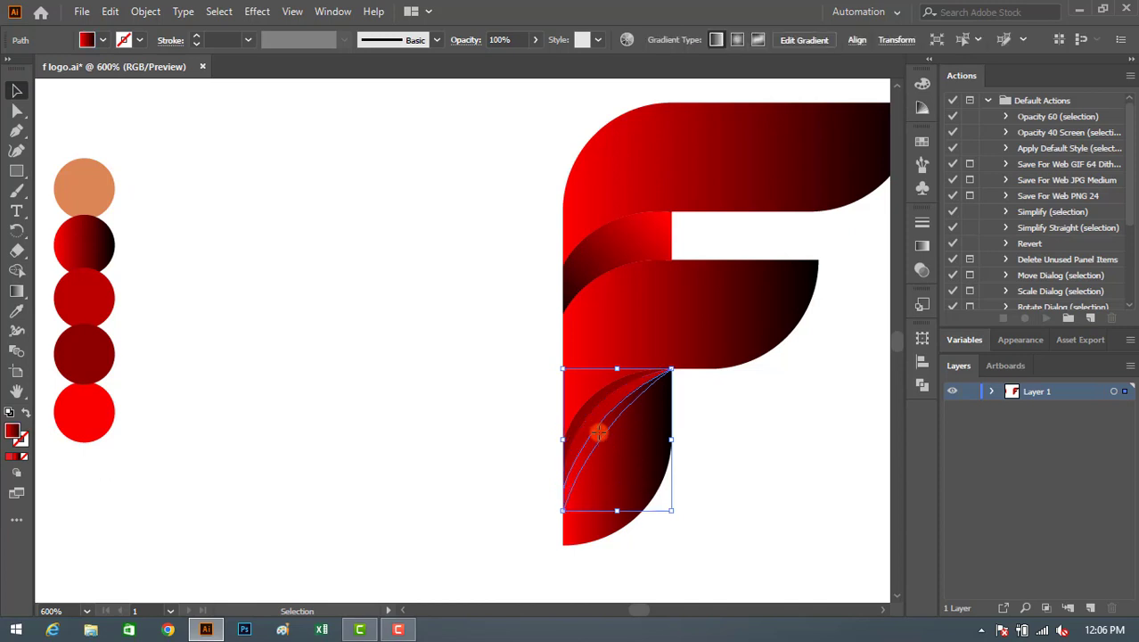
{"action": "left_click", "coordinate": [16, 310]}
{"action": "left_click", "coordinate": [92, 413]}
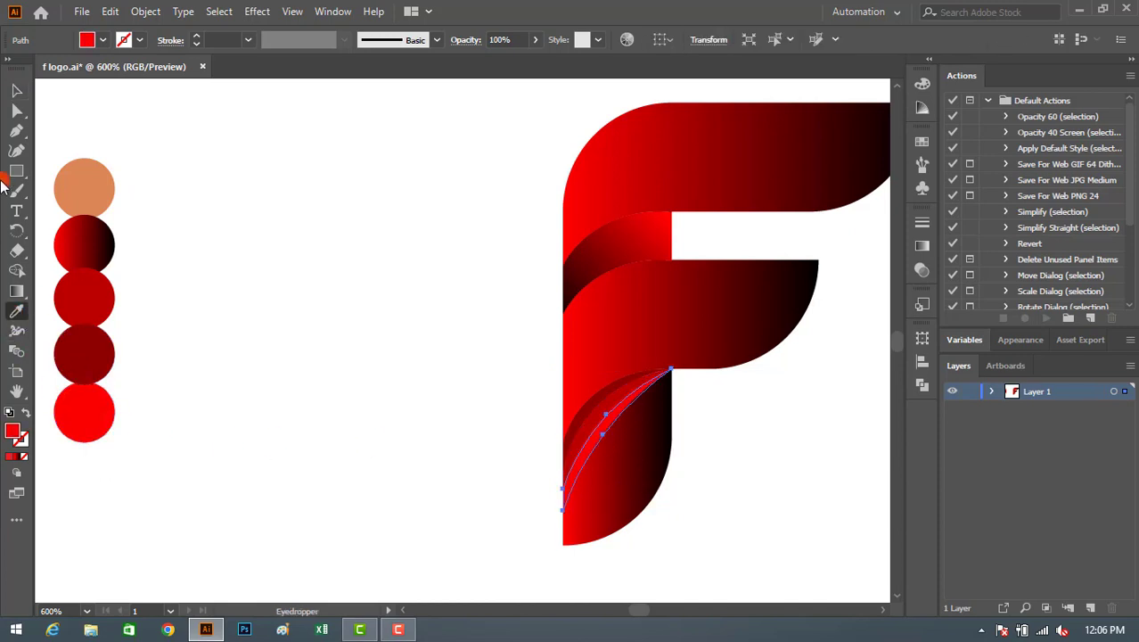
{"action": "left_click", "coordinate": [16, 90]}
{"action": "left_click", "coordinate": [810, 455]}
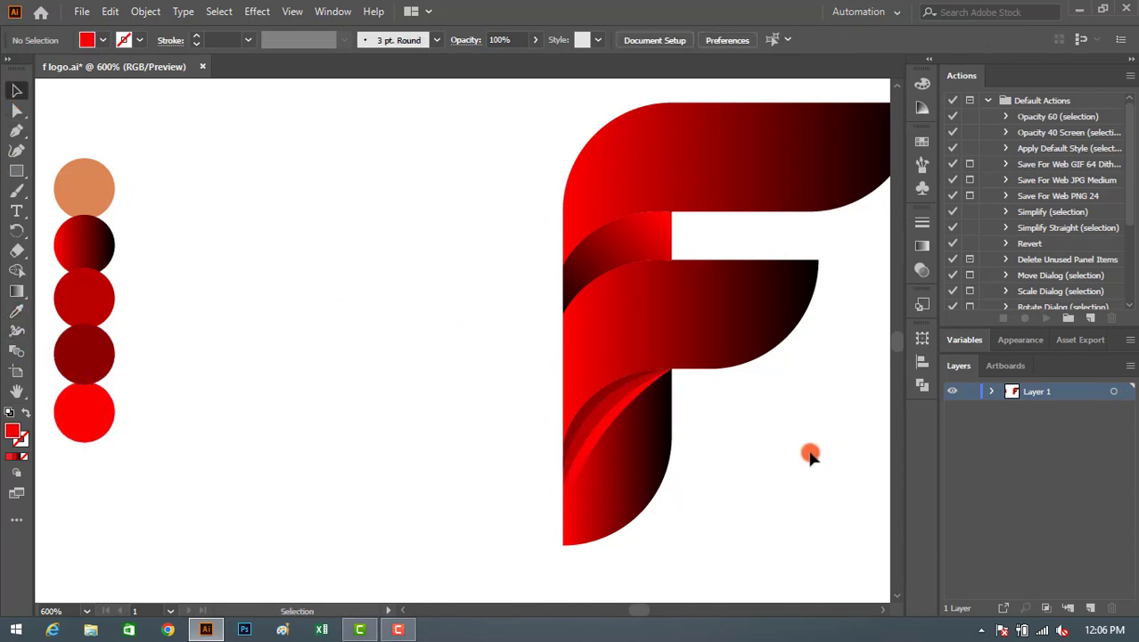
{"action": "key", "text": "ctrl+minus"}
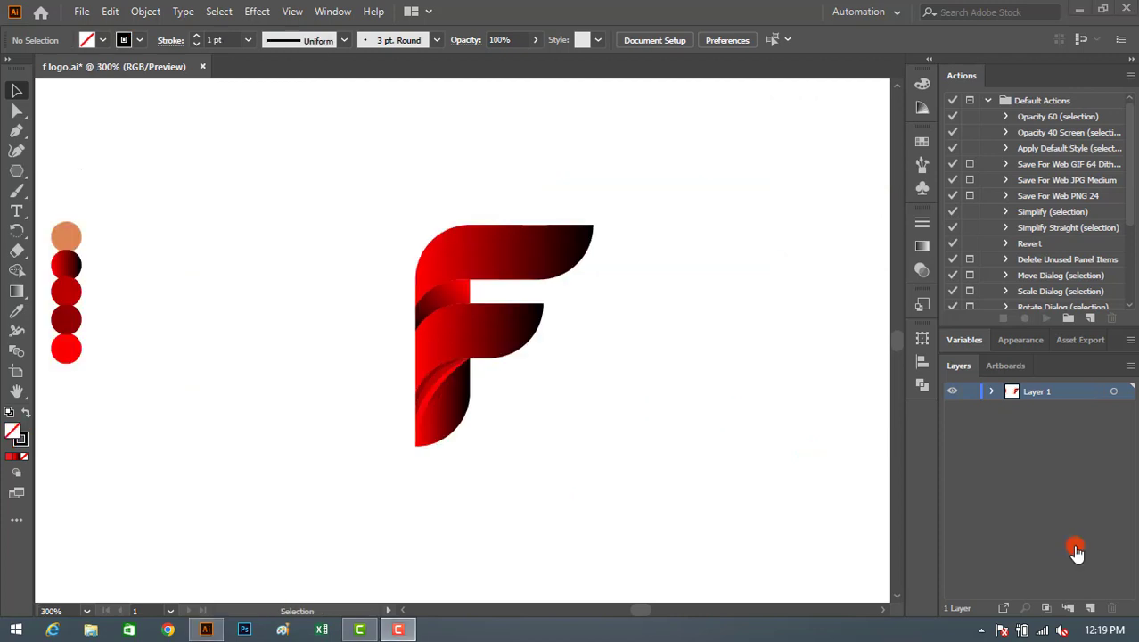
Draw a hexagon with the Polygon tool, enlarge it and centre it around the F
{"action": "left_click", "coordinate": [17, 171]}
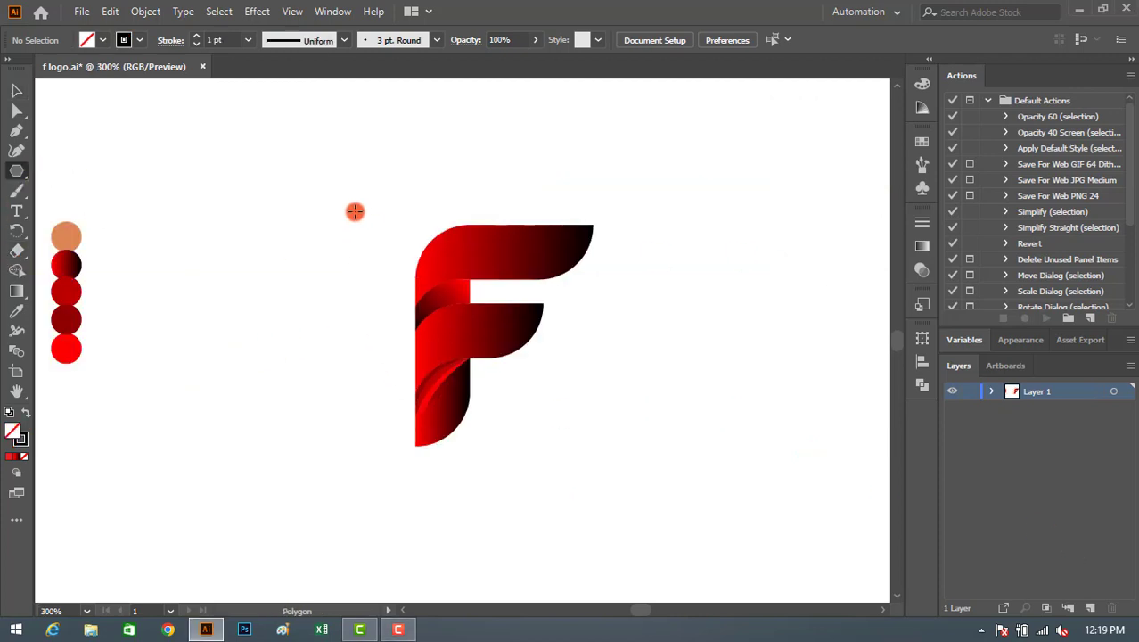
{"action": "mouse_move", "coordinate": [350, 197]}
{"action": "left_mouse_down"}
{"action": "mouse_move", "coordinate": [473, 271]}
{"action": "mouse_move", "coordinate": [460, 260]}
{"action": "left_mouse_up"}
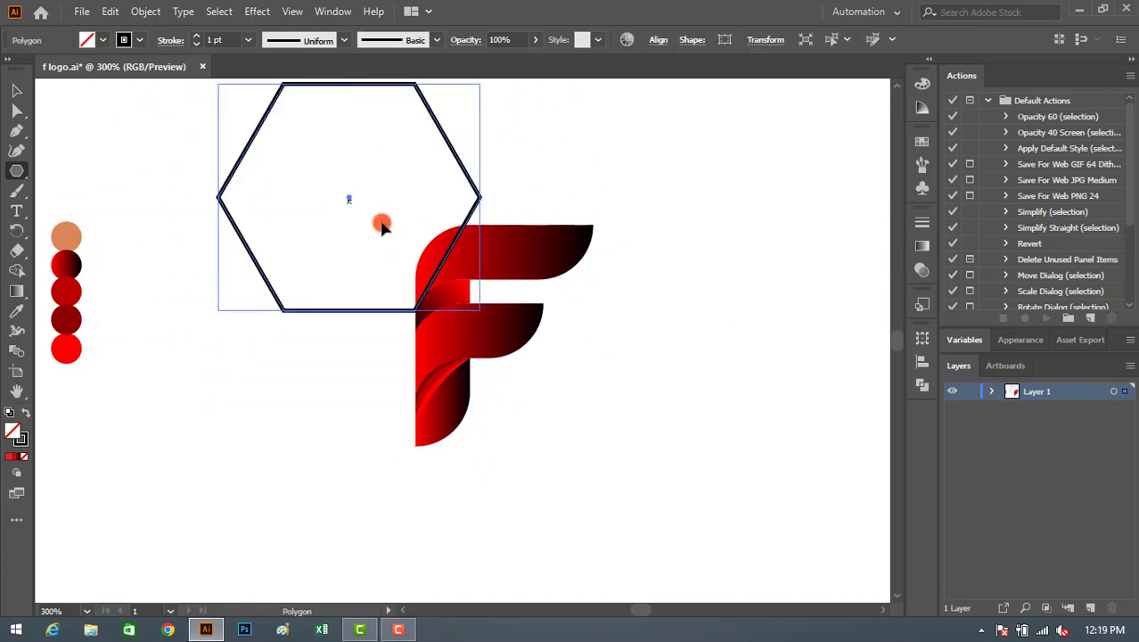
{"action": "left_click_drag", "start_coordinate": [348, 202], "coordinate": [477, 328]}
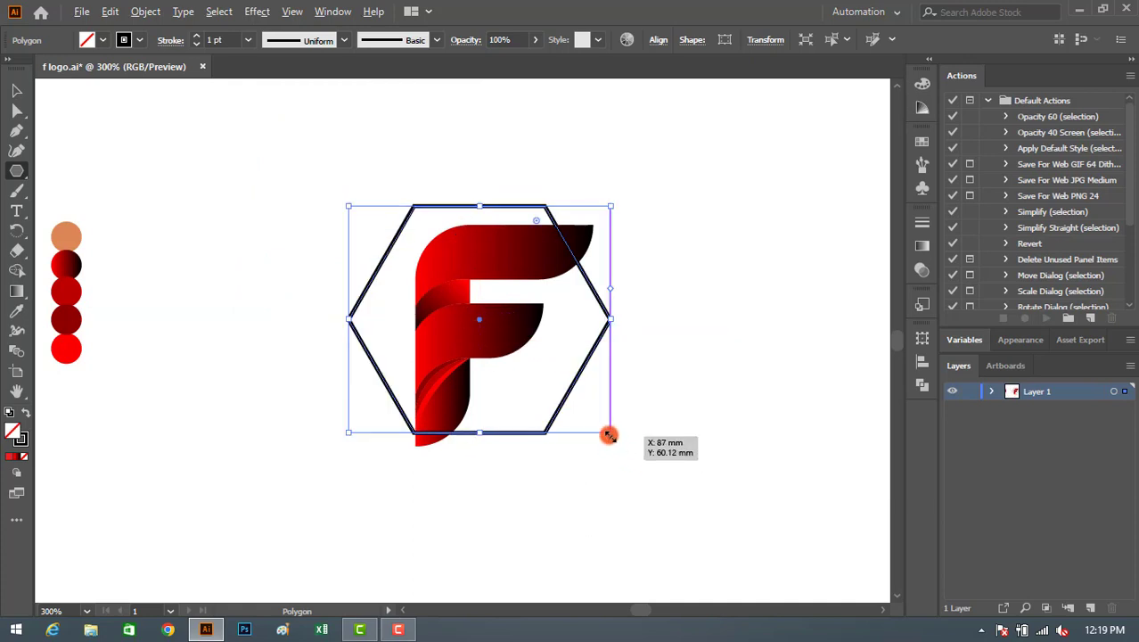
{"action": "left_click_drag", "start_coordinate": [611, 432], "coordinate": [645, 475]}
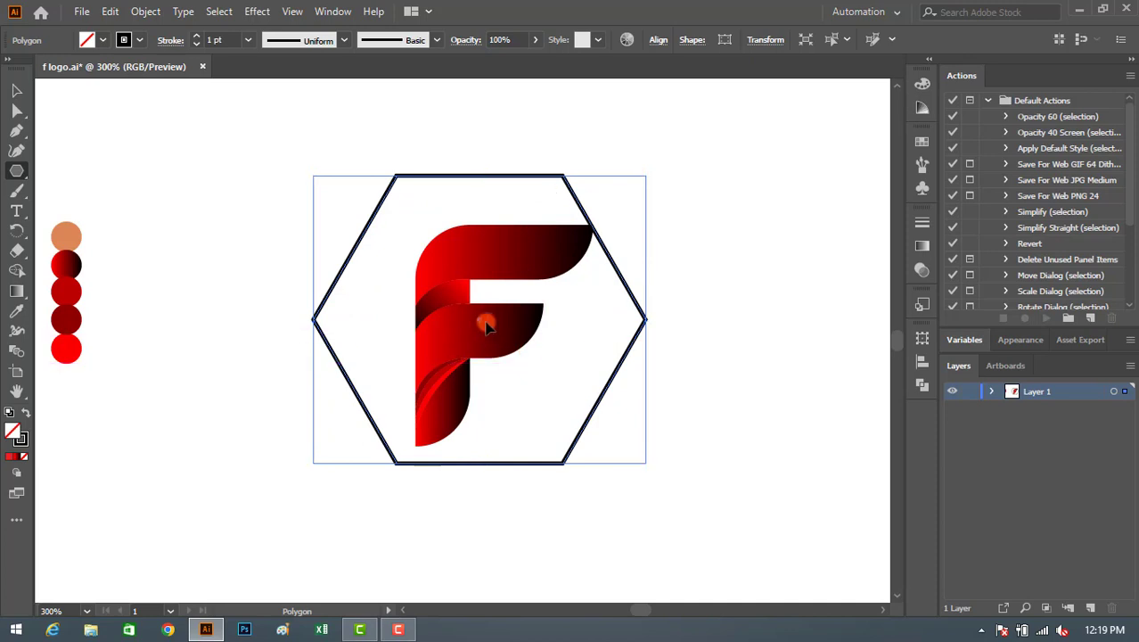
{"action": "left_click_drag", "start_coordinate": [479, 329], "coordinate": [503, 328]}
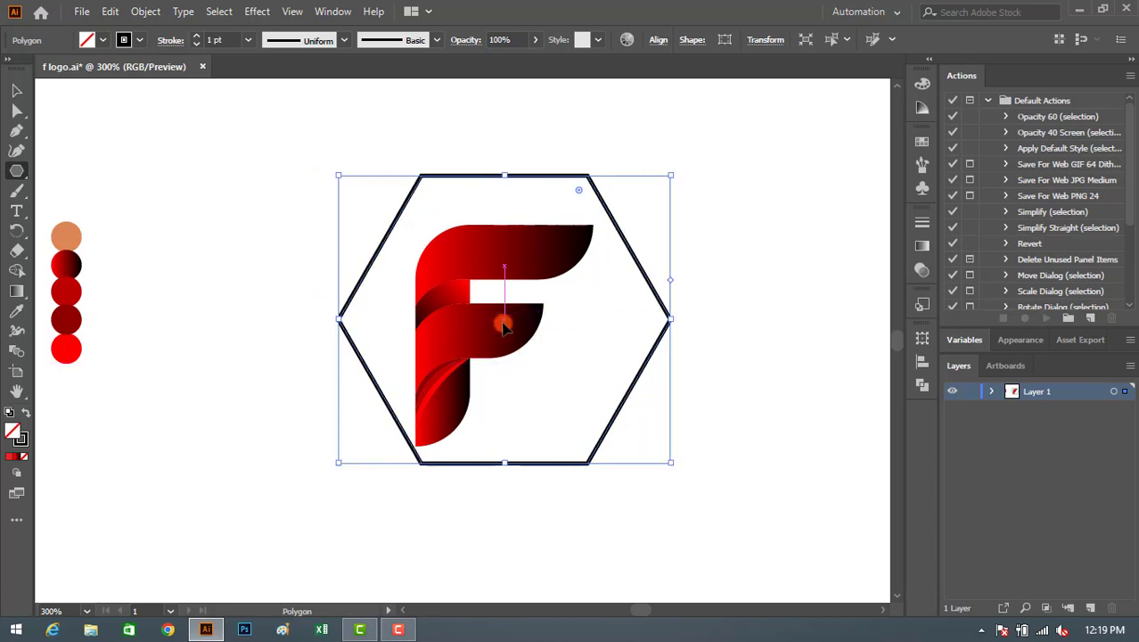
{"action": "key", "text": "Left"}
{"action": "key", "text": "Left"}
{"action": "key", "text": "Left"}
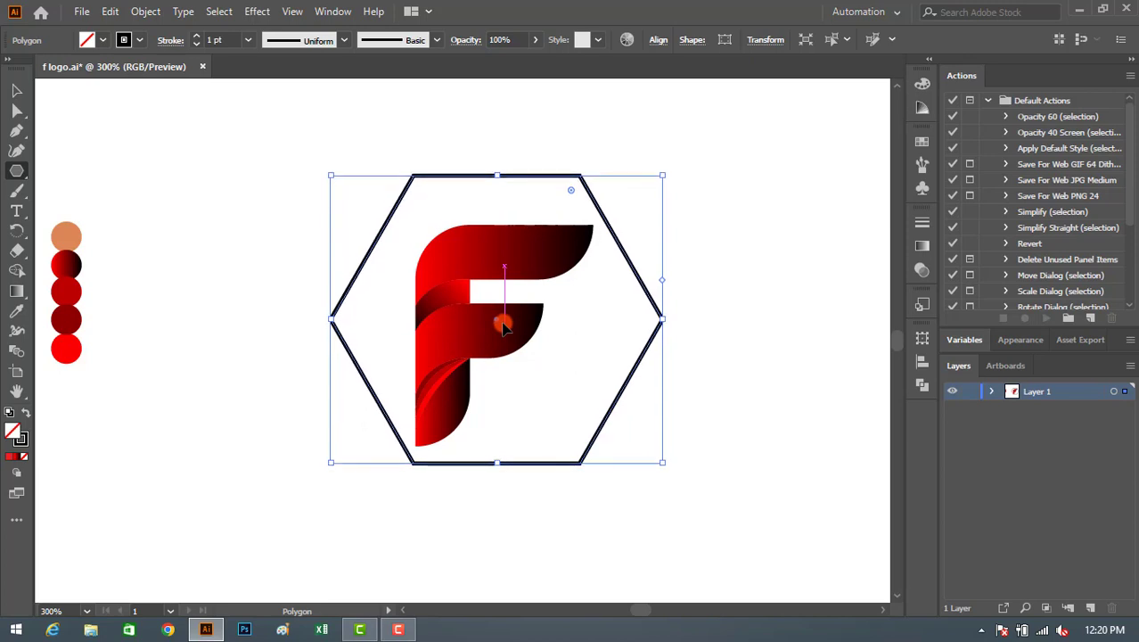
Round the hexagon's corners to a 3.47 mm radius
{"action": "left_click", "coordinate": [16, 109]}
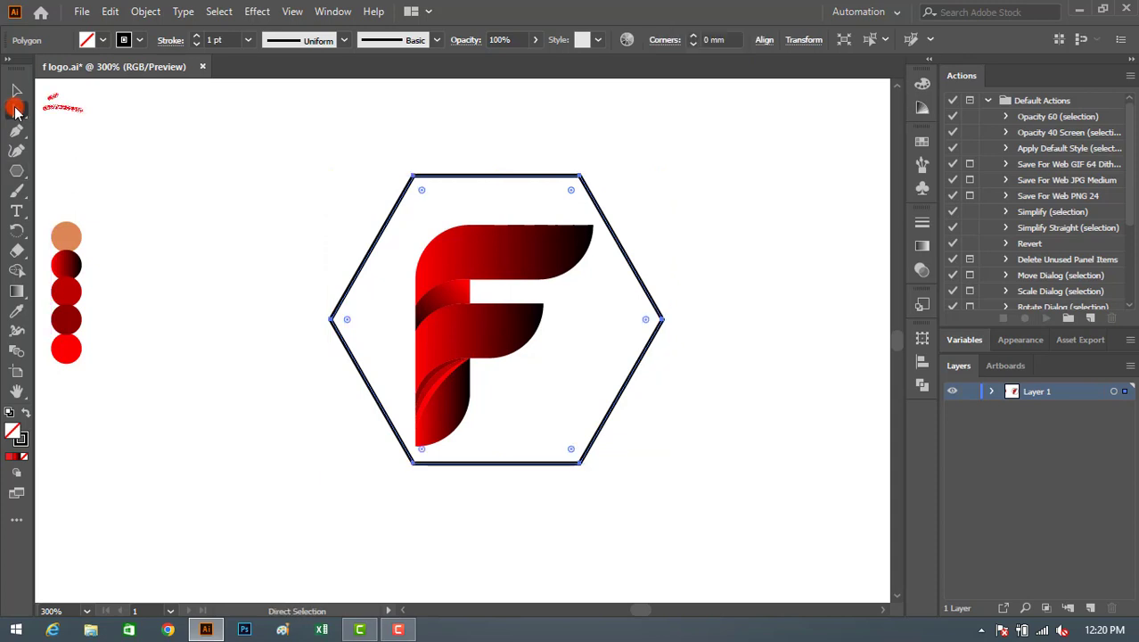
{"action": "left_click", "coordinate": [449, 204]}
{"action": "left_click_drag", "start_coordinate": [422, 196], "coordinate": [440, 214]}
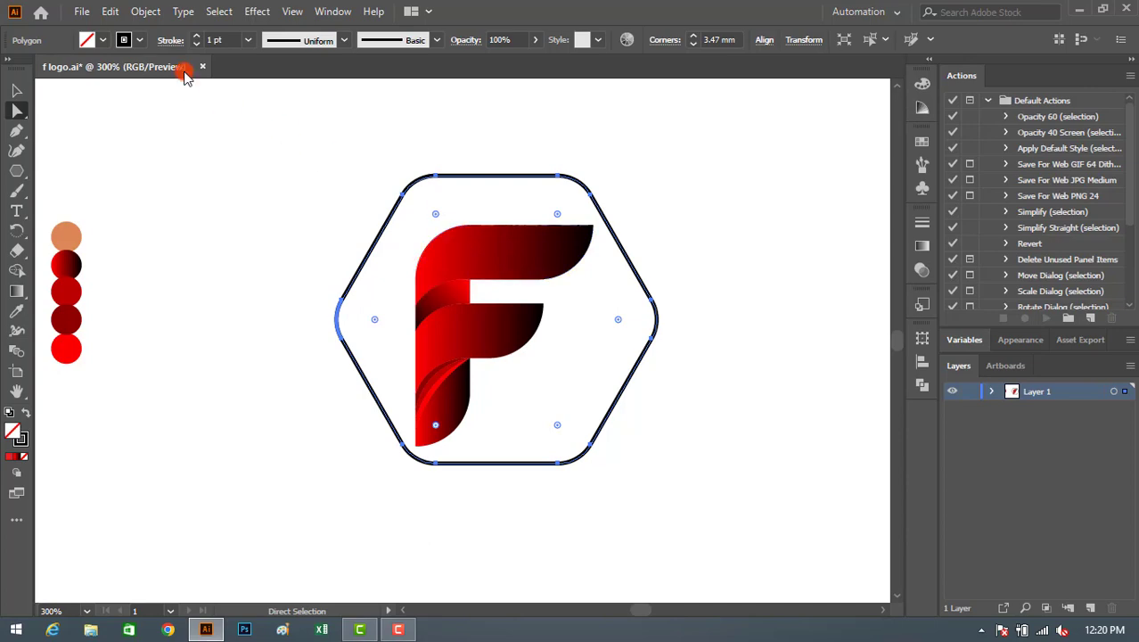
Duplicate the rounded hexagon with Copy and Paste in Front
{"action": "left_click", "coordinate": [109, 11]}
{"action": "left_click", "coordinate": [136, 91]}
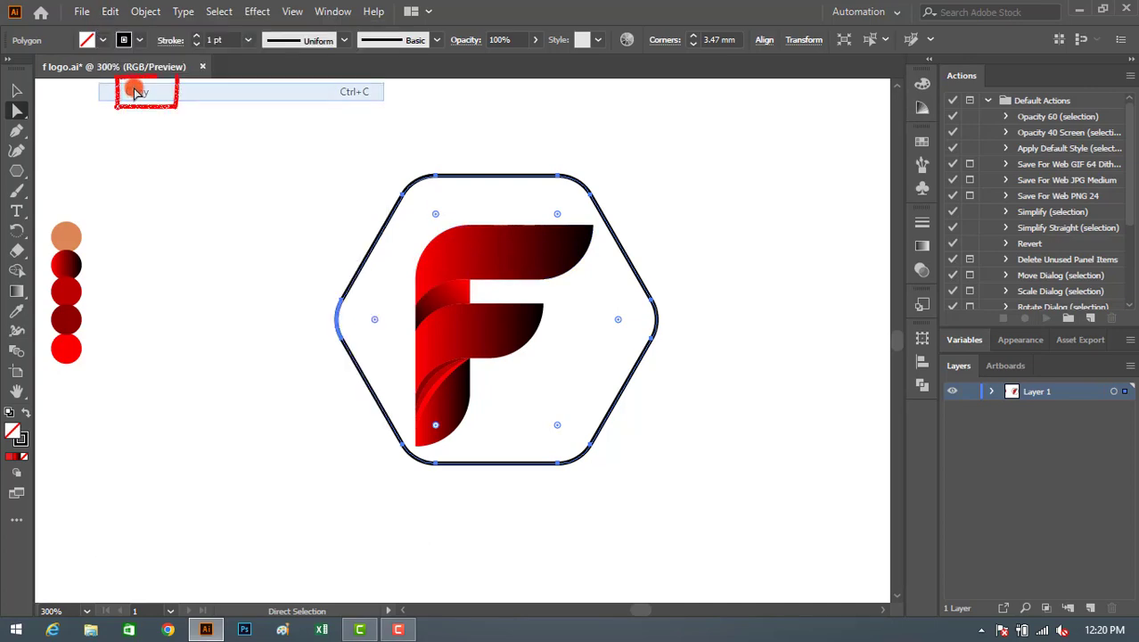
{"action": "left_click", "coordinate": [110, 11]}
{"action": "left_click", "coordinate": [165, 128]}
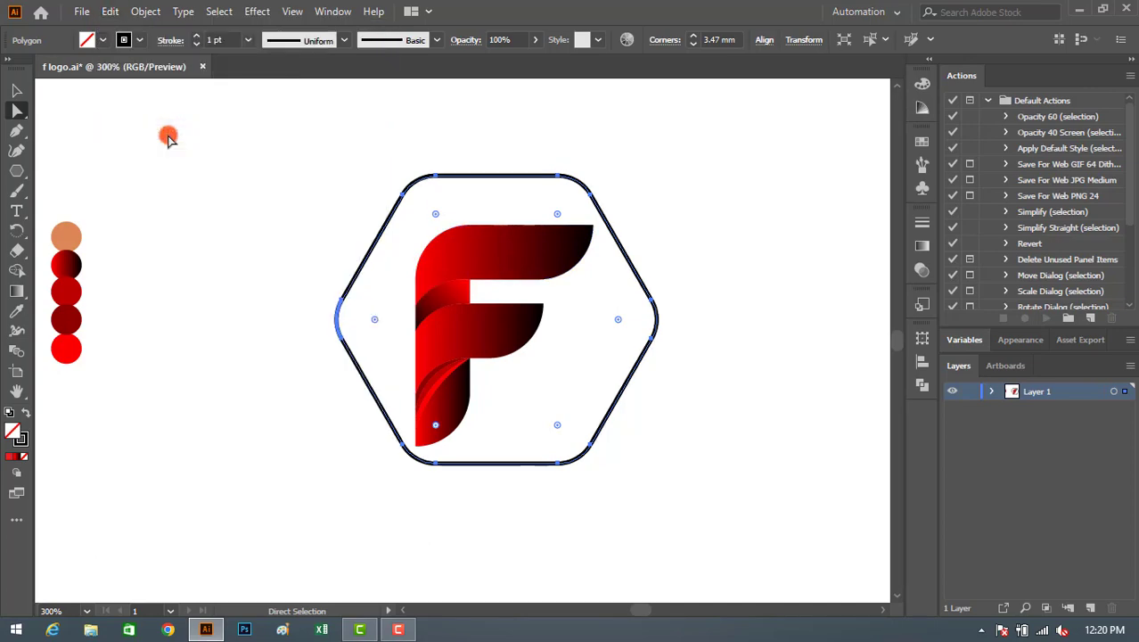
{"action": "left_click", "coordinate": [588, 287]}
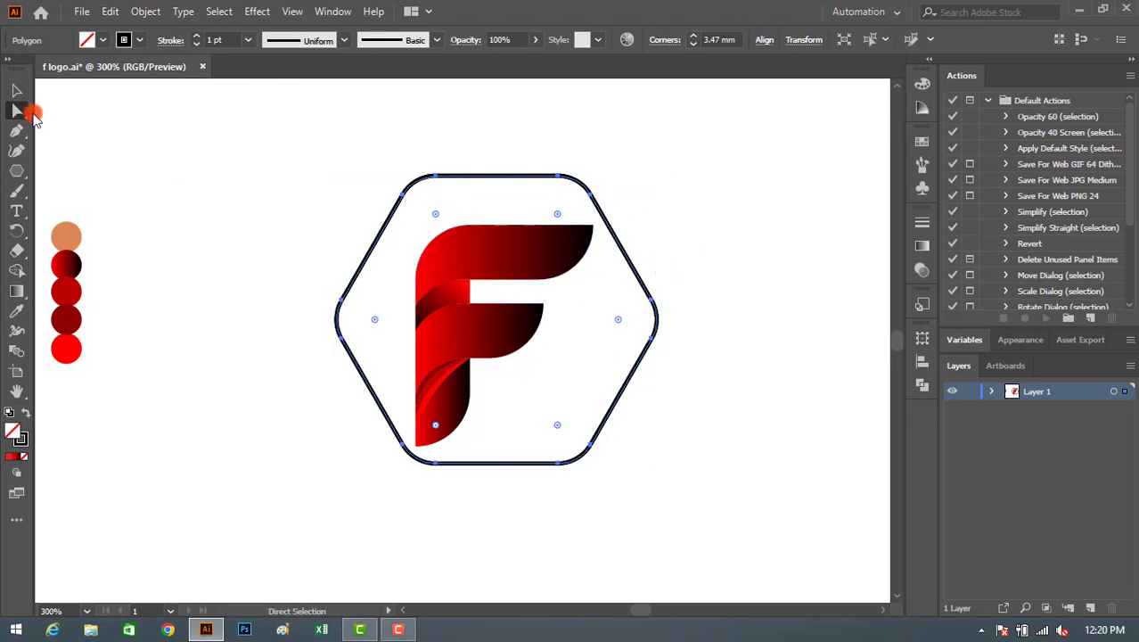
{"action": "left_click", "coordinate": [16, 90]}
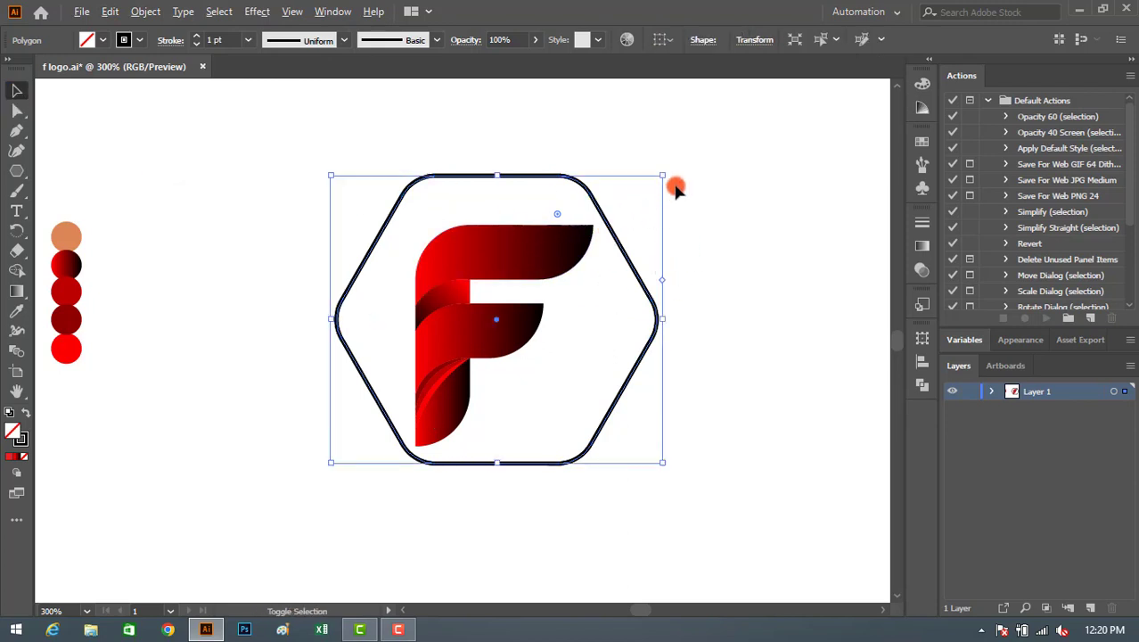
Shrink the hexagon copy from its centre and move the F out to the right
{"action": "left_click_drag", "start_coordinate": [659, 176], "coordinate": [627, 193]}
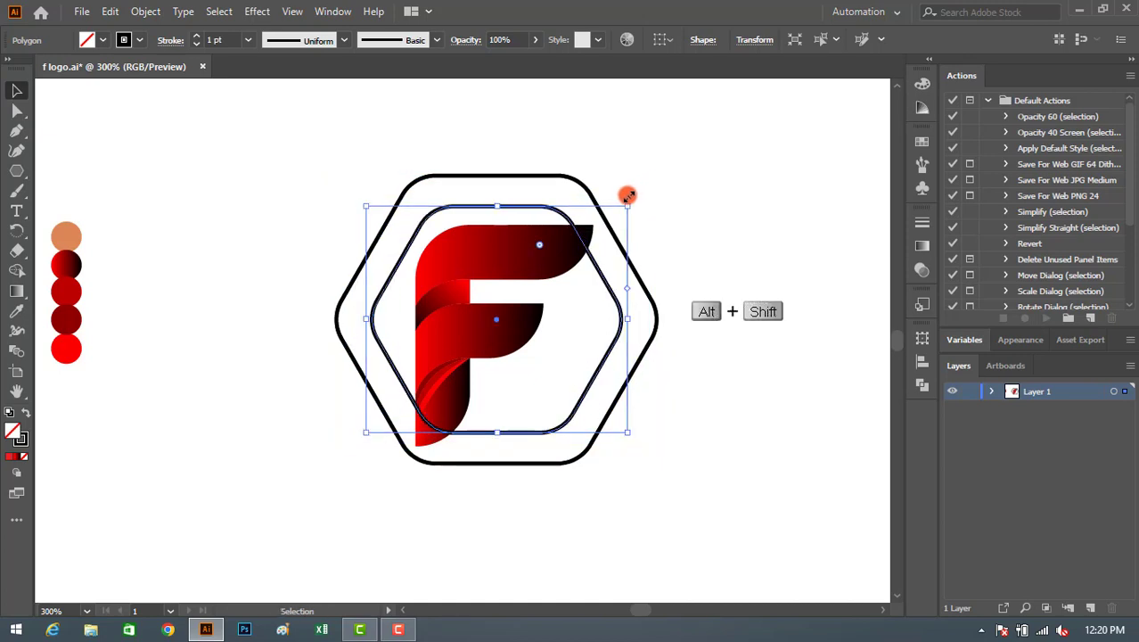
{"action": "left_click", "coordinate": [232, 195]}
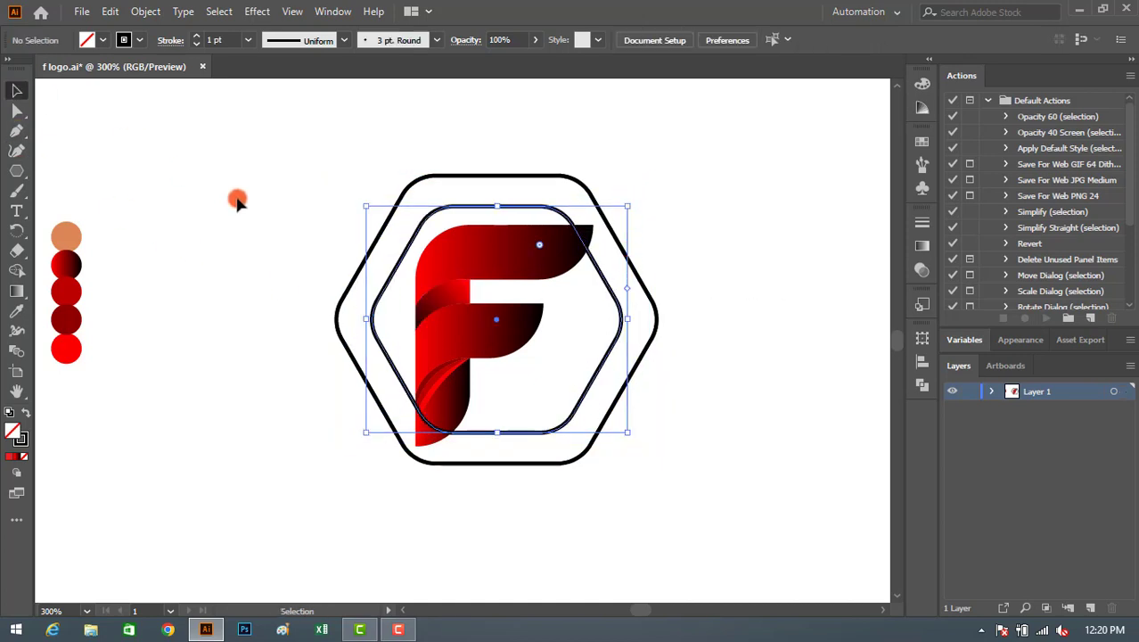
{"action": "left_click", "coordinate": [508, 278]}
{"action": "left_click_drag", "start_coordinate": [473, 323], "coordinate": [747, 312]}
Merge the ring region between both hexagons with the Shape Builder
{"action": "left_click_drag", "start_coordinate": [316, 158], "coordinate": [654, 514]}
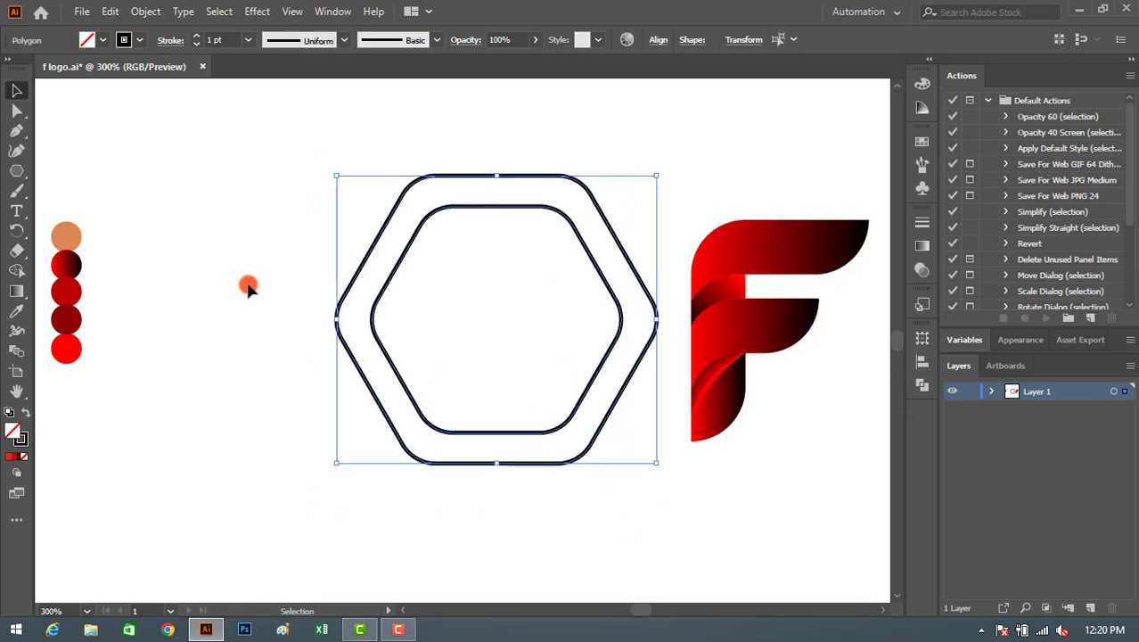
{"action": "left_click", "coordinate": [18, 269]}
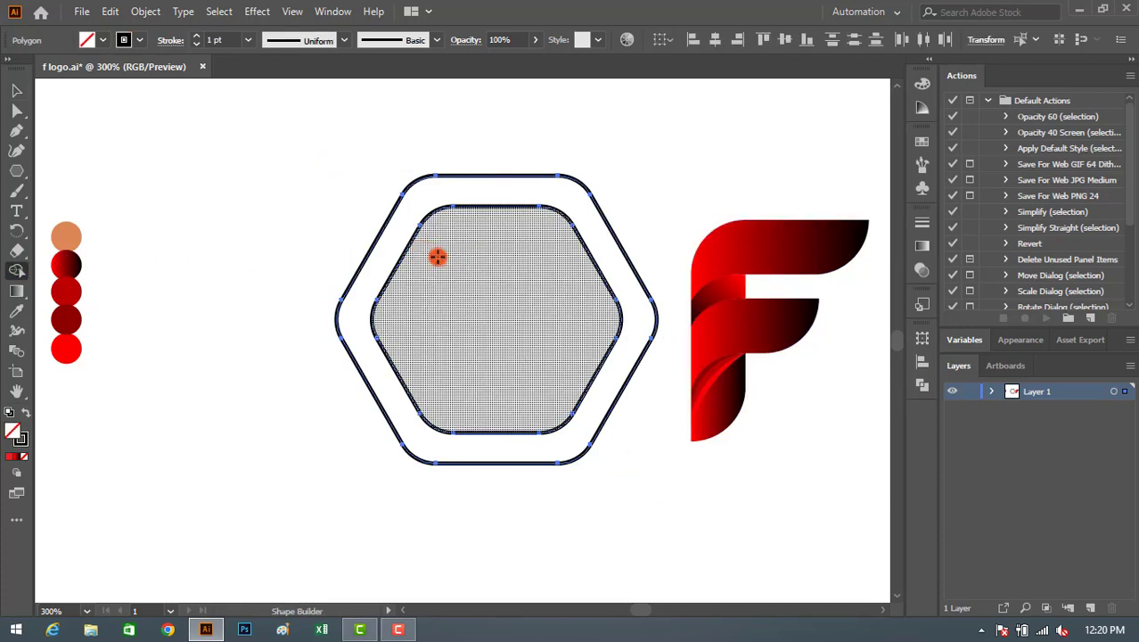
{"action": "left_click", "coordinate": [438, 257]}
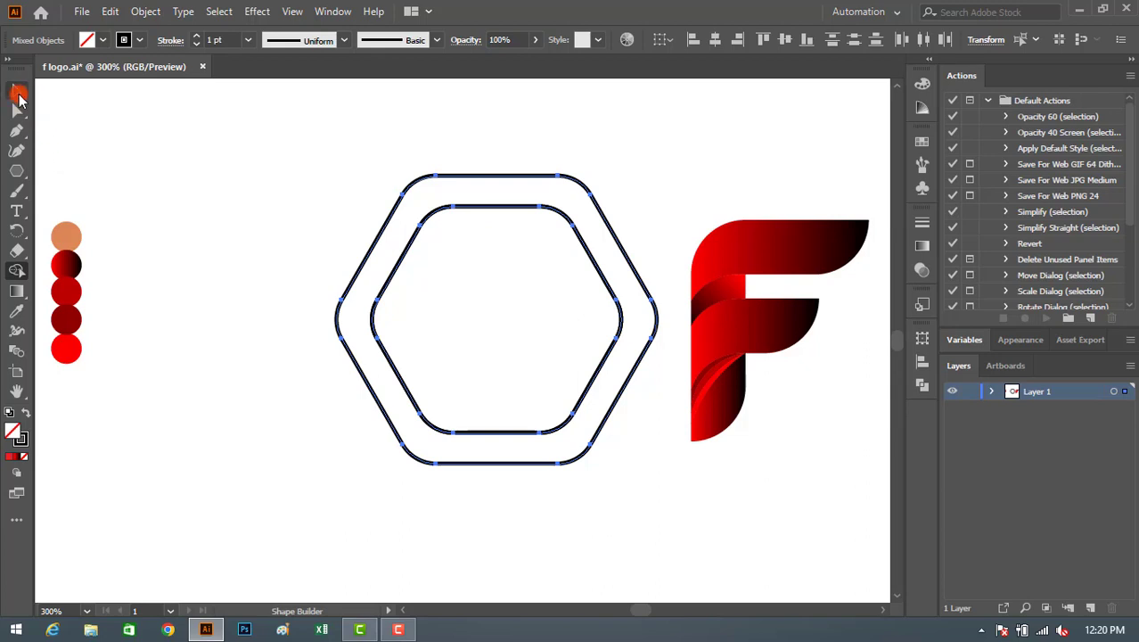
{"action": "left_click", "coordinate": [19, 95]}
{"action": "left_click", "coordinate": [504, 324]}
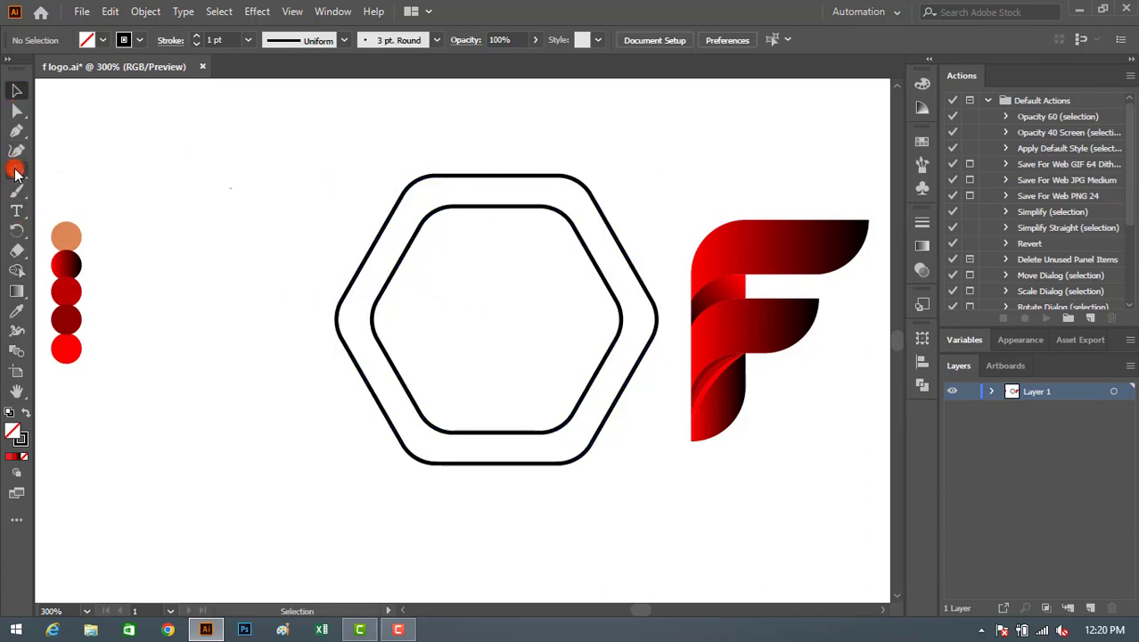
Draw a small circle inside the hexagon frame and zoom in on it
{"action": "left_click_drag", "start_coordinate": [16, 171], "coordinate": [77, 188]}
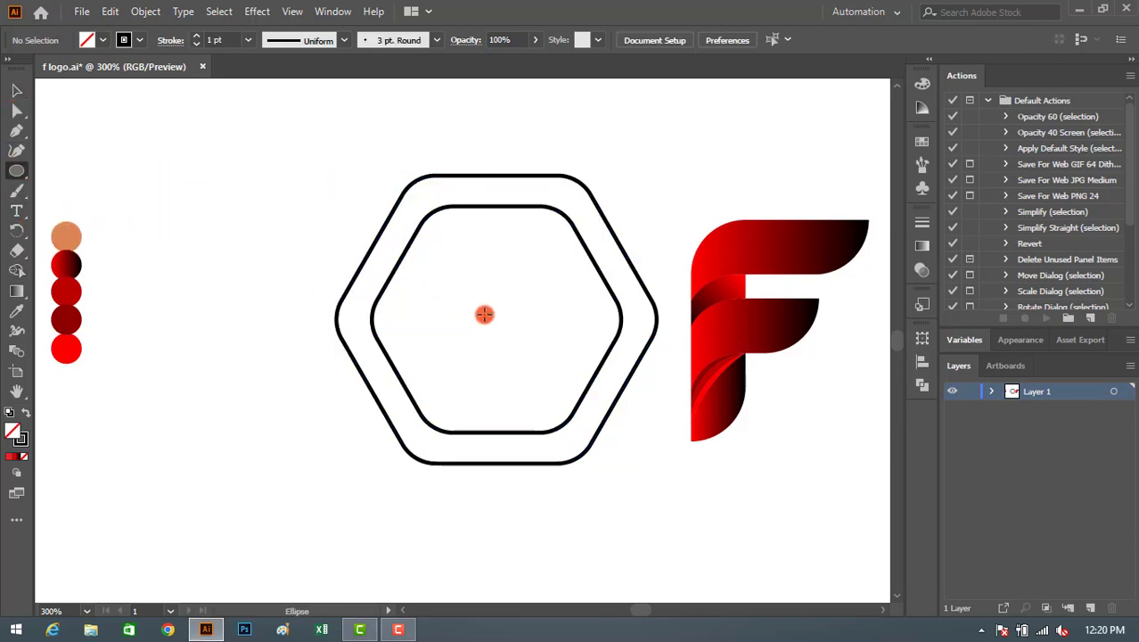
{"action": "mouse_move", "coordinate": [461, 292]}
{"action": "left_mouse_down"}
{"action": "mouse_move", "coordinate": [518, 348]}
{"action": "mouse_move", "coordinate": [431, 205]}
{"action": "left_mouse_up"}
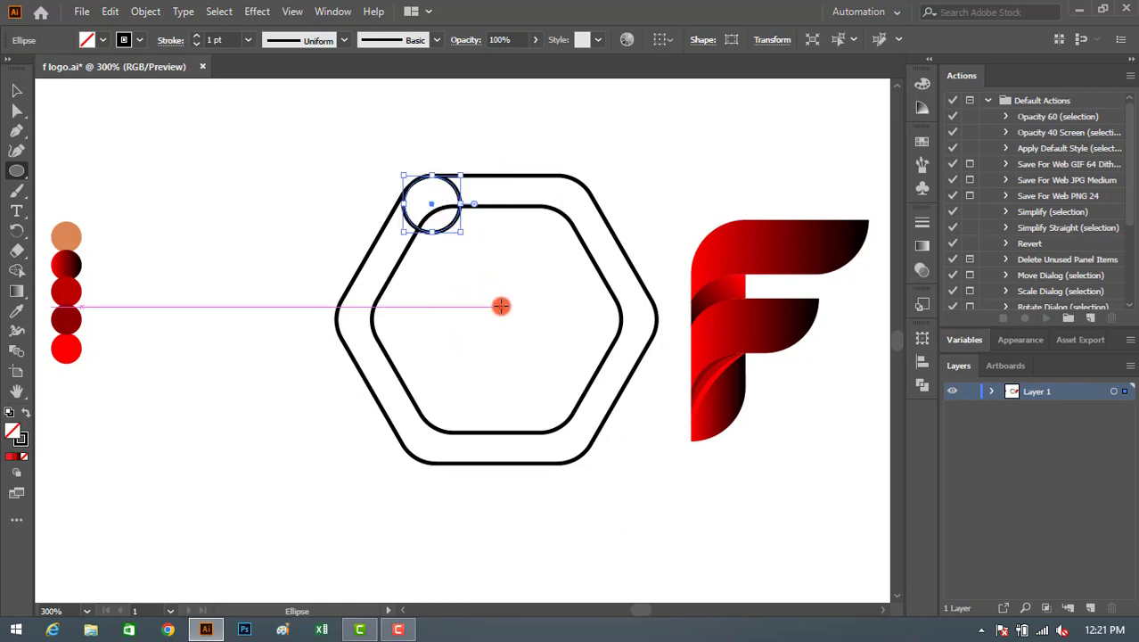
{"action": "key", "text": "ctrl+equal"}
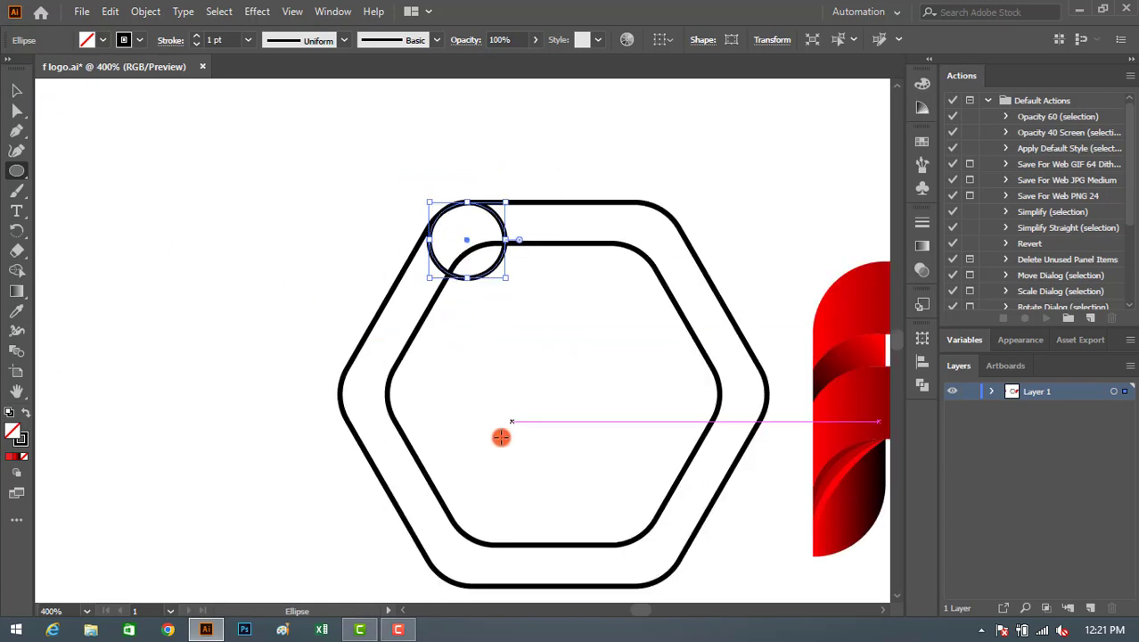
{"action": "left_click", "coordinate": [16, 89]}
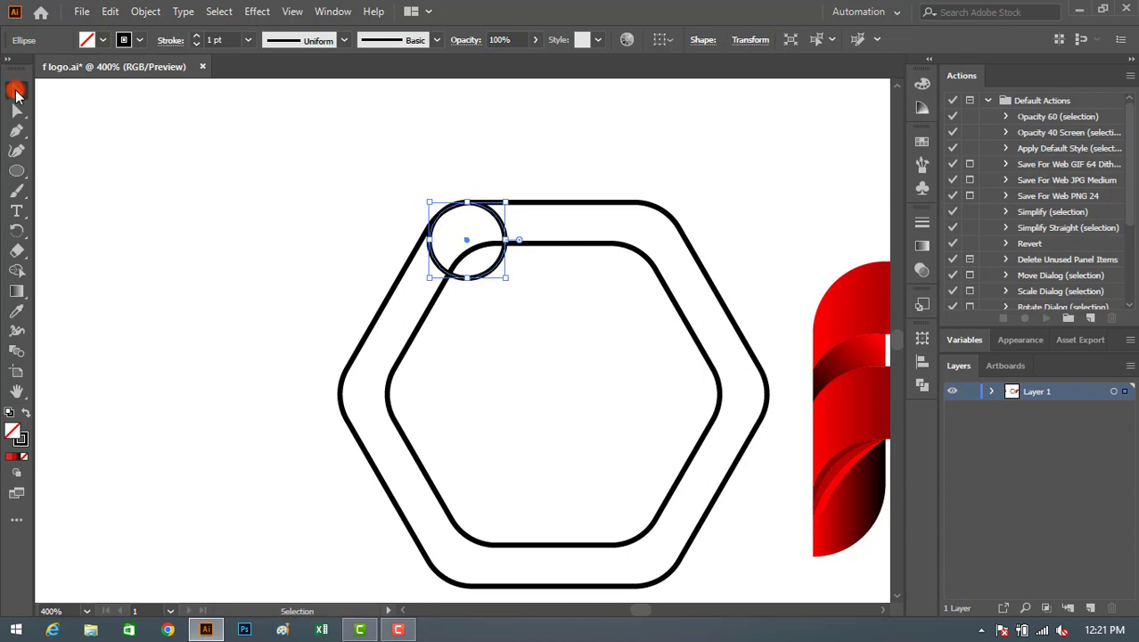
{"action": "left_click", "coordinate": [628, 348]}
{"action": "key", "text": "space"}
{"action": "left_click_drag", "start_coordinate": [628, 348], "coordinate": [549, 328]}
Alt-drag circle copies onto the hexagon corners, aligning them with smart guides
{"action": "left_click", "coordinate": [15, 87]}
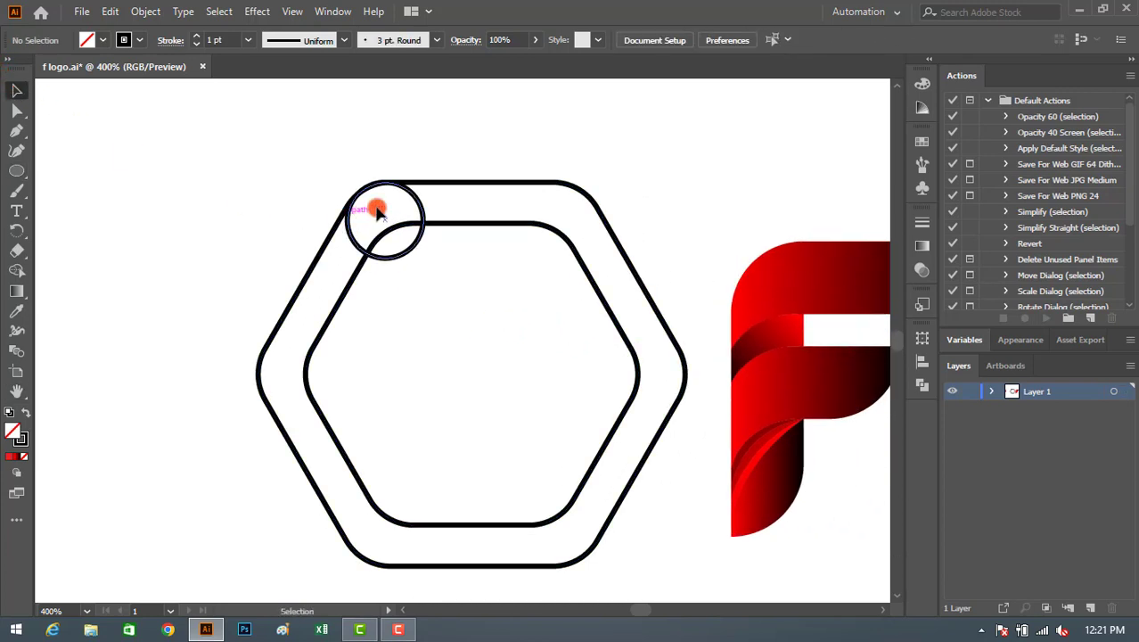
{"action": "left_click", "coordinate": [421, 203]}
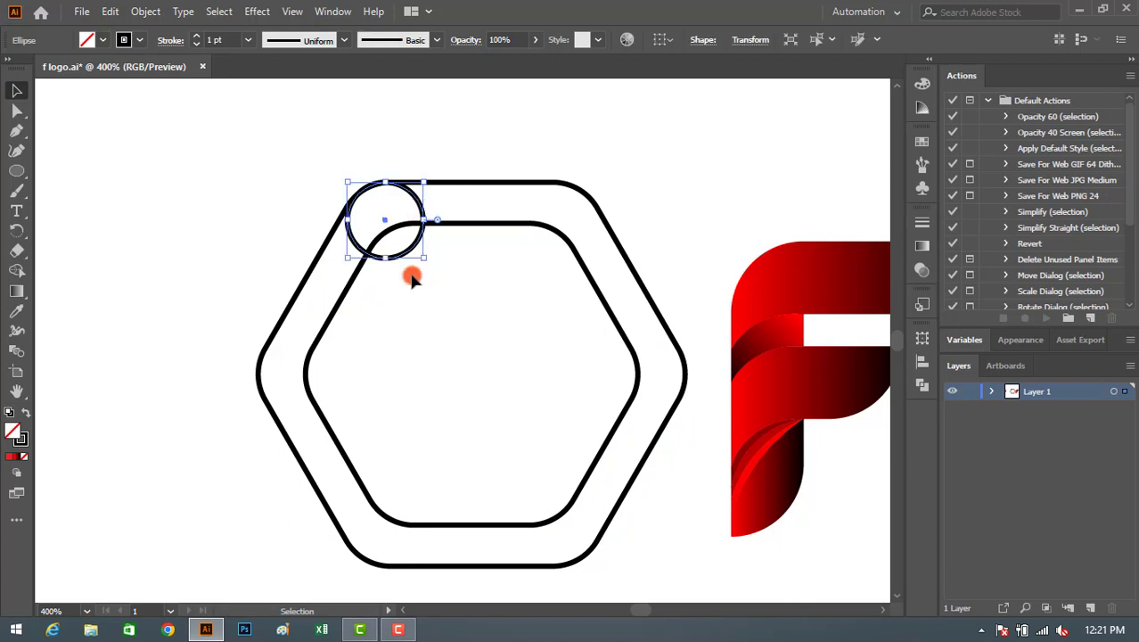
{"action": "mouse_move", "coordinate": [422, 199]}
{"action": "left_mouse_down"}
{"action": "mouse_move", "coordinate": [595, 207]}
{"action": "mouse_move", "coordinate": [684, 396]}
{"action": "mouse_move", "coordinate": [591, 559]}
{"action": "mouse_move", "coordinate": [410, 555]}
{"action": "left_mouse_up"}
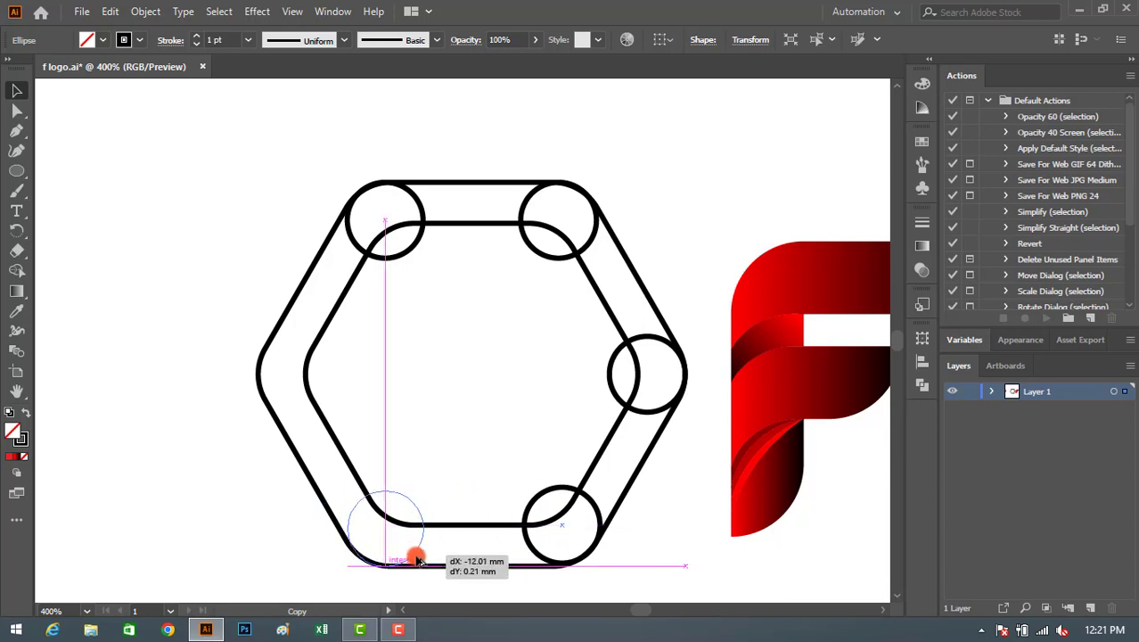
{"action": "left_click_drag", "start_coordinate": [409, 555], "coordinate": [323, 402]}
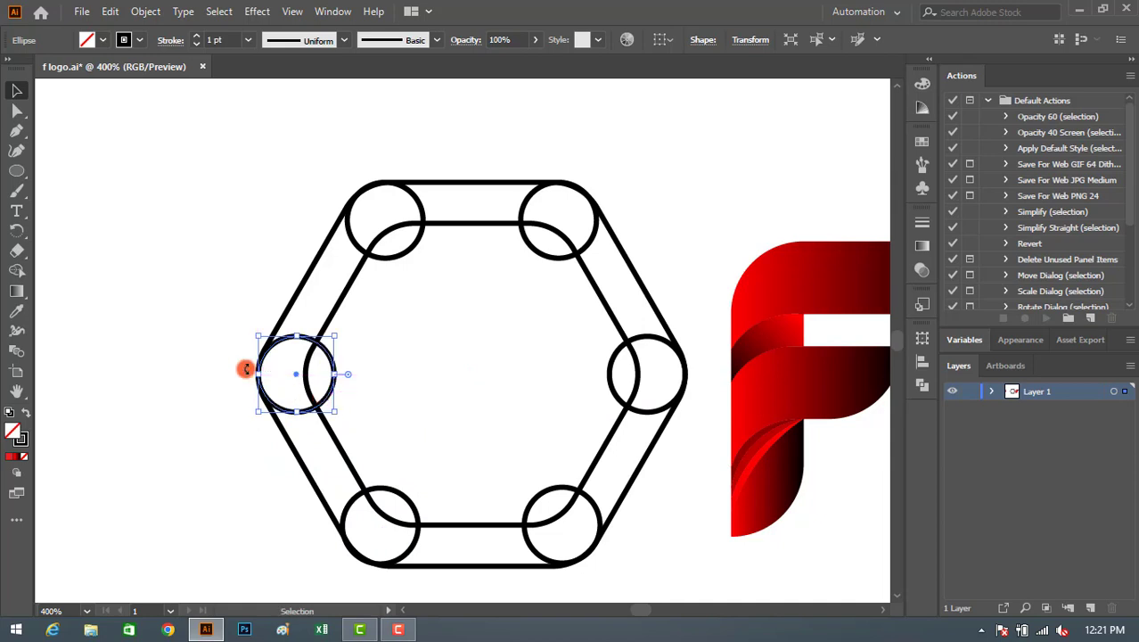
{"action": "left_click", "coordinate": [186, 337]}
{"action": "scroll", "coordinate": [169, 290], "scroll_direction": "down", "scroll_amount": 1}
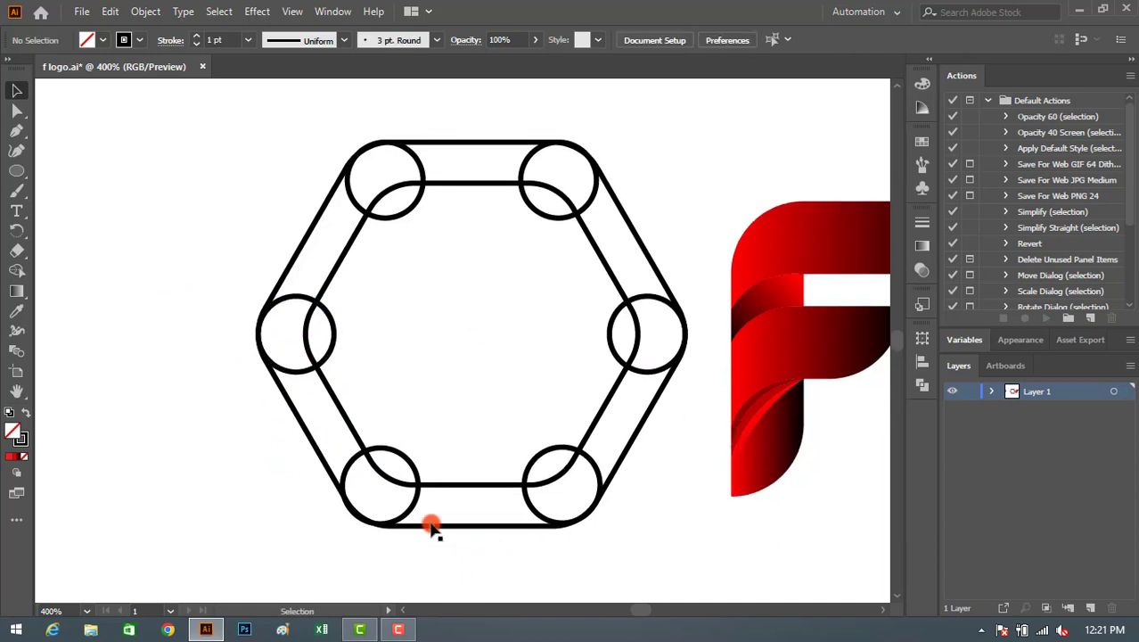
{"action": "left_click_drag", "start_coordinate": [404, 458], "coordinate": [406, 458]}
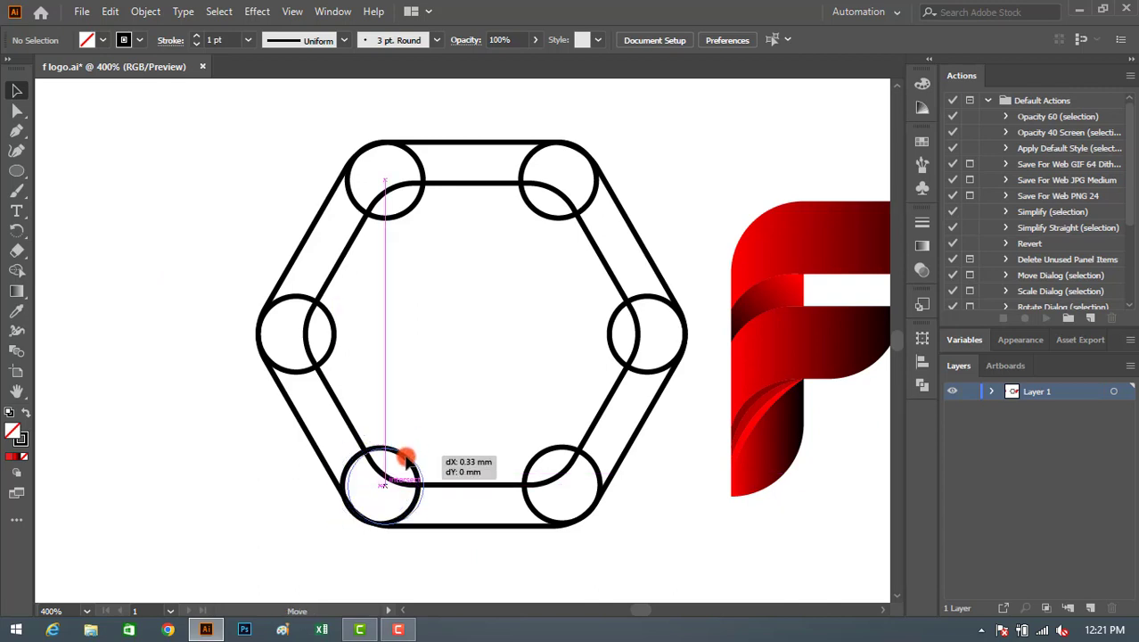
{"action": "left_click_drag", "start_coordinate": [405, 459], "coordinate": [406, 459]}
{"action": "left_click", "coordinate": [462, 397]}
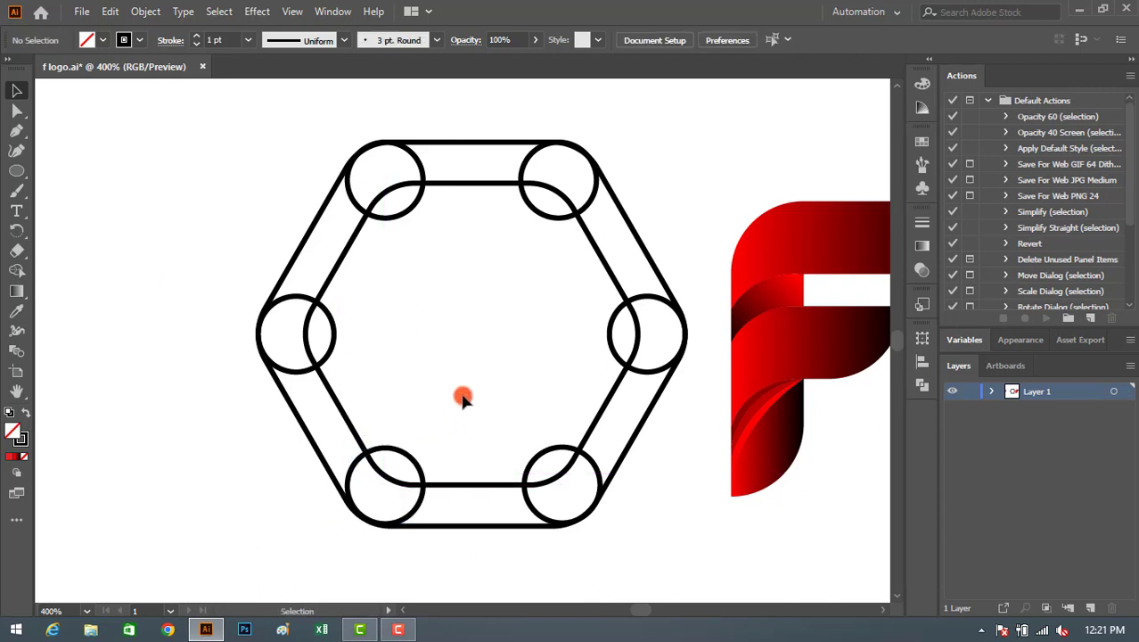
{"action": "scroll", "coordinate": [692, 182], "scroll_direction": "up", "scroll_amount": 1}
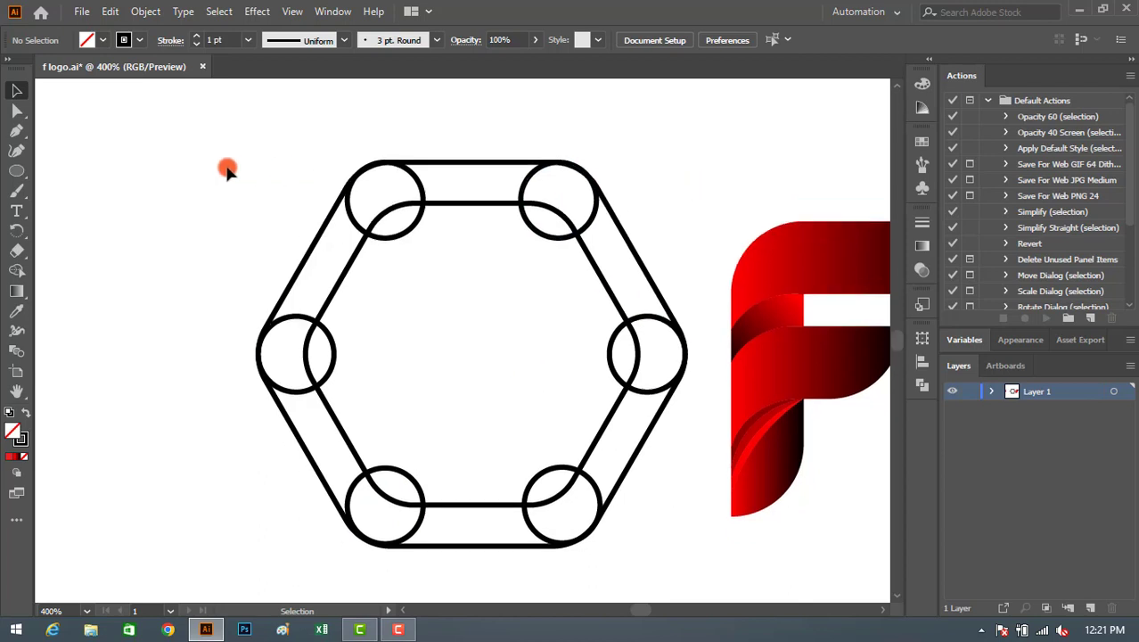
{"action": "left_click_drag", "start_coordinate": [208, 115], "coordinate": [710, 588]}
Merge the inner lenses with the Shape Builder and delete the central hexagon piece
{"action": "left_click", "coordinate": [16, 270]}
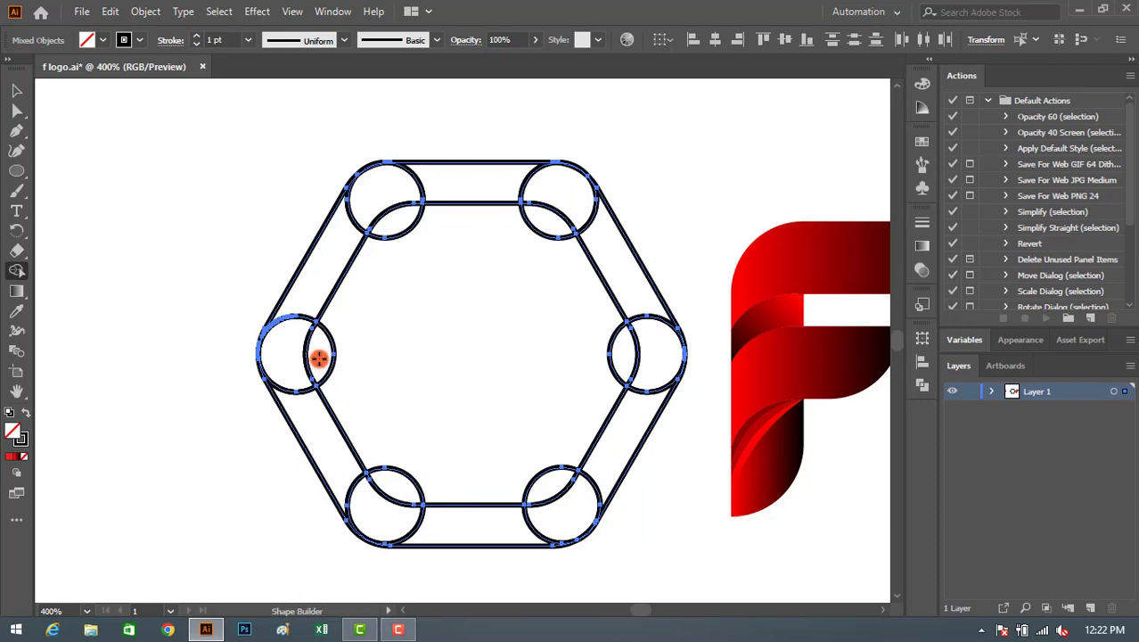
{"action": "mouse_move", "coordinate": [430, 284]}
{"action": "left_mouse_down"}
{"action": "mouse_move", "coordinate": [417, 251]}
{"action": "mouse_move", "coordinate": [554, 224]}
{"action": "mouse_move", "coordinate": [534, 238]}
{"action": "mouse_move", "coordinate": [600, 351]}
{"action": "mouse_move", "coordinate": [579, 474]}
{"action": "left_mouse_up"}
{"action": "mouse_move", "coordinate": [402, 446]}
{"action": "left_mouse_down"}
{"action": "mouse_move", "coordinate": [399, 483]}
{"action": "mouse_move", "coordinate": [325, 356]}
{"action": "left_mouse_up"}
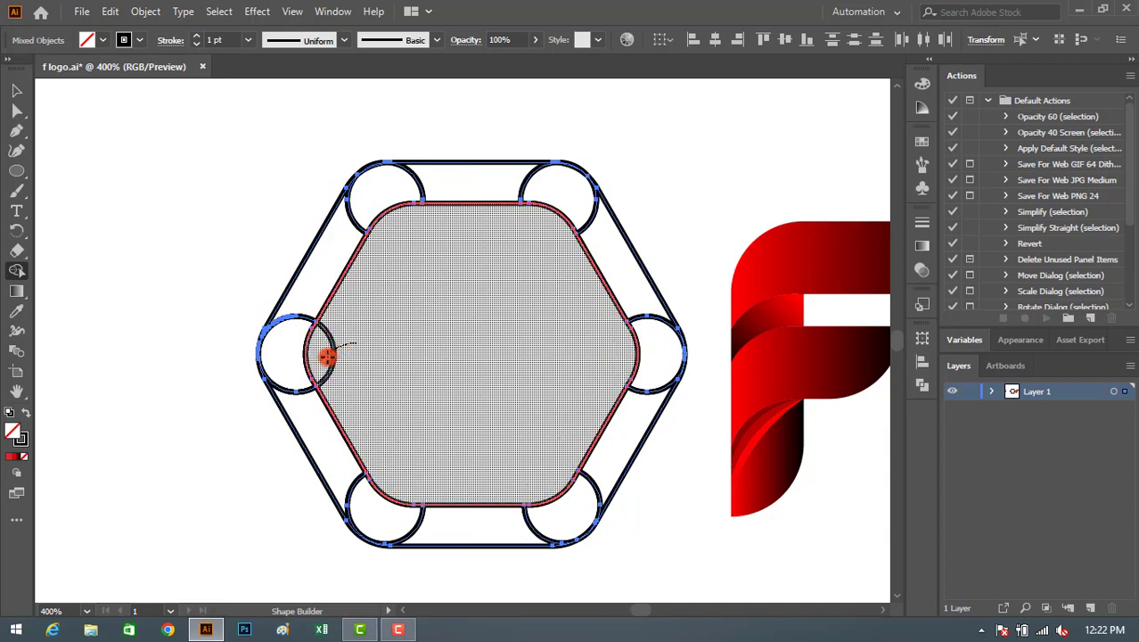
{"action": "key", "text": "v"}
{"action": "left_click", "coordinate": [60, 165]}
{"action": "left_click", "coordinate": [496, 207]}
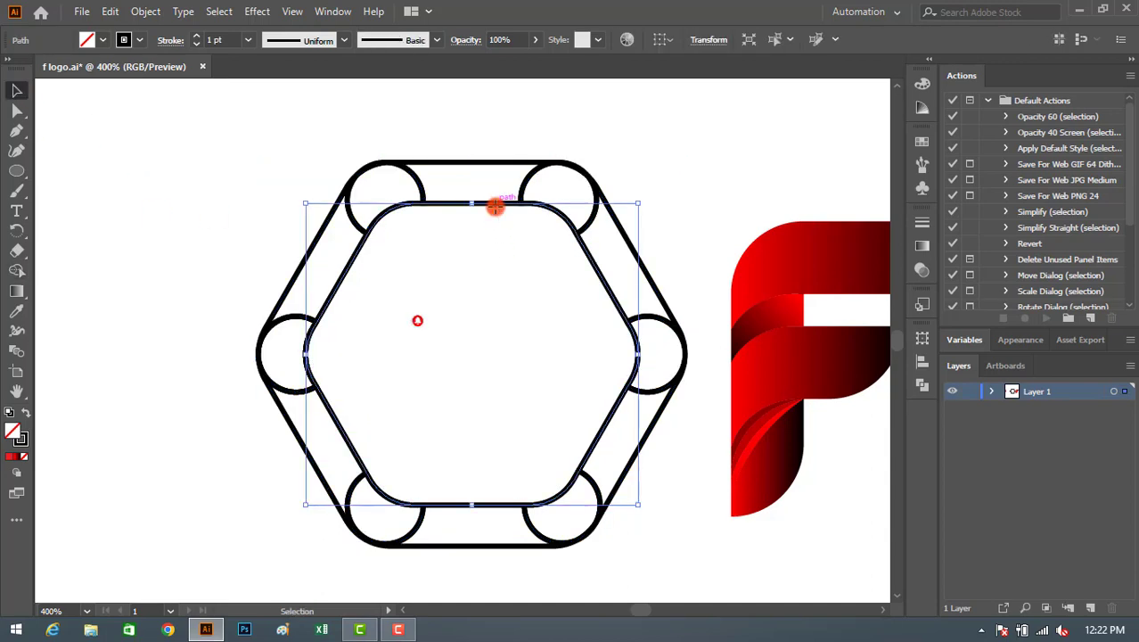
{"action": "key", "text": "ctrl+shift+a"}
{"action": "scroll", "coordinate": [458, 317], "scroll_direction": "down", "scroll_amount": 3}
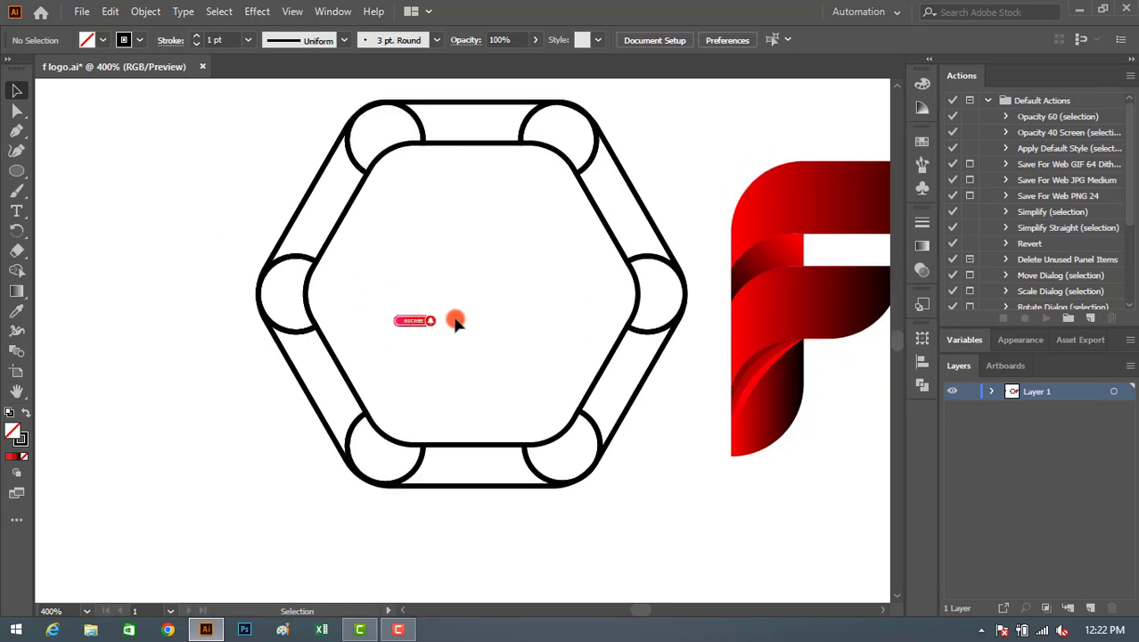
{"action": "scroll", "coordinate": [350, 263], "scroll_direction": "up", "scroll_amount": 2}
Select the five band pieces and group them
{"action": "left_click", "coordinate": [307, 234]}
{"action": "left_click", "coordinate": [492, 143], "text": "shift"}
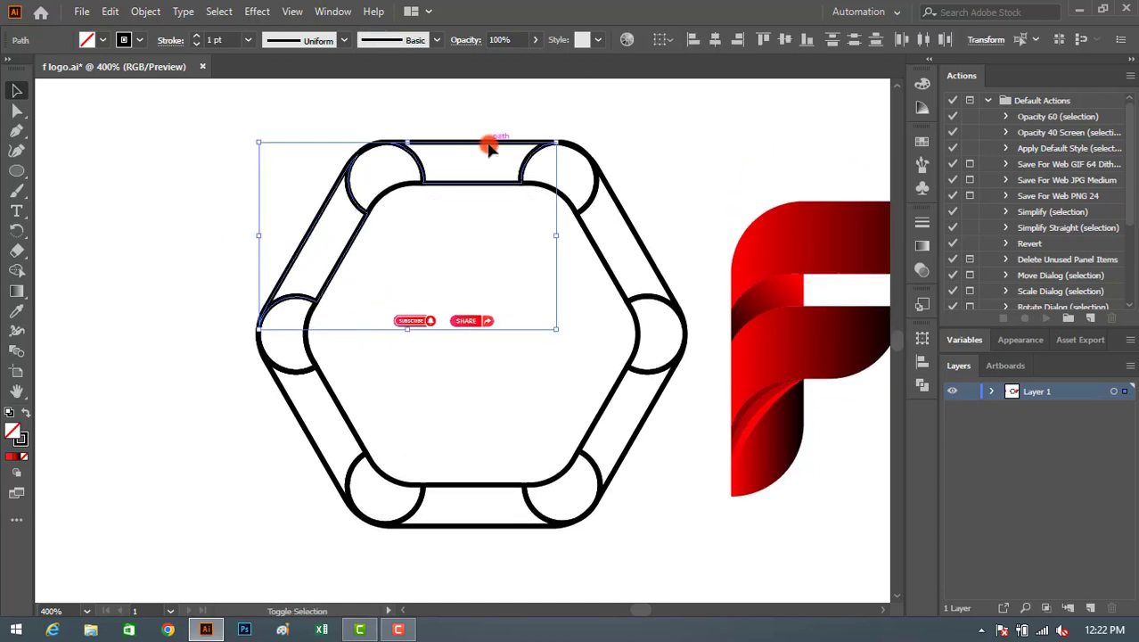
{"action": "left_click", "coordinate": [631, 230], "text": "shift"}
{"action": "left_click", "coordinate": [636, 438], "text": "shift"}
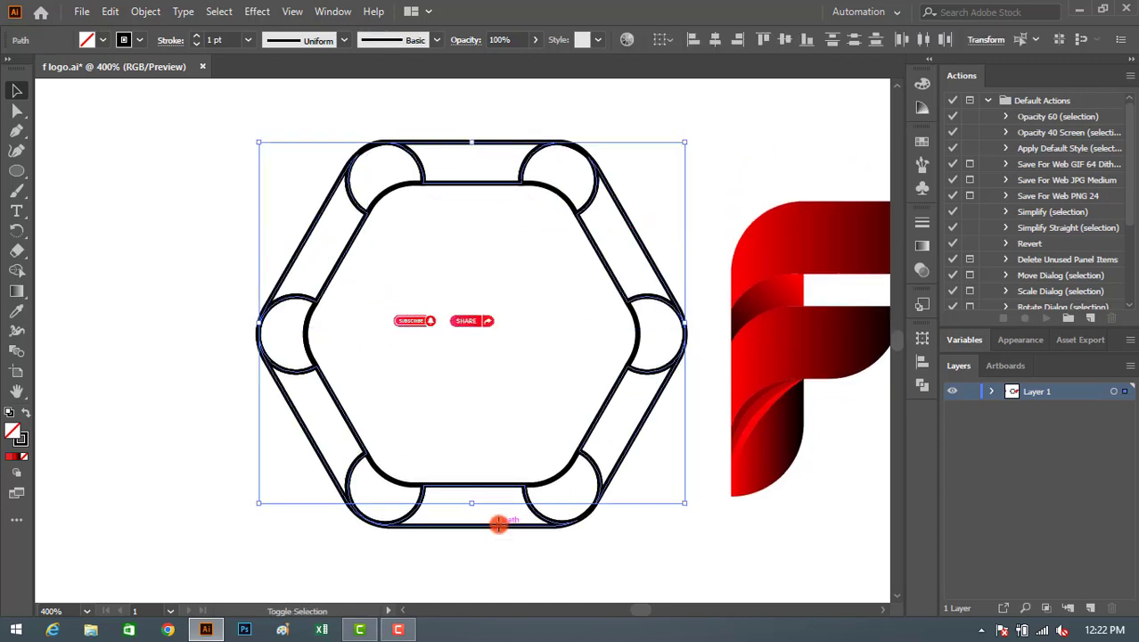
{"action": "left_click", "coordinate": [313, 445], "text": "shift"}
{"action": "right_click", "coordinate": [461, 171]}
{"action": "left_click", "coordinate": [504, 272]}
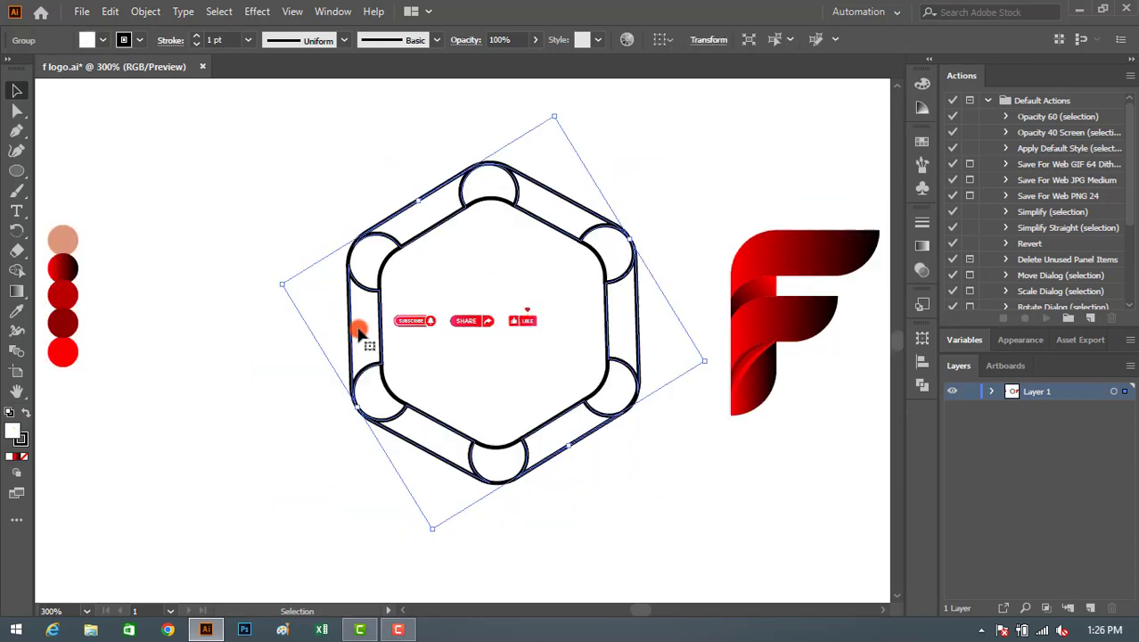
Fill the hexagon band with the salmon swatch using the Eyedropper
{"action": "left_click", "coordinate": [16, 310]}
{"action": "left_click", "coordinate": [63, 238]}
{"action": "left_click", "coordinate": [16, 90]}
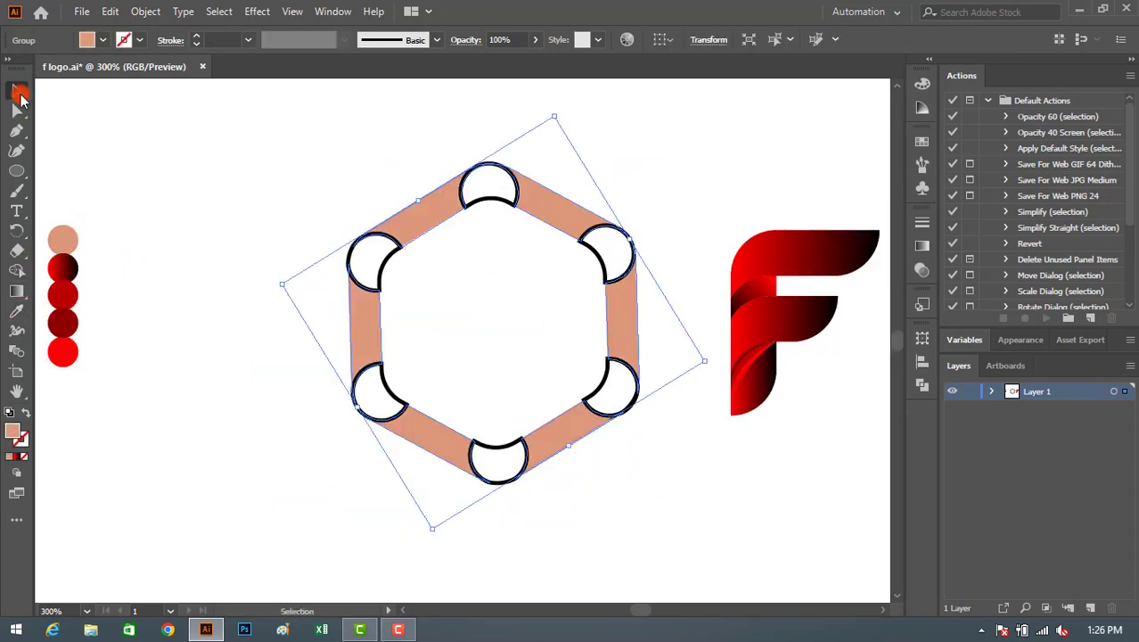
{"action": "left_click", "coordinate": [380, 285]}
Give the upper-left crescent a red-to-black gradient running diagonally toward the centre
{"action": "left_click", "coordinate": [382, 273]}
{"action": "left_click", "coordinate": [17, 310]}
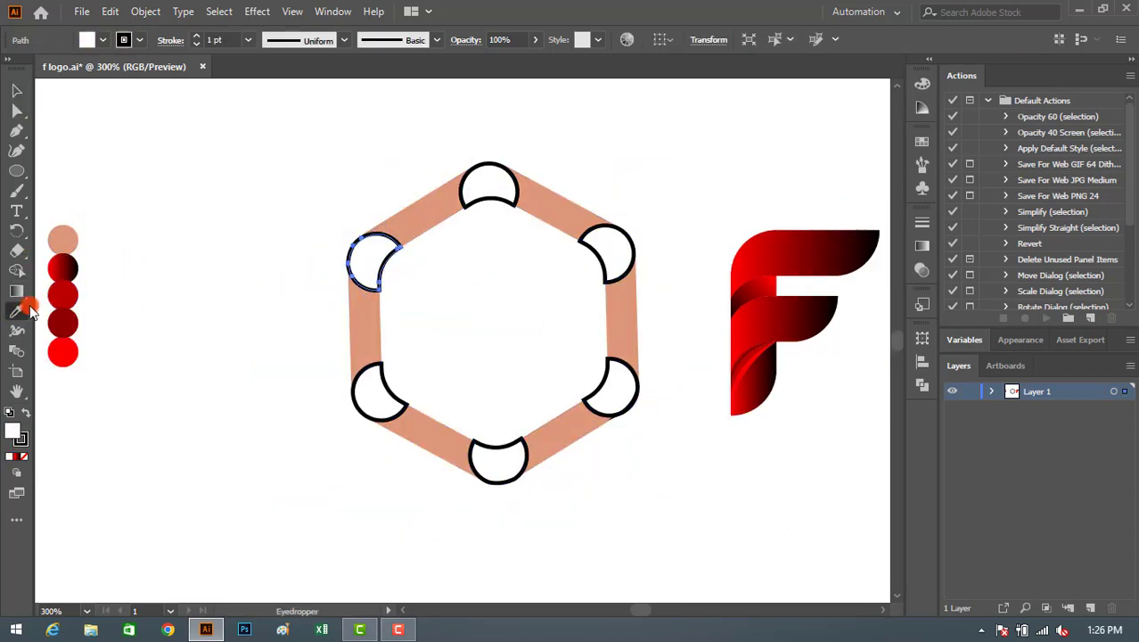
{"action": "left_click", "coordinate": [70, 268]}
{"action": "left_click", "coordinate": [18, 292]}
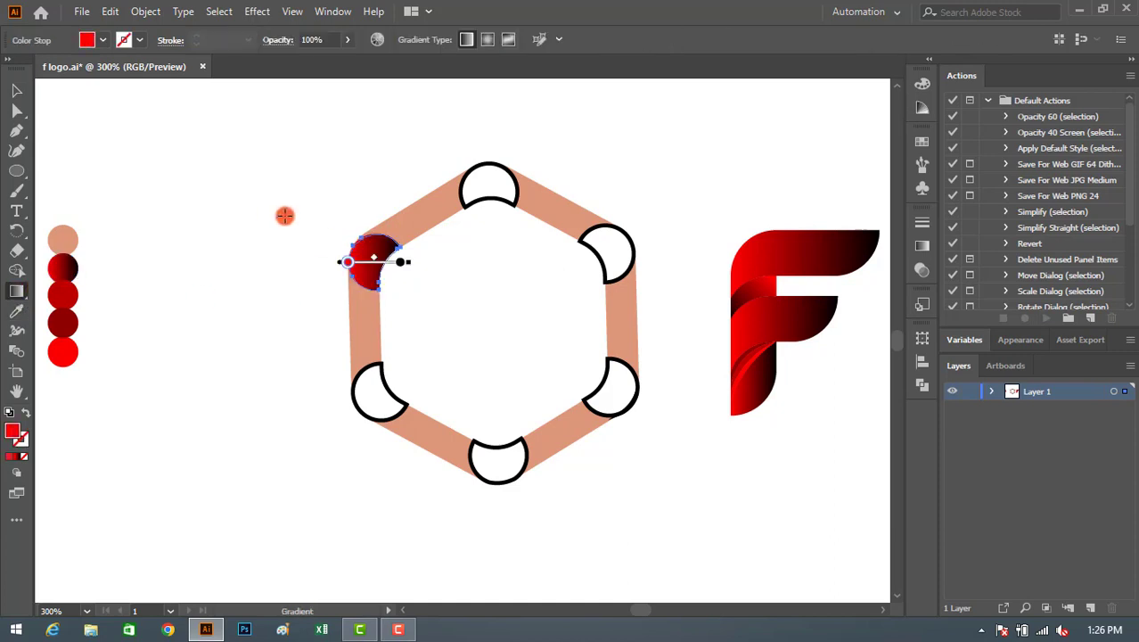
{"action": "left_click_drag", "start_coordinate": [339, 236], "coordinate": [447, 312]}
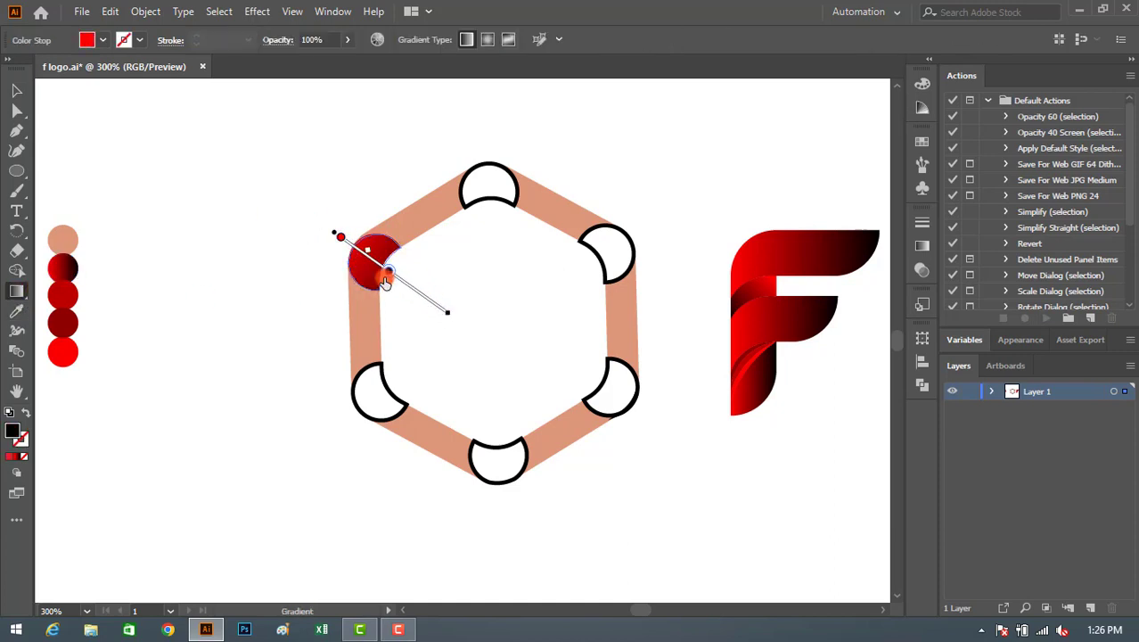
{"action": "left_click_drag", "start_coordinate": [386, 282], "coordinate": [424, 294]}
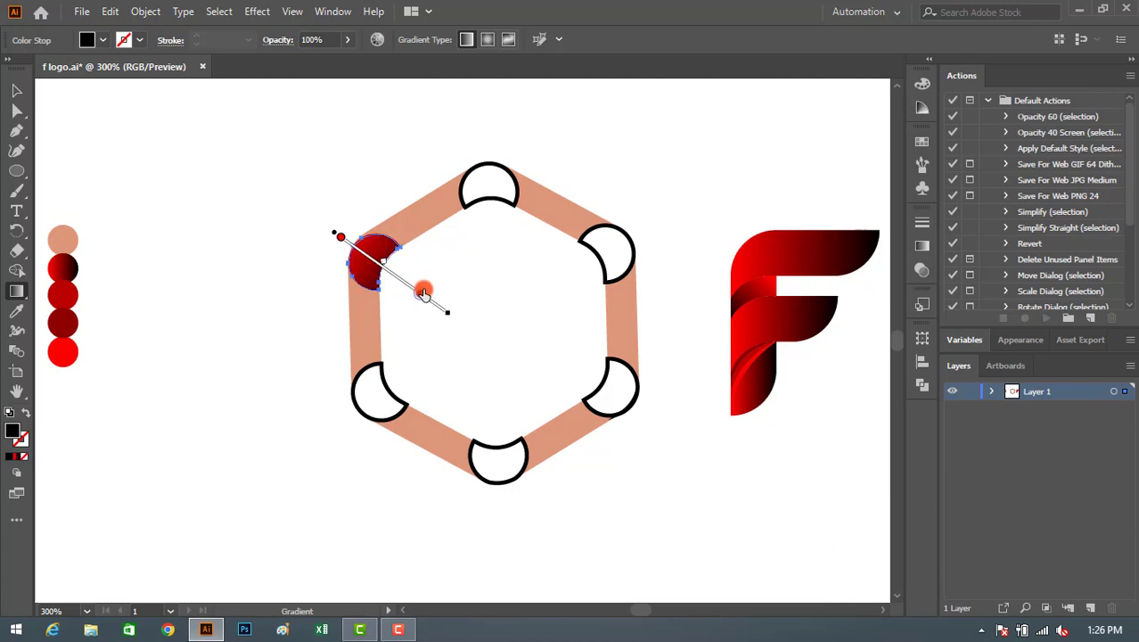
{"action": "left_click", "coordinate": [16, 89]}
{"action": "left_click", "coordinate": [201, 203]}
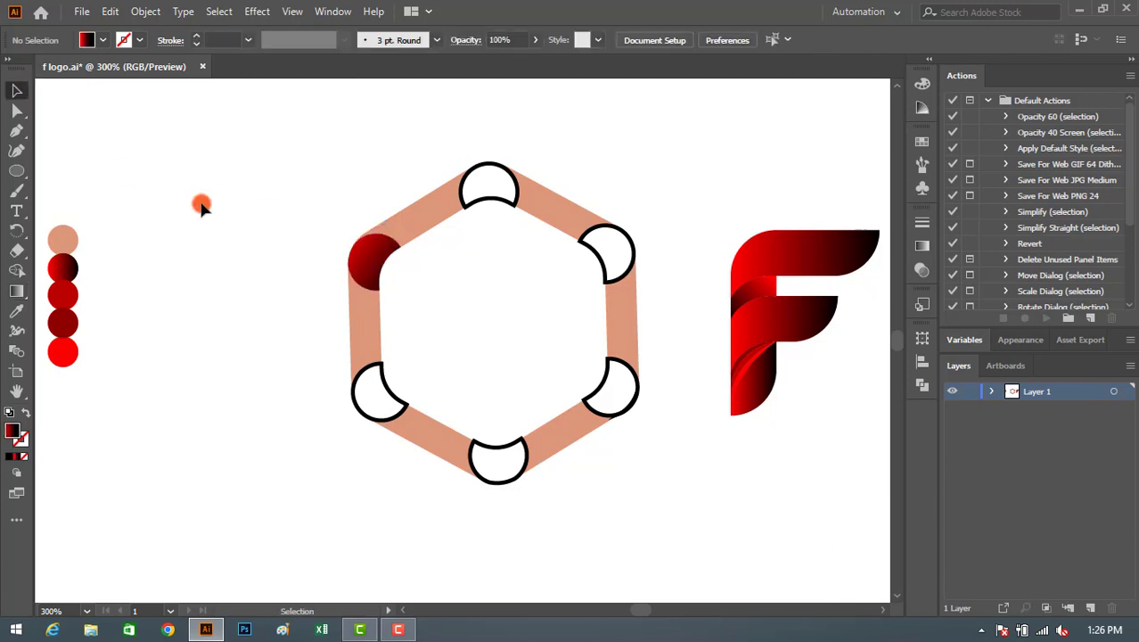
Copy the upper-left crescent's gradient onto the other five crescents
{"action": "left_click", "coordinate": [496, 174]}
{"action": "left_click", "coordinate": [627, 248], "text": "shift"}
{"action": "left_click", "coordinate": [623, 407], "text": "shift"}
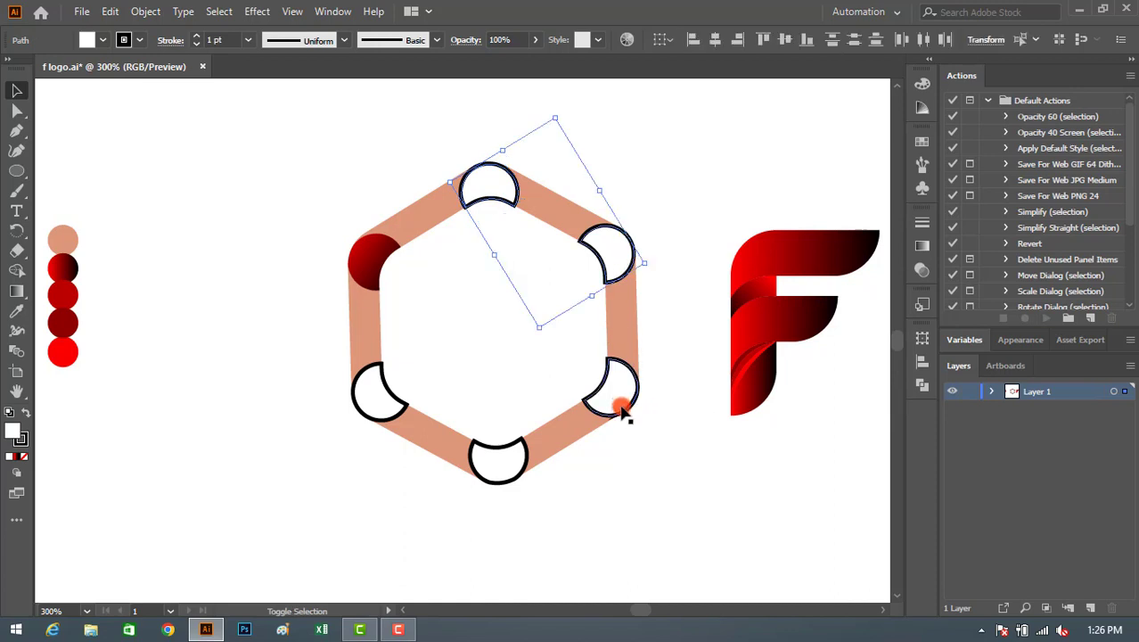
{"action": "left_click", "coordinate": [514, 477], "text": "shift"}
{"action": "left_click", "coordinate": [352, 406], "text": "shift"}
{"action": "key", "text": "i"}
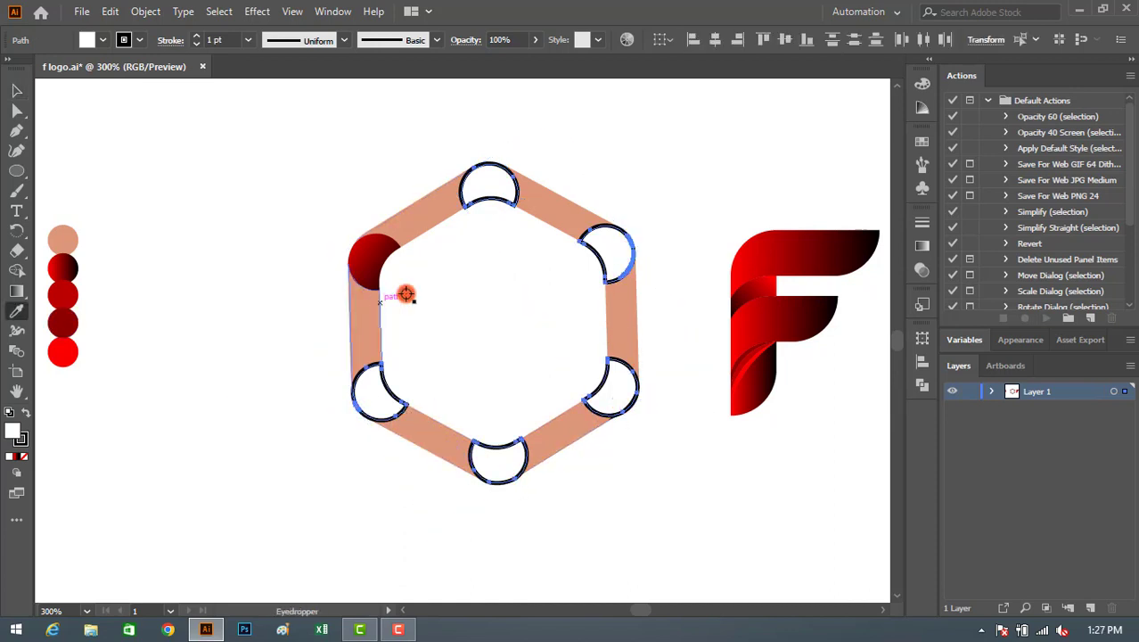
{"action": "left_click", "coordinate": [383, 268]}
{"action": "key", "text": "v"}
{"action": "left_click", "coordinate": [270, 163]}
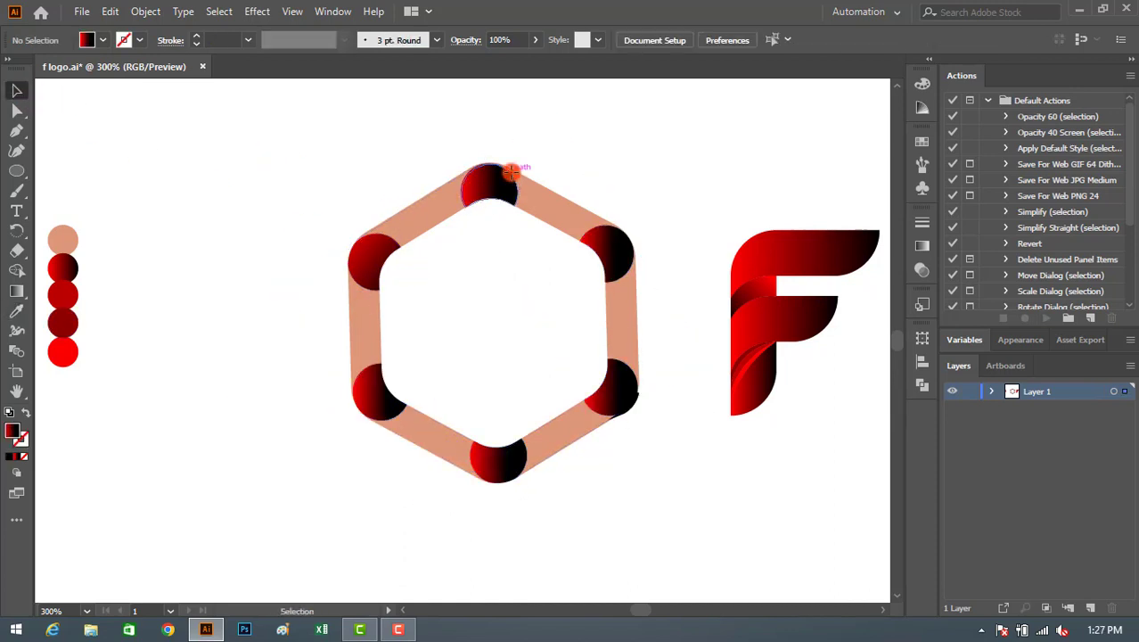
Run the top crescent's gradient vertically
{"action": "left_click", "coordinate": [499, 178]}
{"action": "key", "text": "g"}
{"action": "left_click_drag", "start_coordinate": [489, 144], "coordinate": [490, 232]}
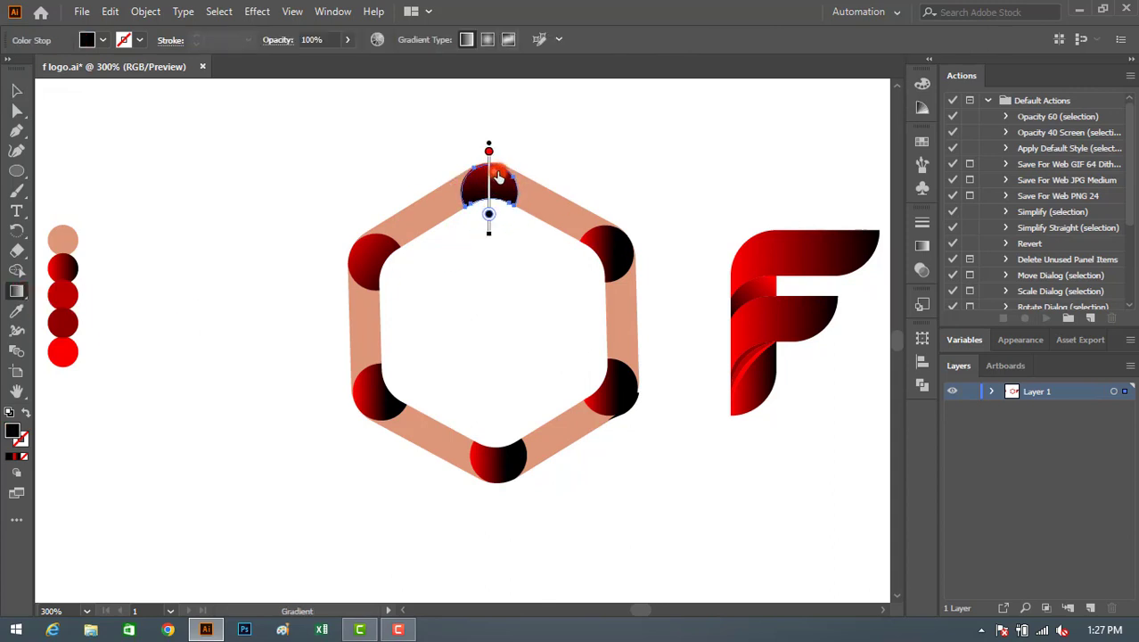
{"action": "left_click", "coordinate": [13, 90]}
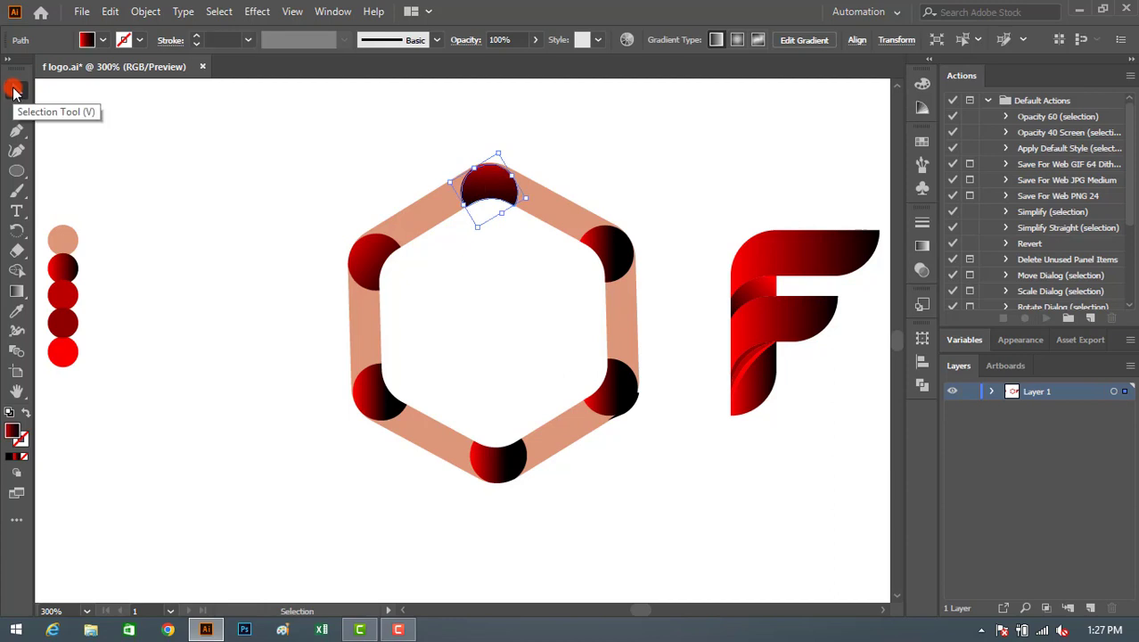
{"action": "key", "text": "ctrl+shift+a"}
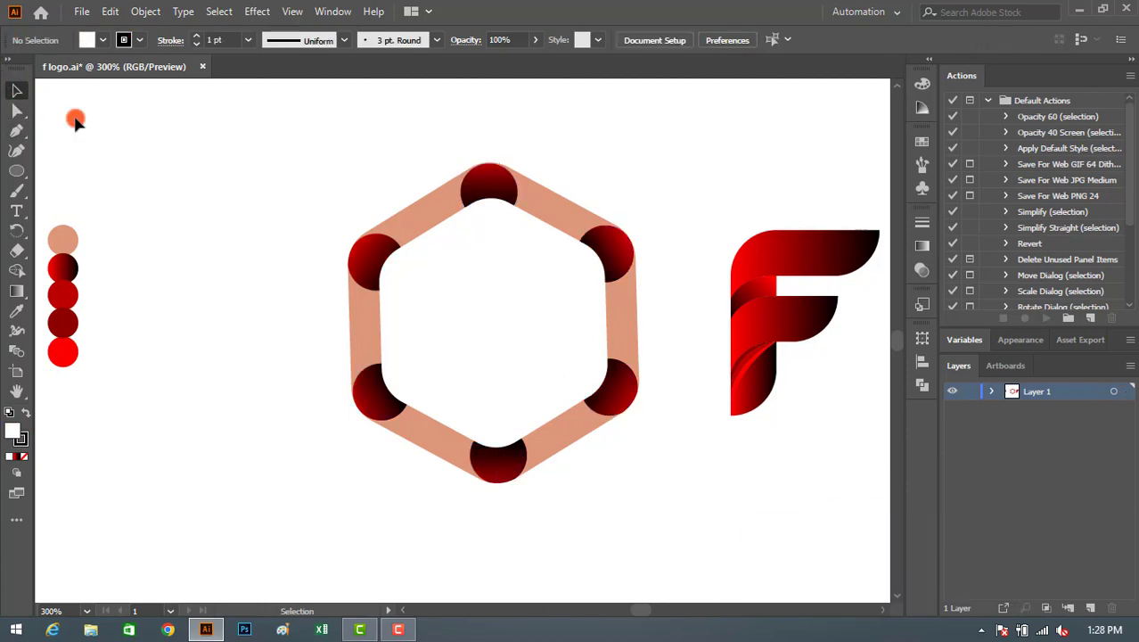
Drag the grouped gradient F into the centre of the hexagon frame
{"action": "left_click", "coordinate": [752, 281]}
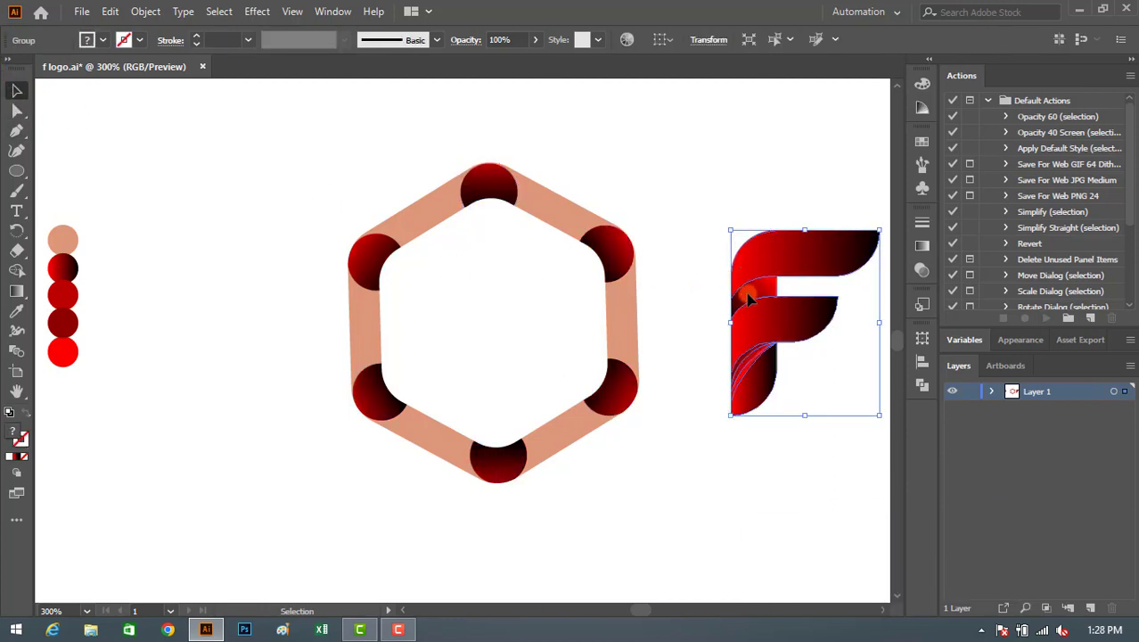
{"action": "left_click_drag", "start_coordinate": [749, 301], "coordinate": [452, 296]}
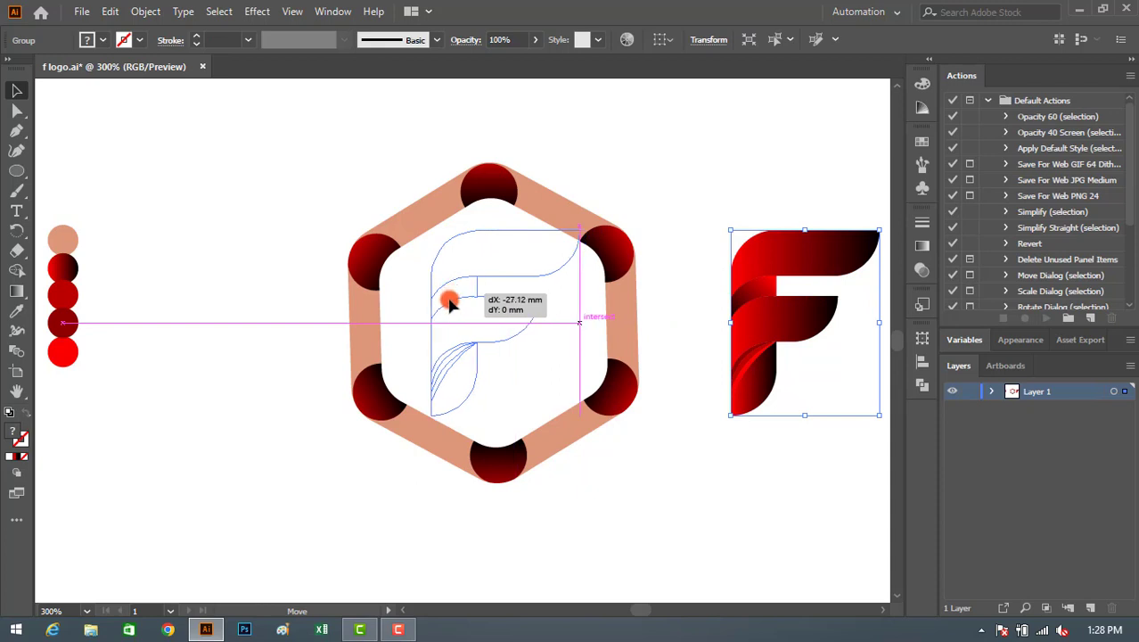
{"action": "left_click_drag", "start_coordinate": [450, 304], "coordinate": [450, 304]}
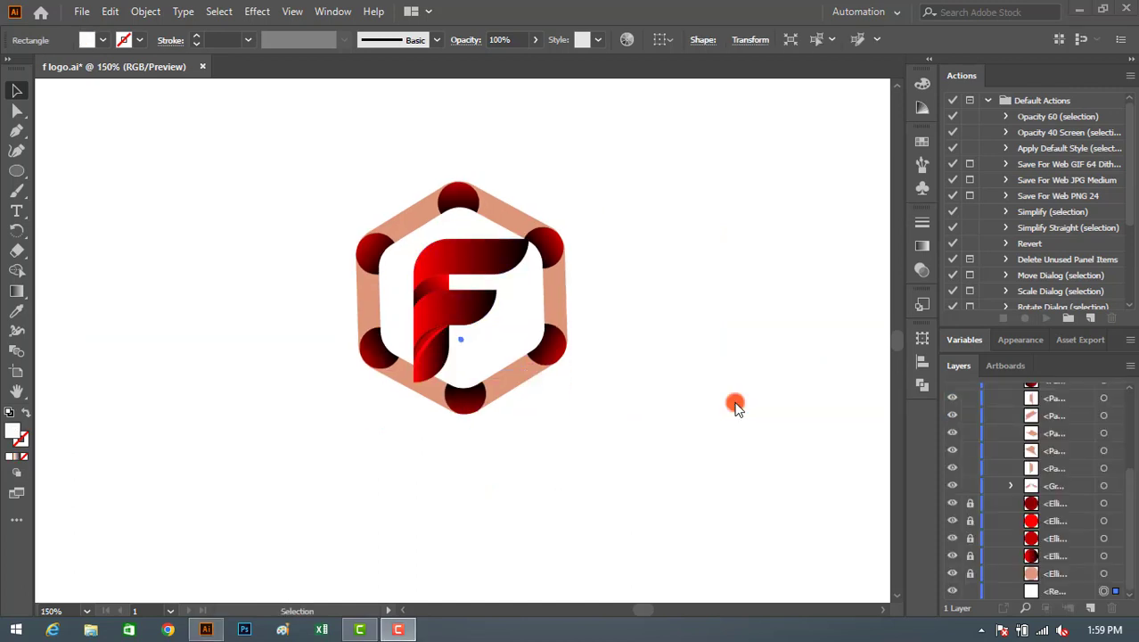
Draw a flat ellipse below the logo and fill it grey
{"action": "left_click", "coordinate": [17, 171]}
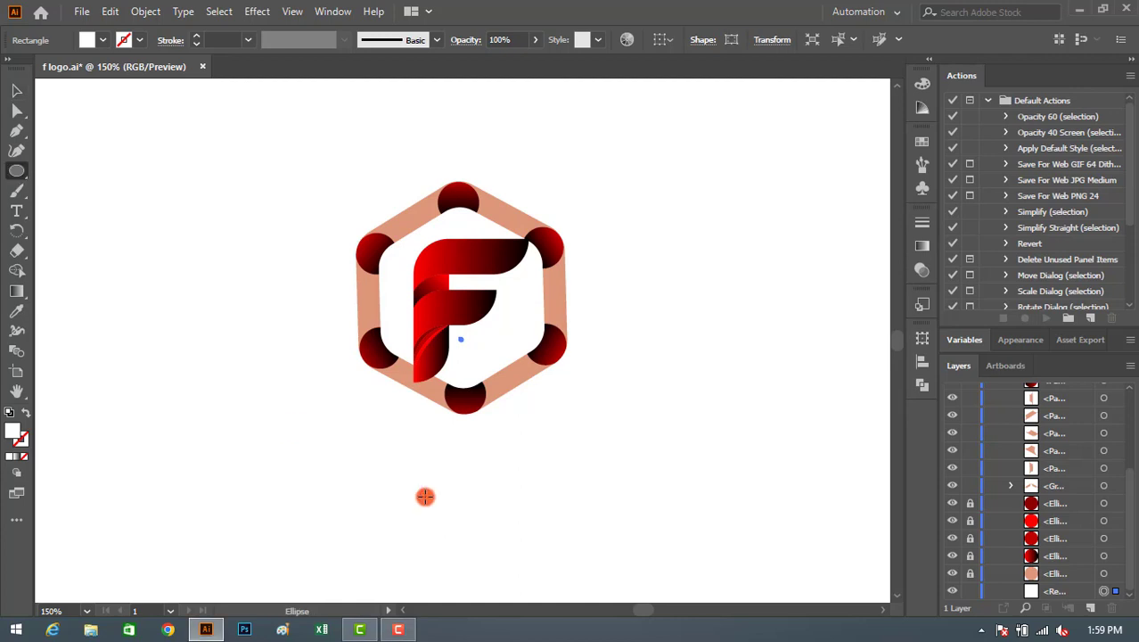
{"action": "left_click_drag", "start_coordinate": [385, 448], "coordinate": [555, 465]}
{"action": "left_click", "coordinate": [103, 41]}
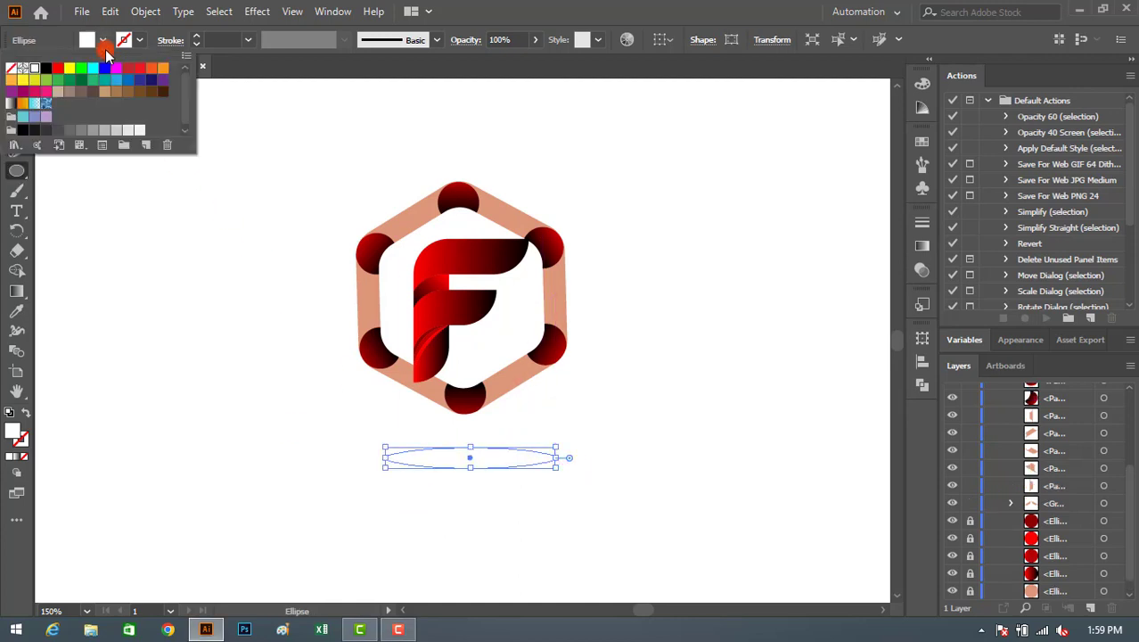
{"action": "left_click", "coordinate": [117, 131]}
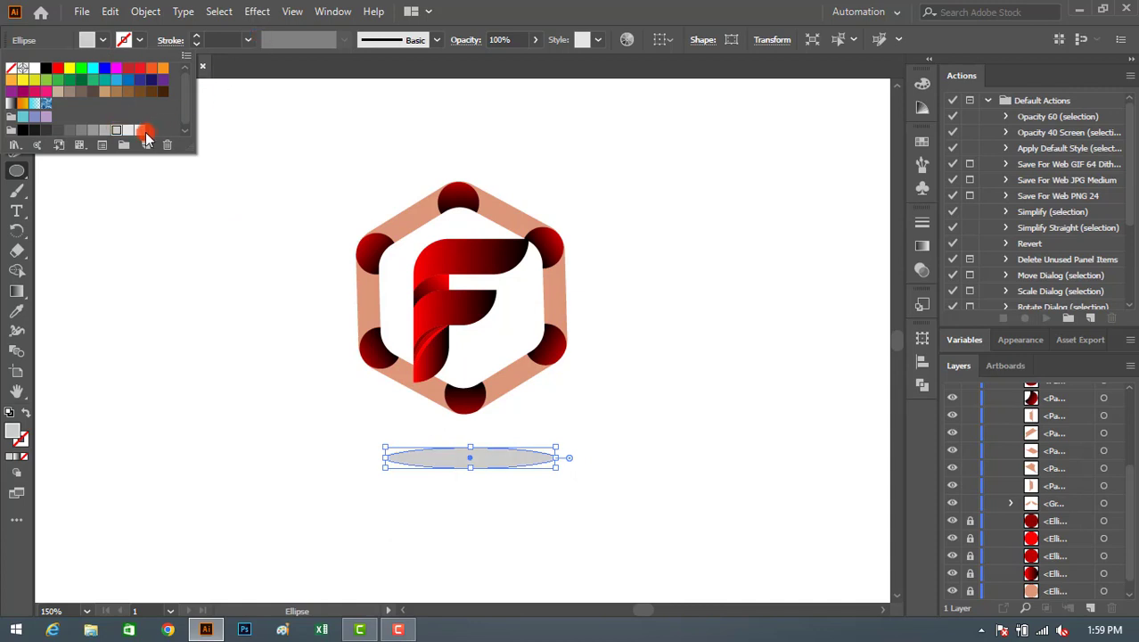
{"action": "left_click", "coordinate": [107, 132]}
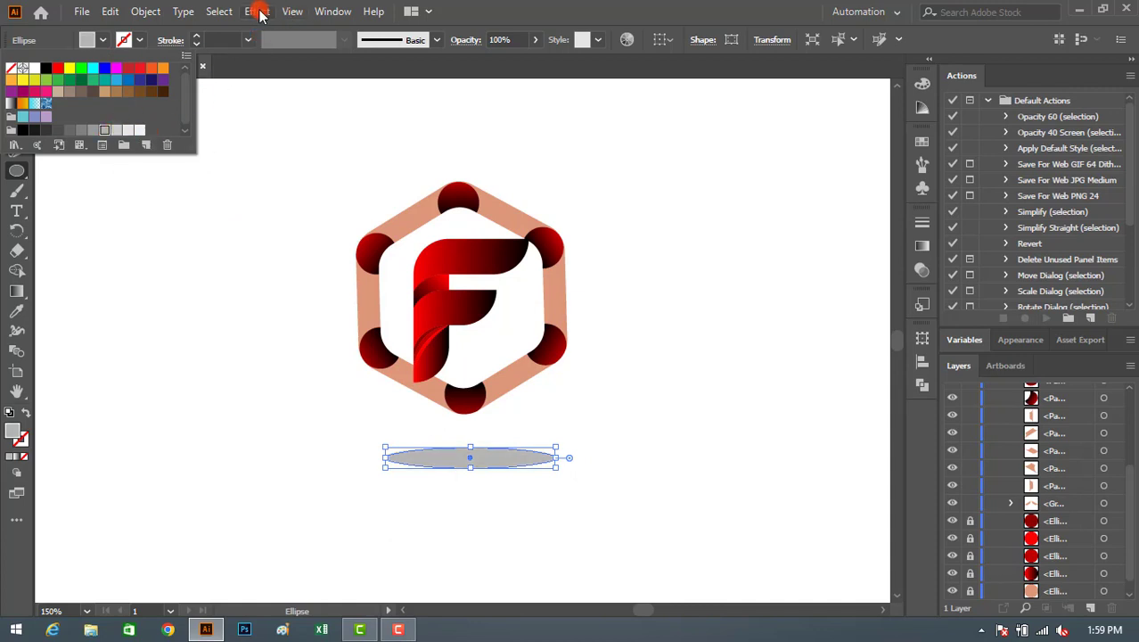
Apply a 2.3 px Gaussian Blur to the ellipse
{"action": "left_click", "coordinate": [258, 12]}
{"action": "mouse_move", "coordinate": [274, 291]}
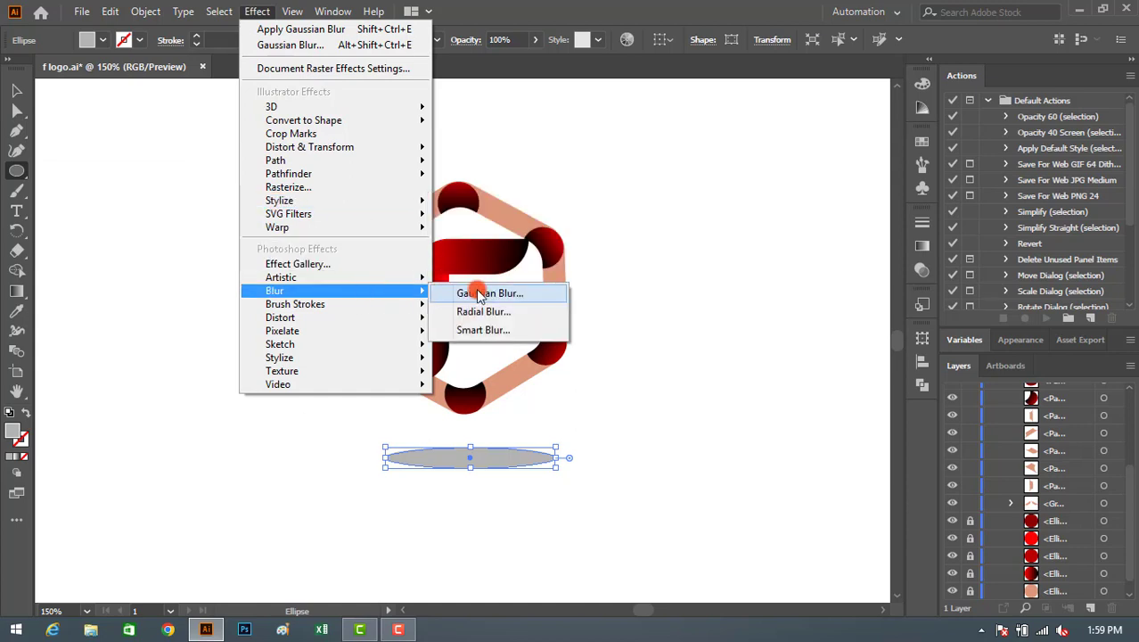
{"action": "left_click", "coordinate": [477, 292]}
{"action": "left_click", "coordinate": [497, 334]}
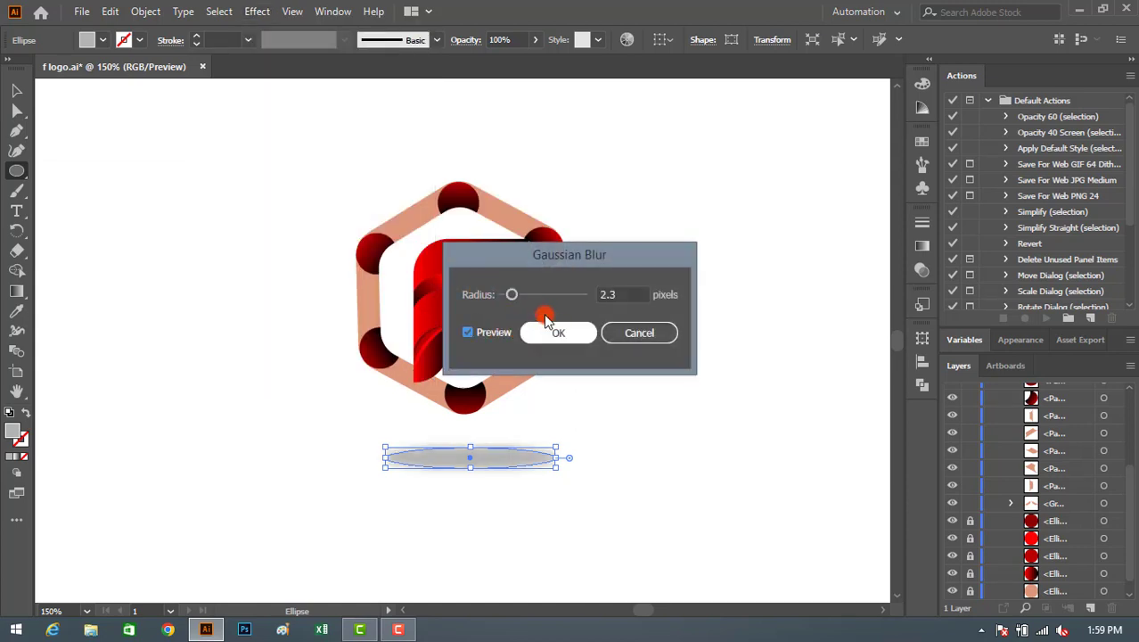
{"action": "left_click", "coordinate": [542, 334]}
Flatten the blurred ellipse and nudge it up beneath the logo
{"action": "left_click_drag", "start_coordinate": [472, 471], "coordinate": [470, 431]}
{"action": "left_click", "coordinate": [628, 402]}
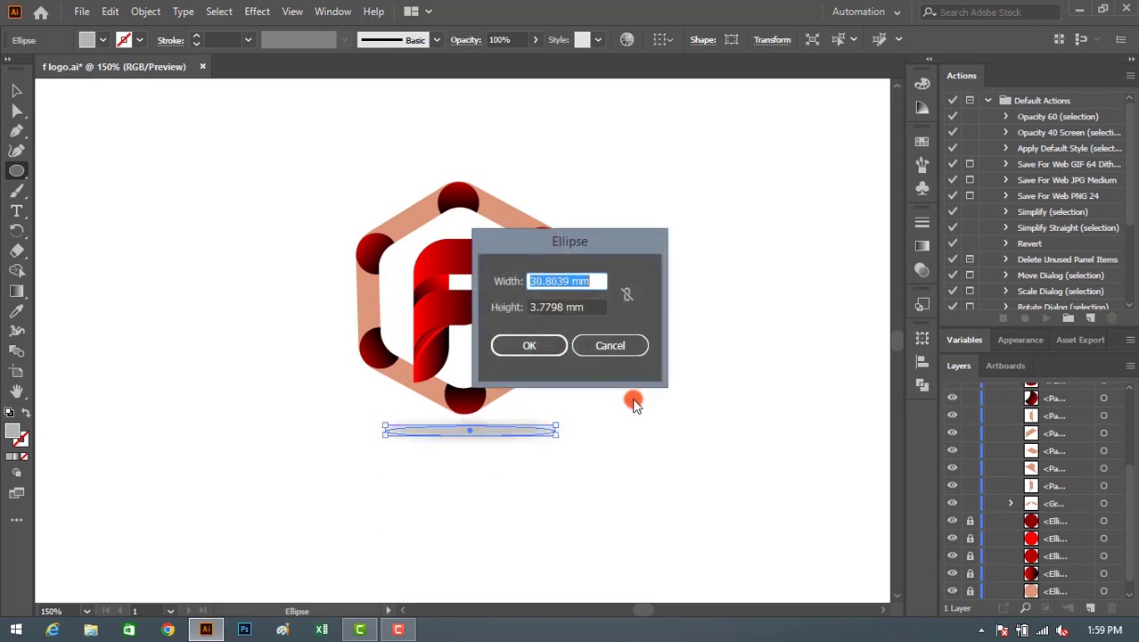
{"action": "left_click", "coordinate": [590, 340]}
{"action": "left_click", "coordinate": [14, 83]}
{"action": "left_click", "coordinate": [236, 216]}
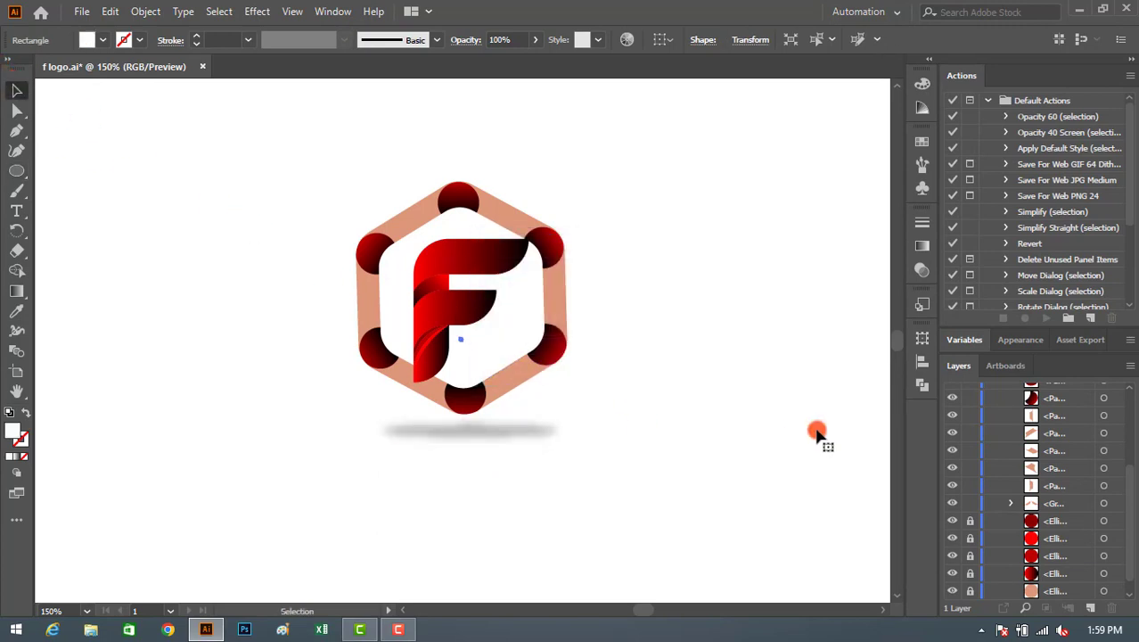
{"action": "left_click", "coordinate": [484, 438]}
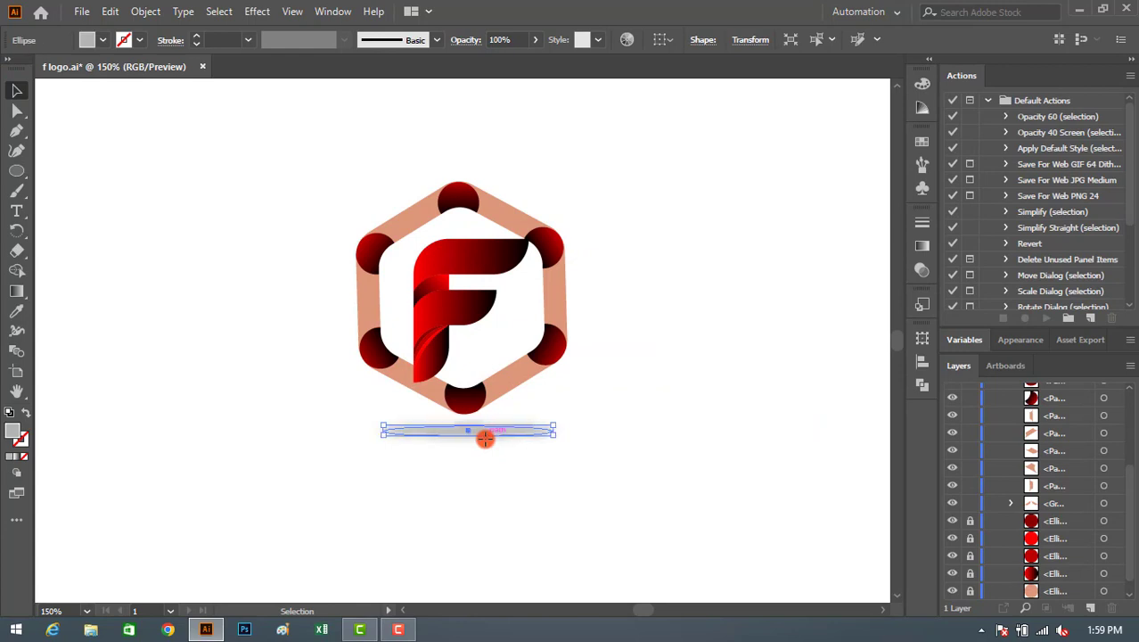
{"action": "left_click", "coordinate": [671, 414]}
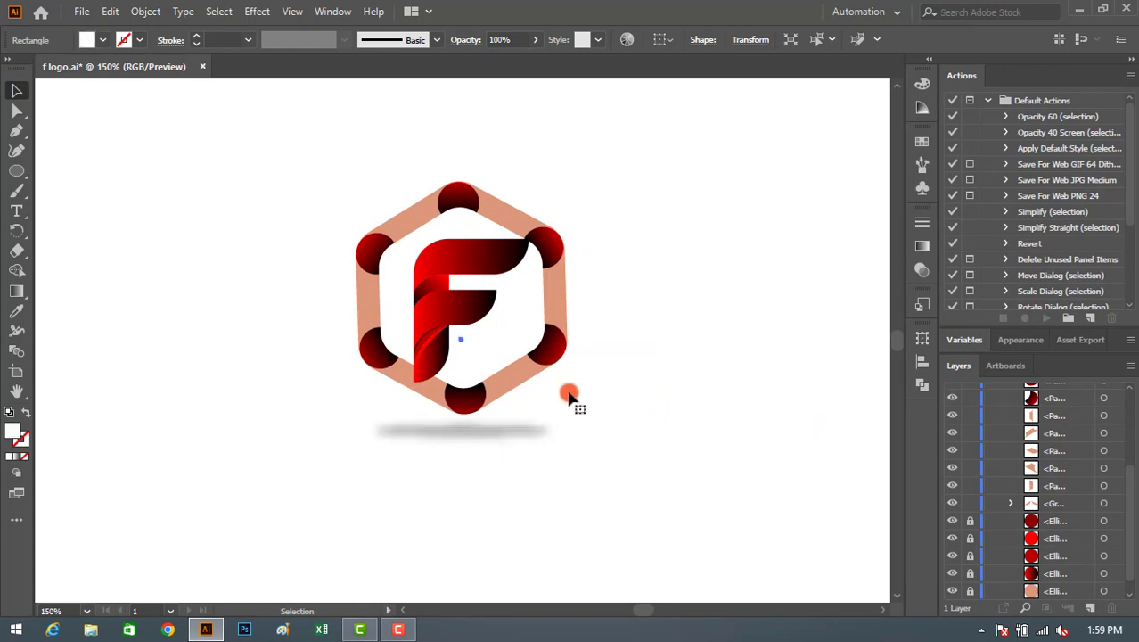
Fill the artboard-sized background rectangle pale pink and send it behind the logo
{"action": "key", "text": "ctrl+1"}
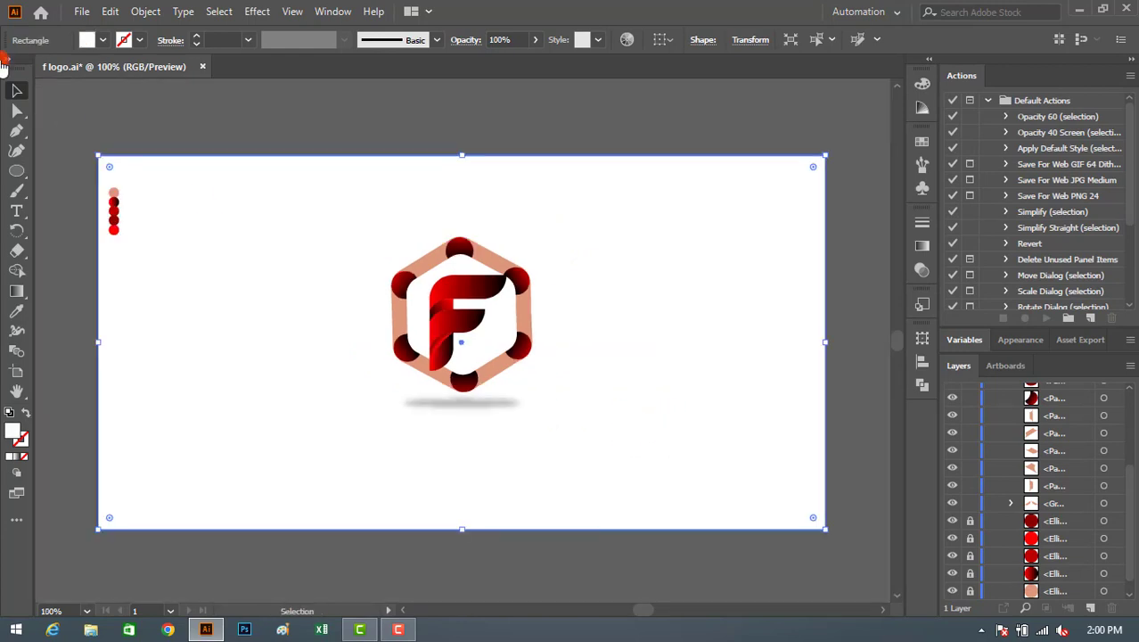
{"action": "mouse_move", "coordinate": [15, 169]}
{"action": "left_mouse_down"}
{"action": "mouse_move", "coordinate": [80, 167]}
{"action": "mouse_move", "coordinate": [825, 529]}
{"action": "left_mouse_up"}
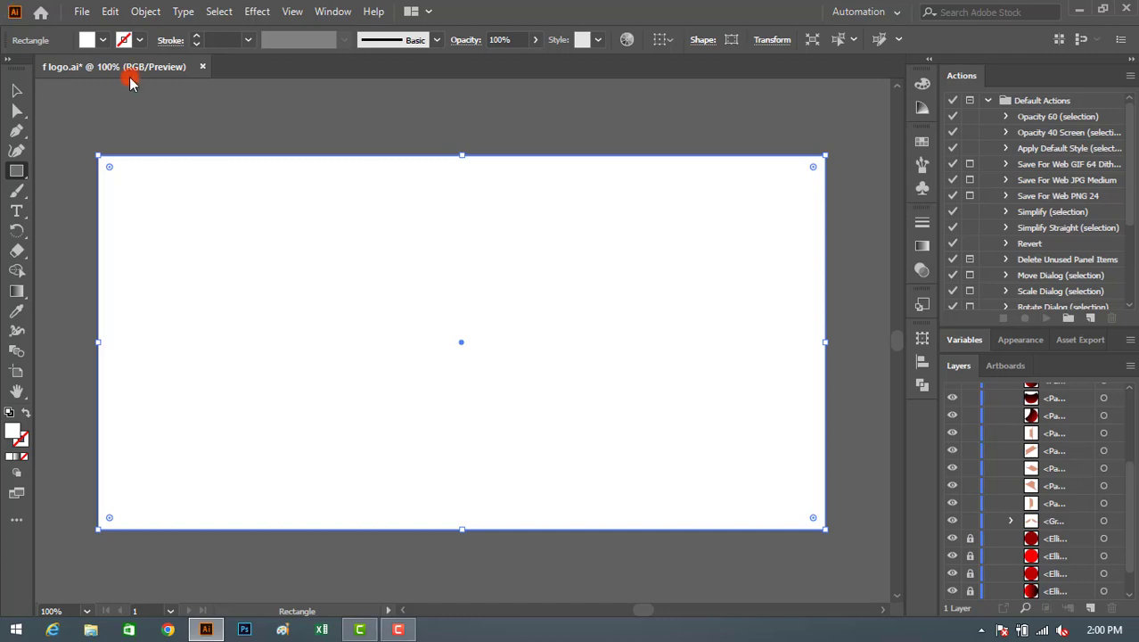
{"action": "left_click", "coordinate": [923, 108]}
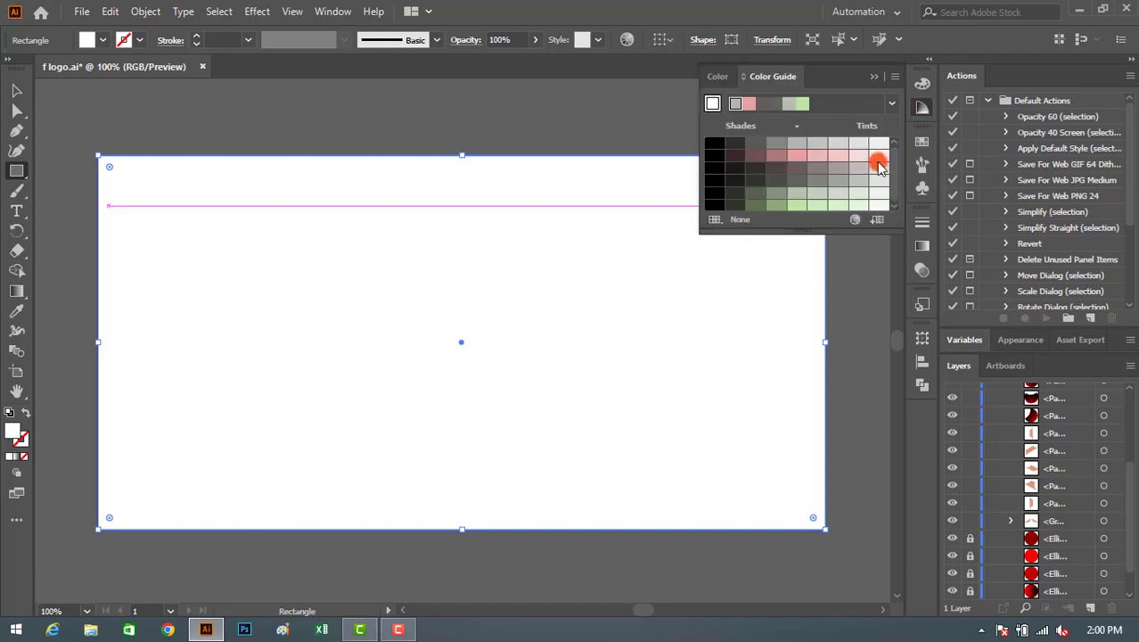
{"action": "left_click", "coordinate": [840, 160]}
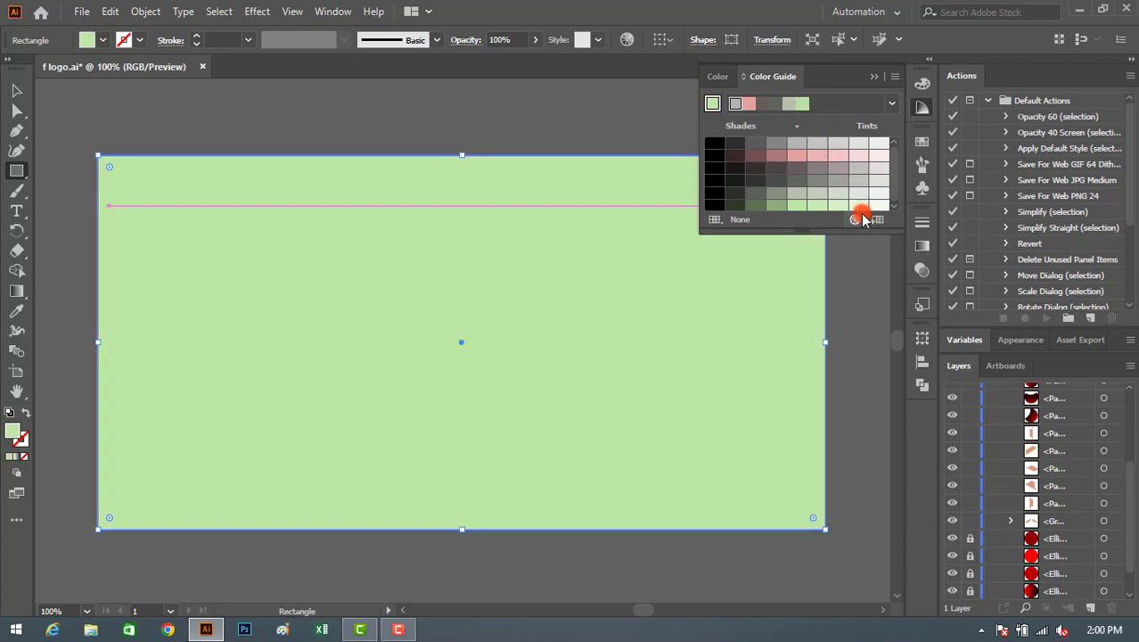
{"action": "left_click", "coordinate": [861, 205]}
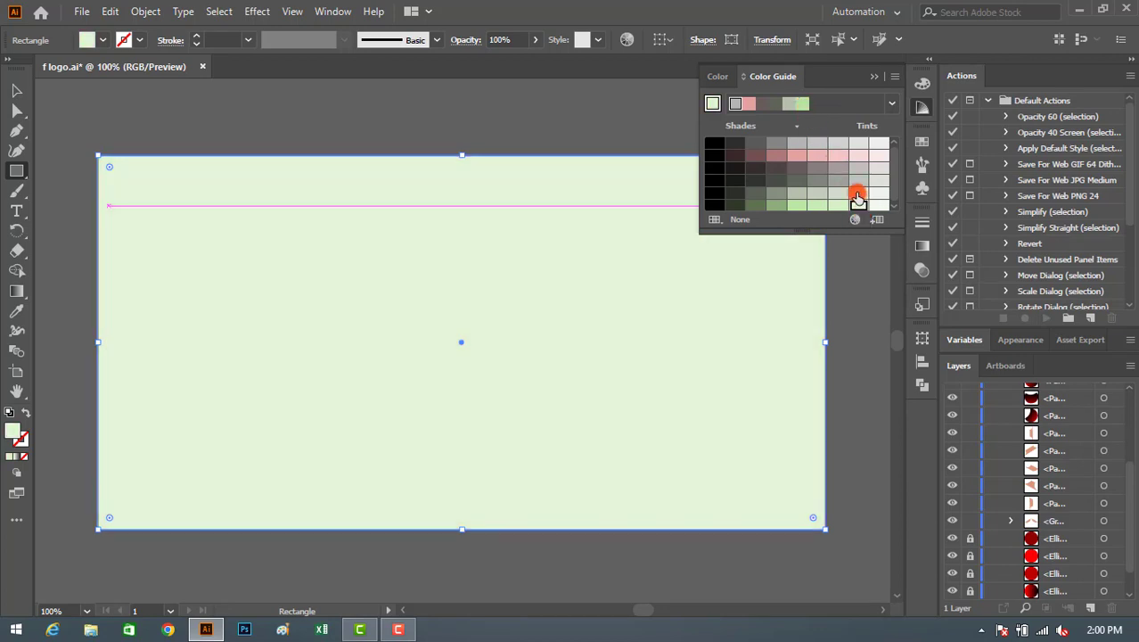
{"action": "left_click", "coordinate": [858, 155]}
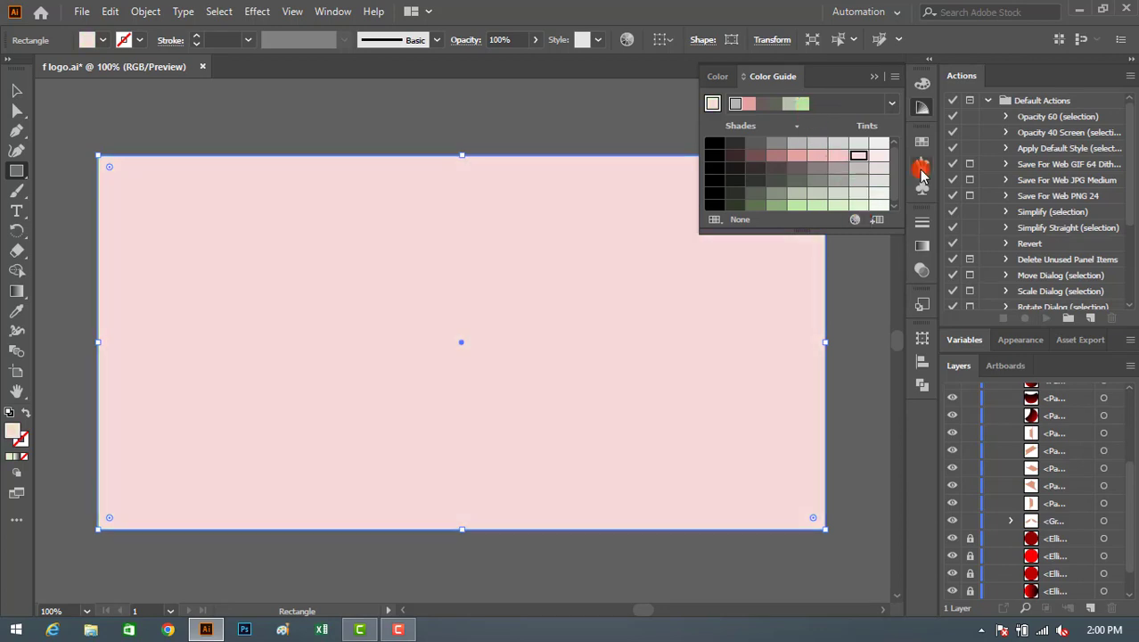
{"action": "left_click", "coordinate": [880, 80]}
{"action": "right_click", "coordinate": [514, 239]}
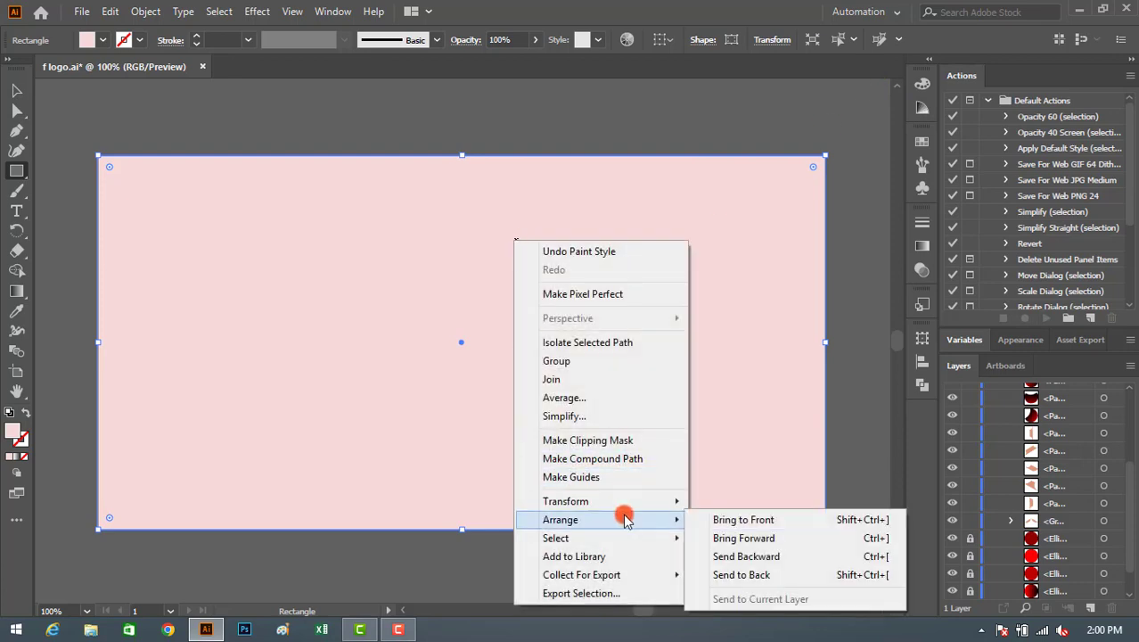
{"action": "left_click", "coordinate": [742, 575]}
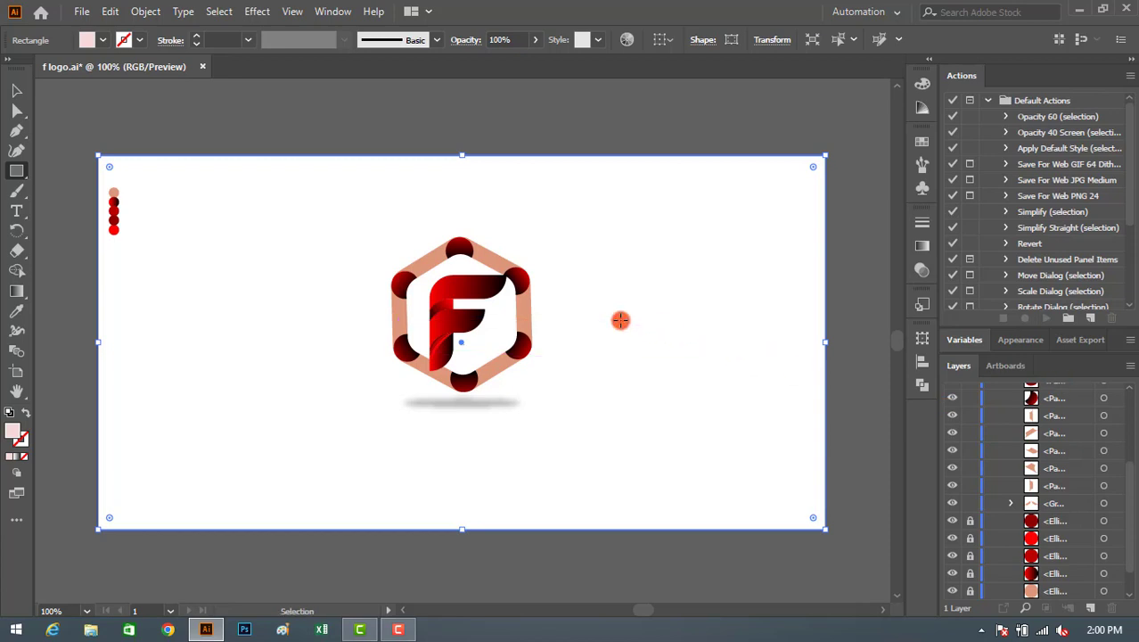
Show the logo full screen with the interface hidden, framed at 200% zoom
{"action": "key", "text": "ctrl+equal"}
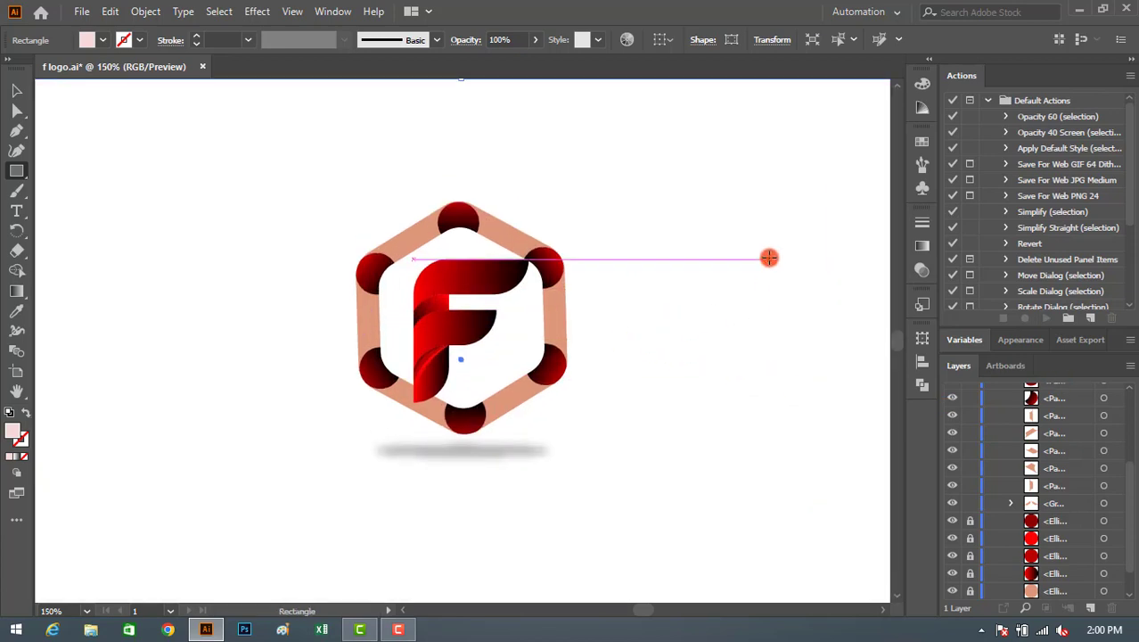
{"action": "left_click", "coordinate": [18, 93]}
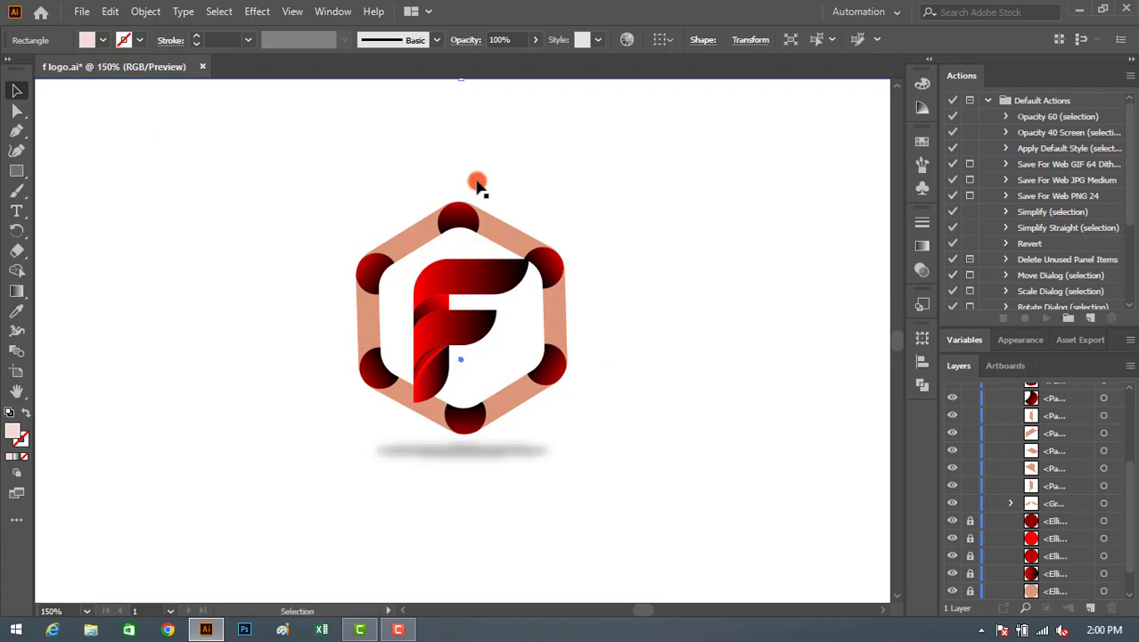
{"action": "key", "text": "f"}
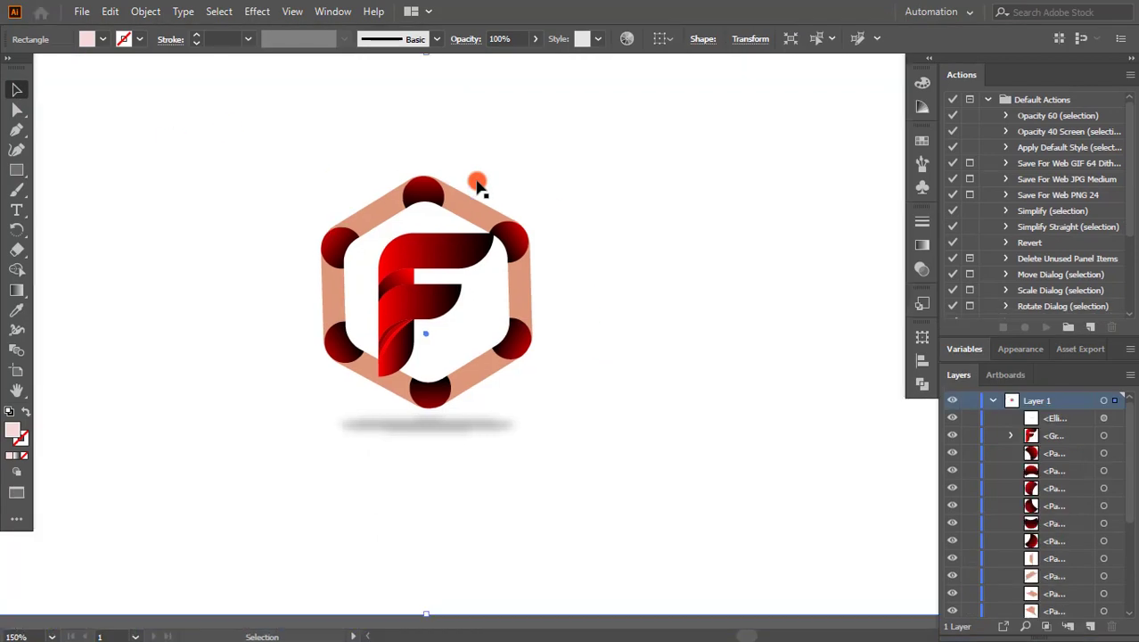
{"action": "key", "text": "f"}
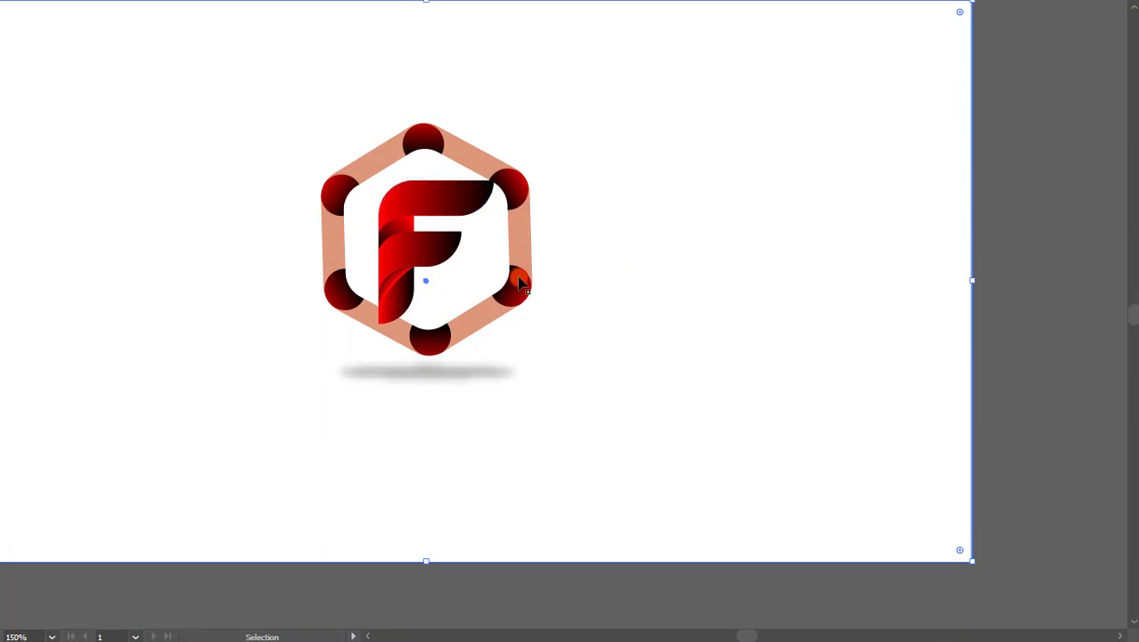
{"action": "mouse_move", "coordinate": [221, 183]}
{"action": "left_mouse_down"}
{"action": "mouse_move", "coordinate": [407, 262]}
{"action": "mouse_move", "coordinate": [338, 213]}
{"action": "mouse_move", "coordinate": [349, 215]}
{"action": "left_mouse_up"}
{"action": "key", "text": "ctrl+equal"}
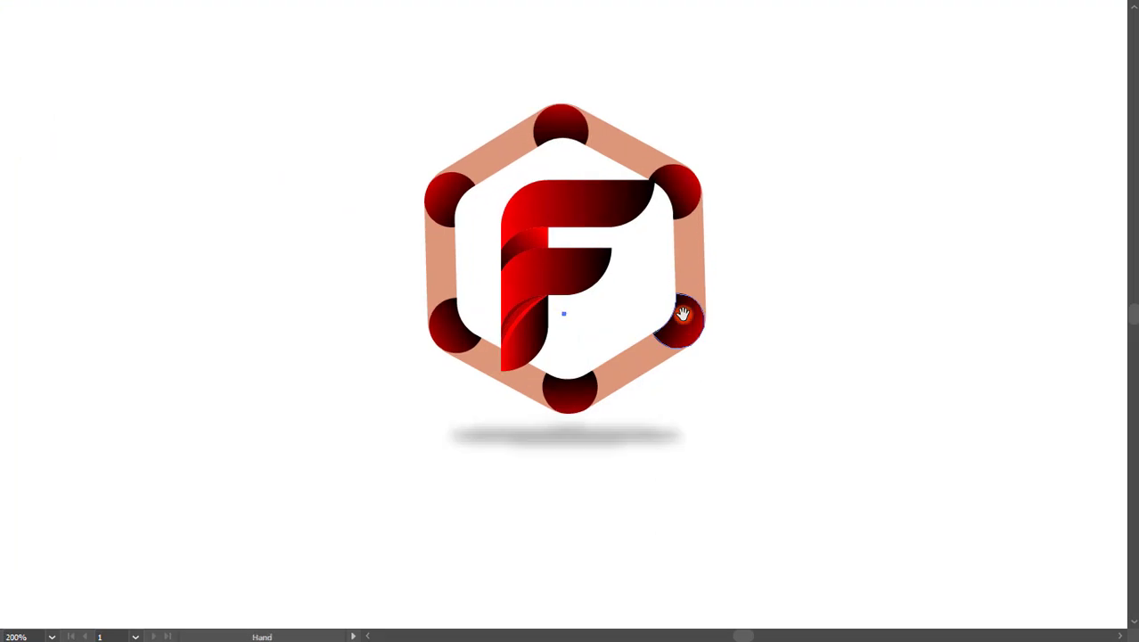
{"action": "left_click_drag", "start_coordinate": [778, 279], "coordinate": [769, 293]}
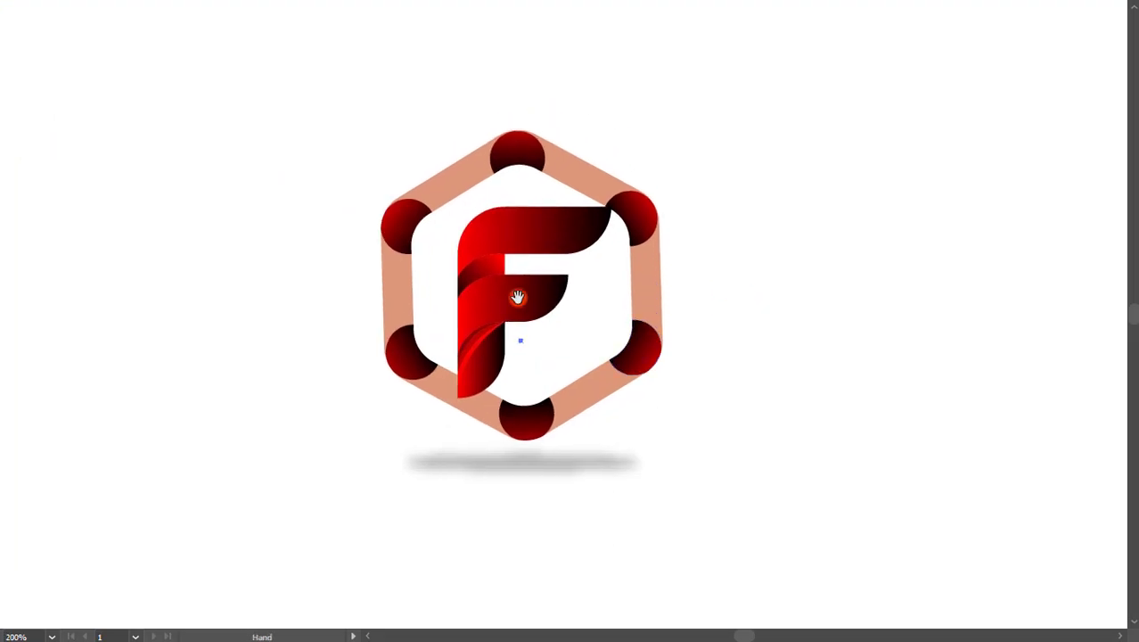